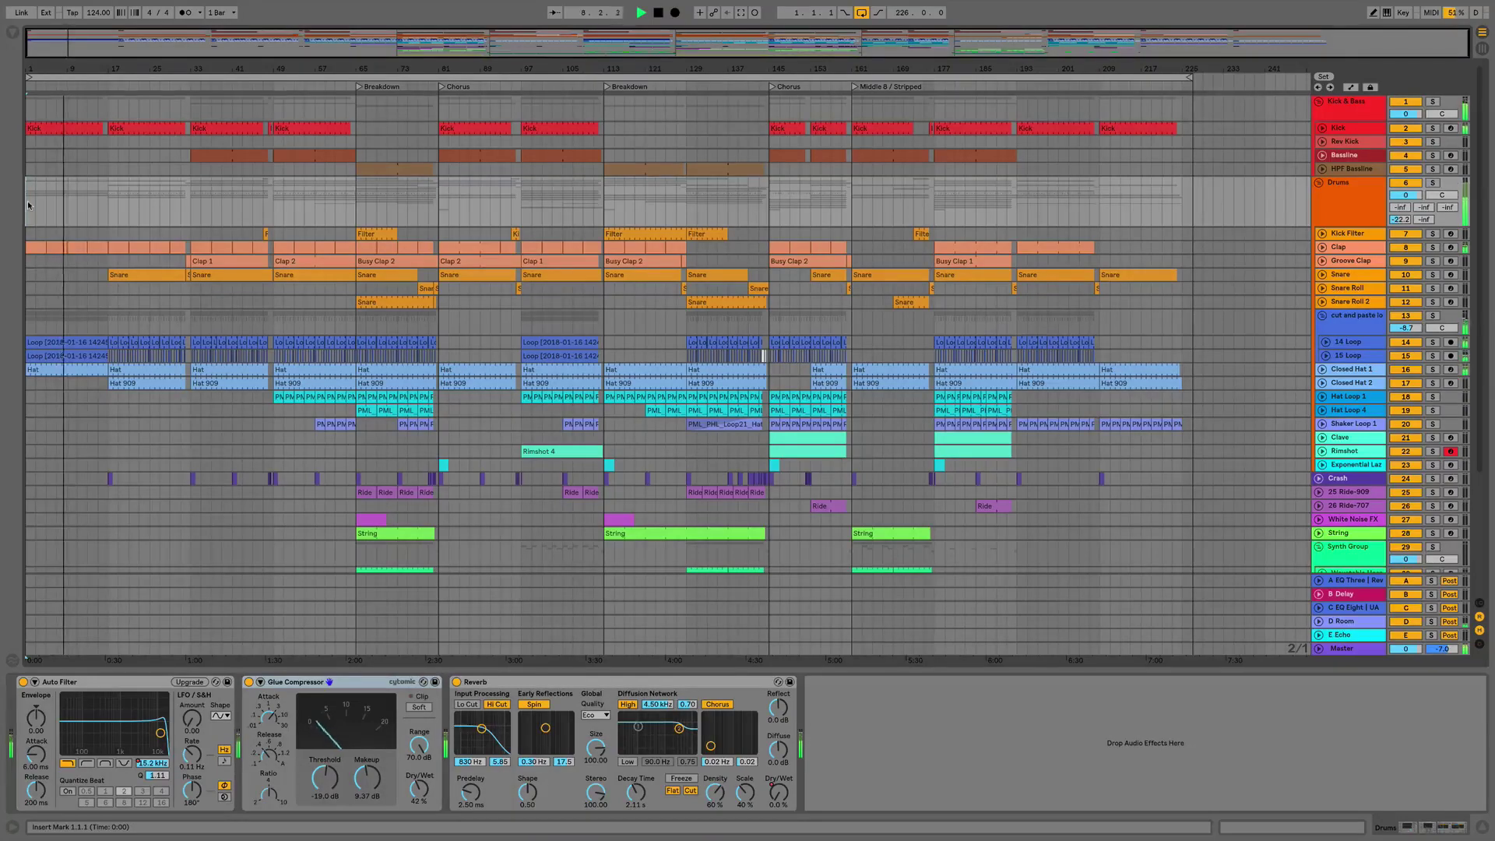
Step: Hide the device detail view below the arrangement and bring it back
key(super+alt+l)
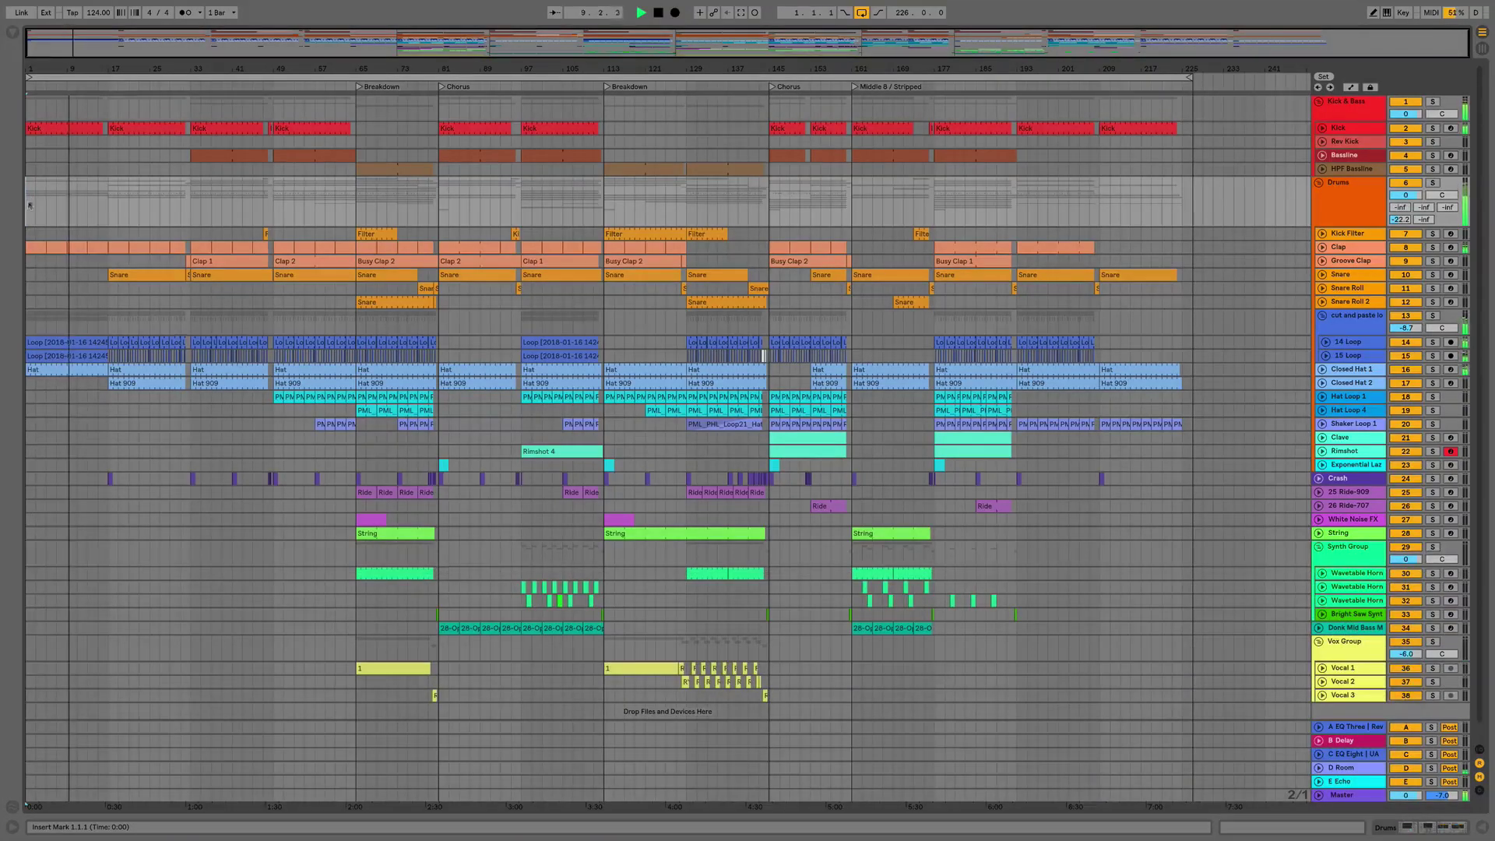
scroll(46, 193, down, 1)
key(ctrl+alt+l)
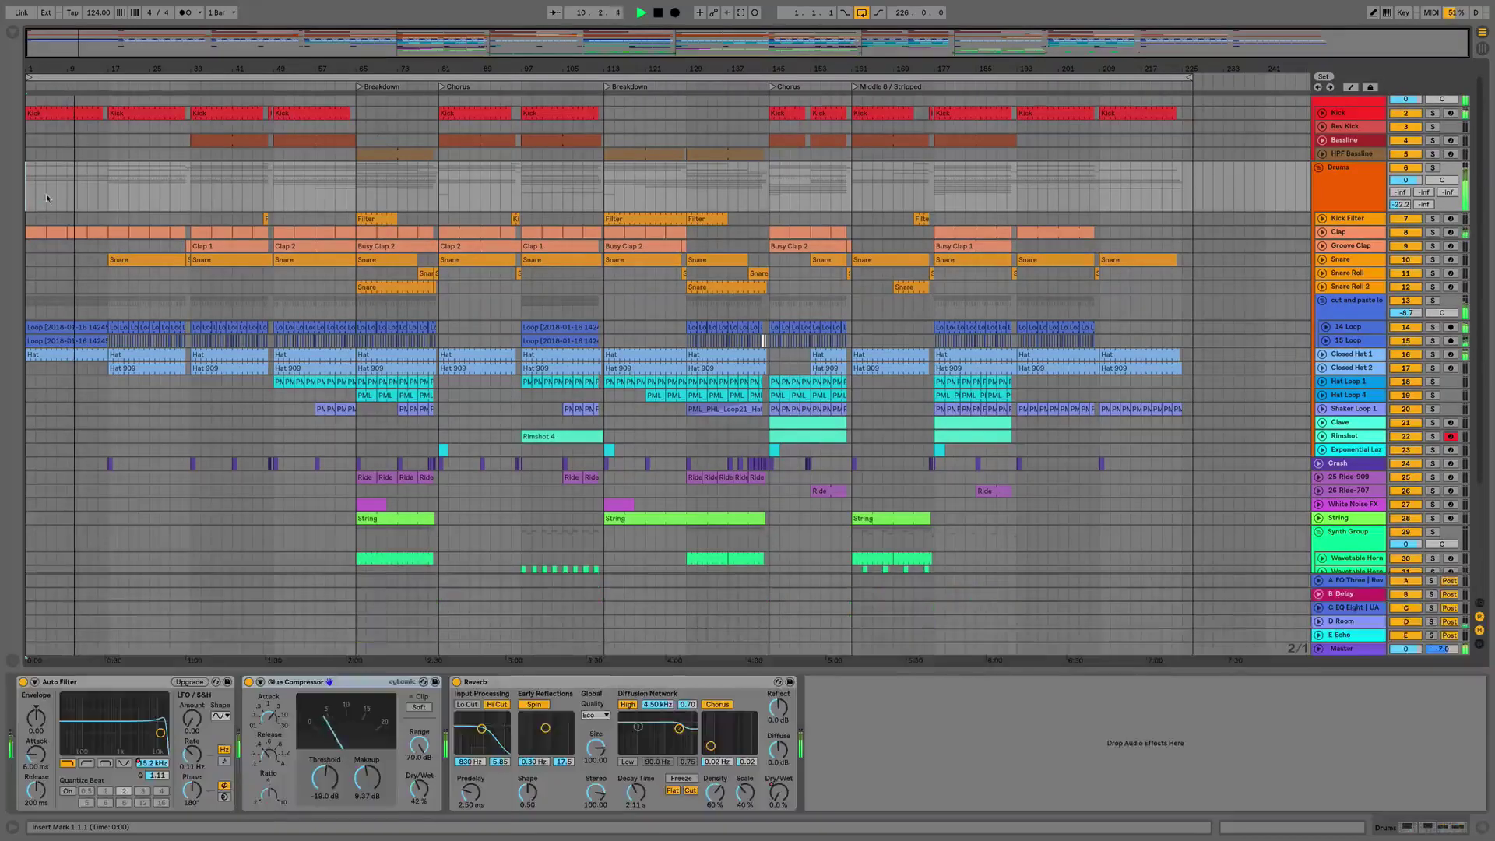
Step: Show the browser and assign the Orange collection colour to the UAD Sound ...Wood Works plug-in
key(ctrl+alt+b)
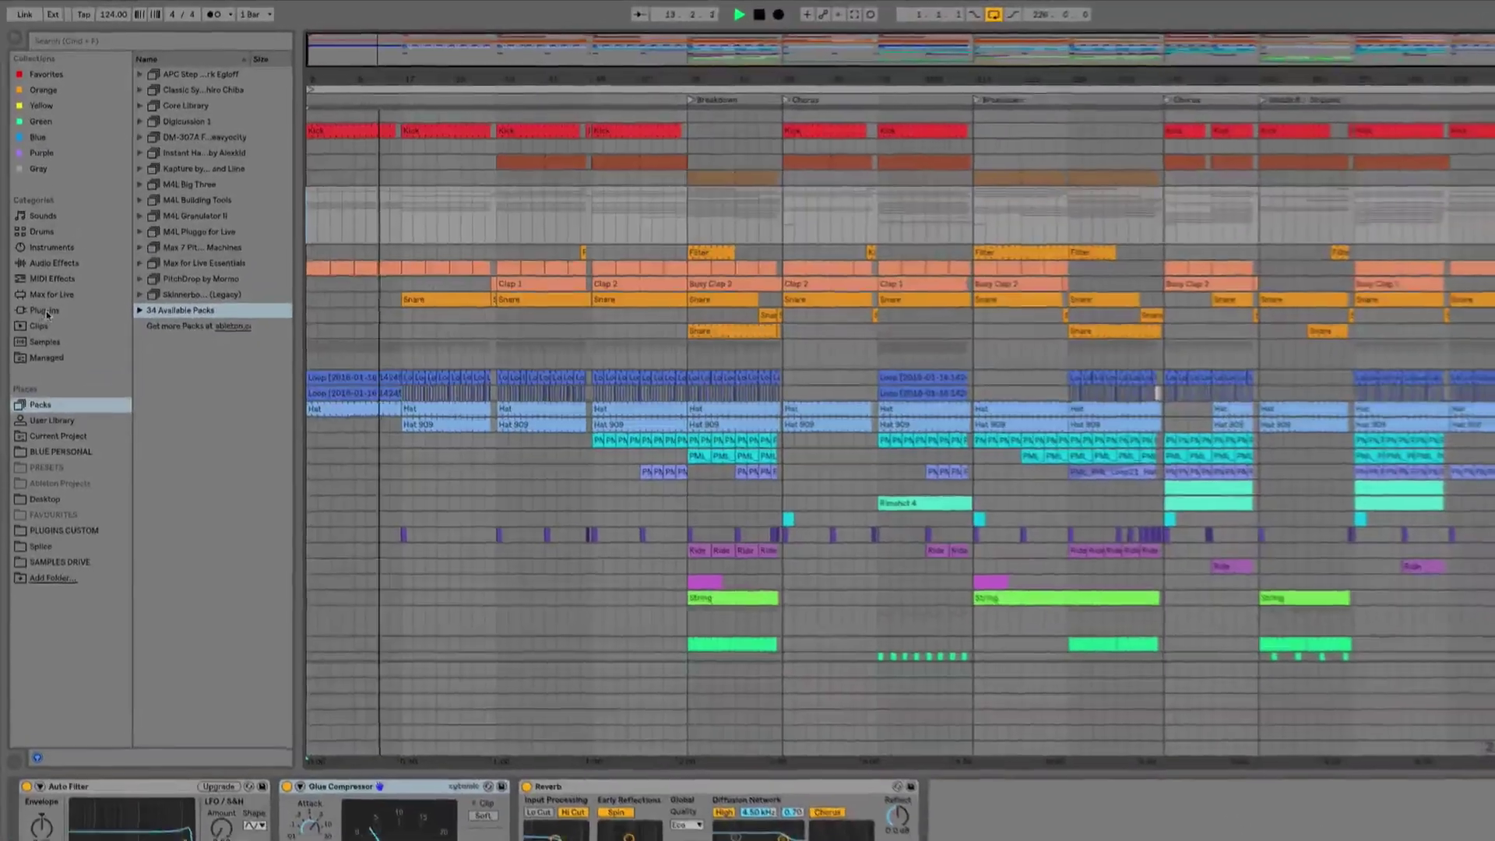
click(39, 269)
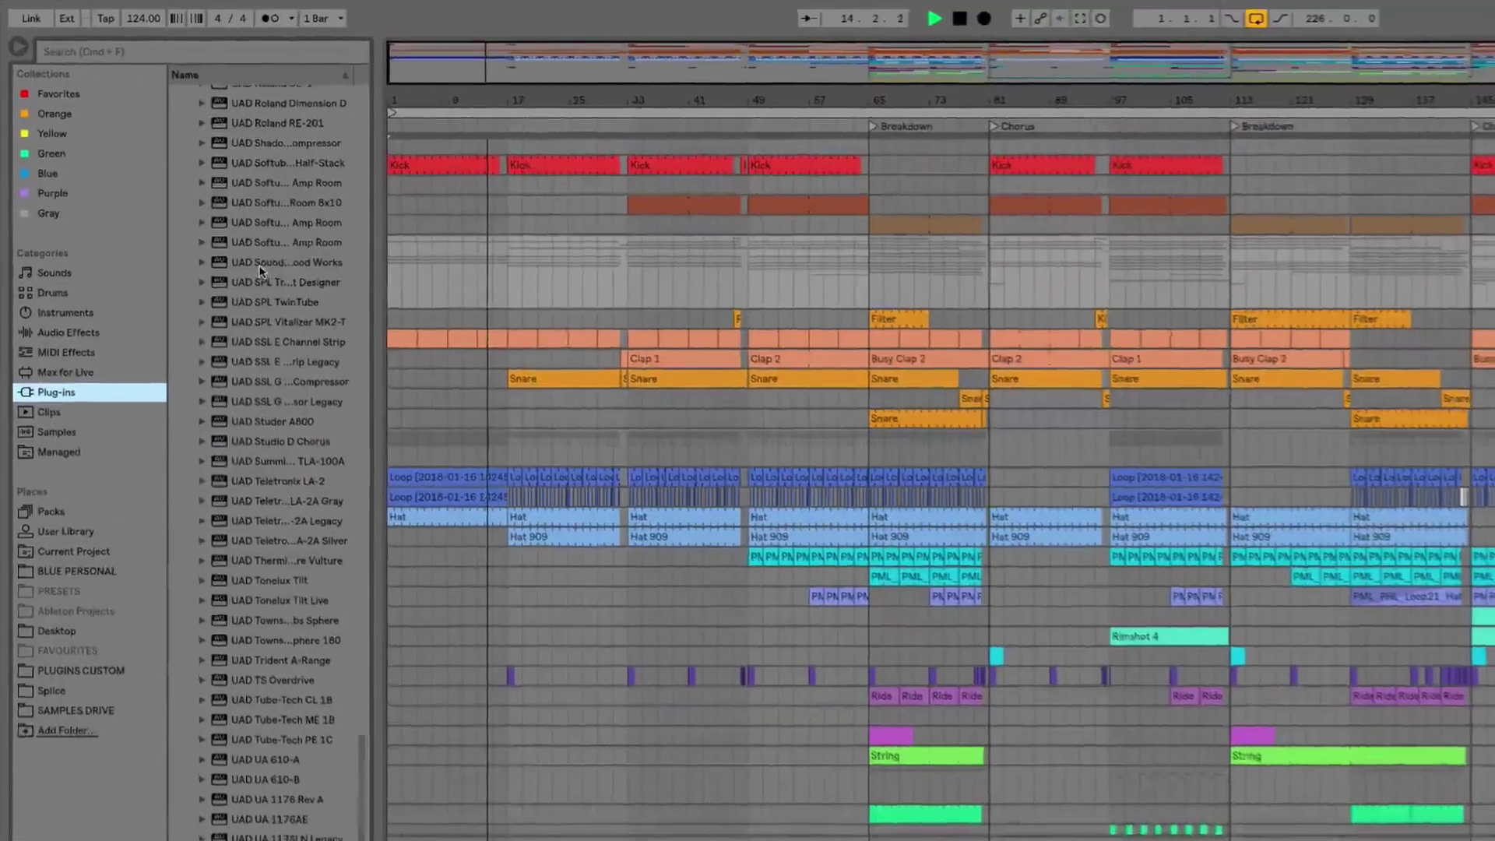
right_click(220, 224)
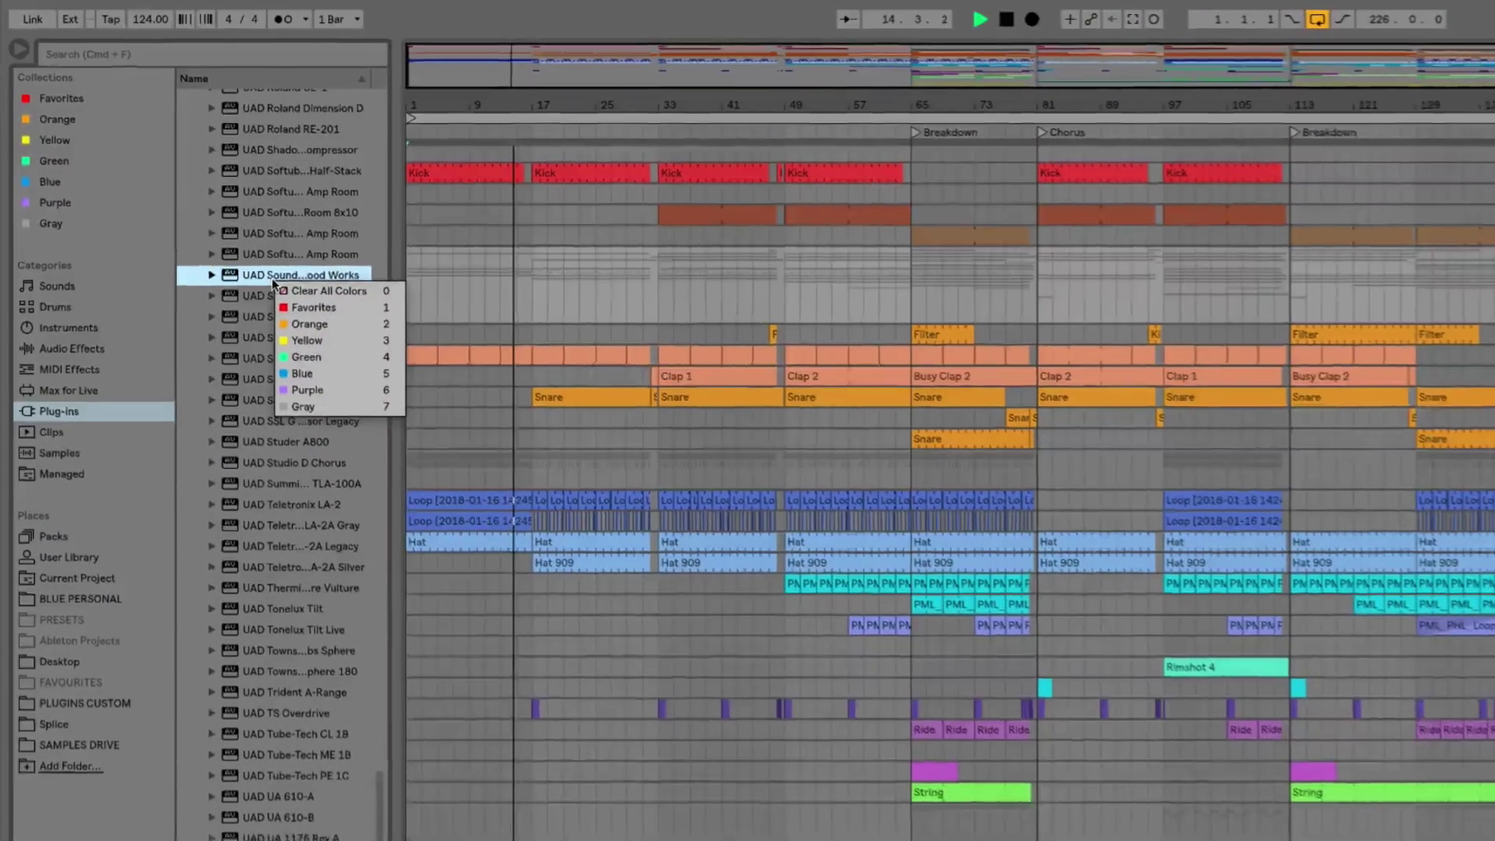
click(305, 326)
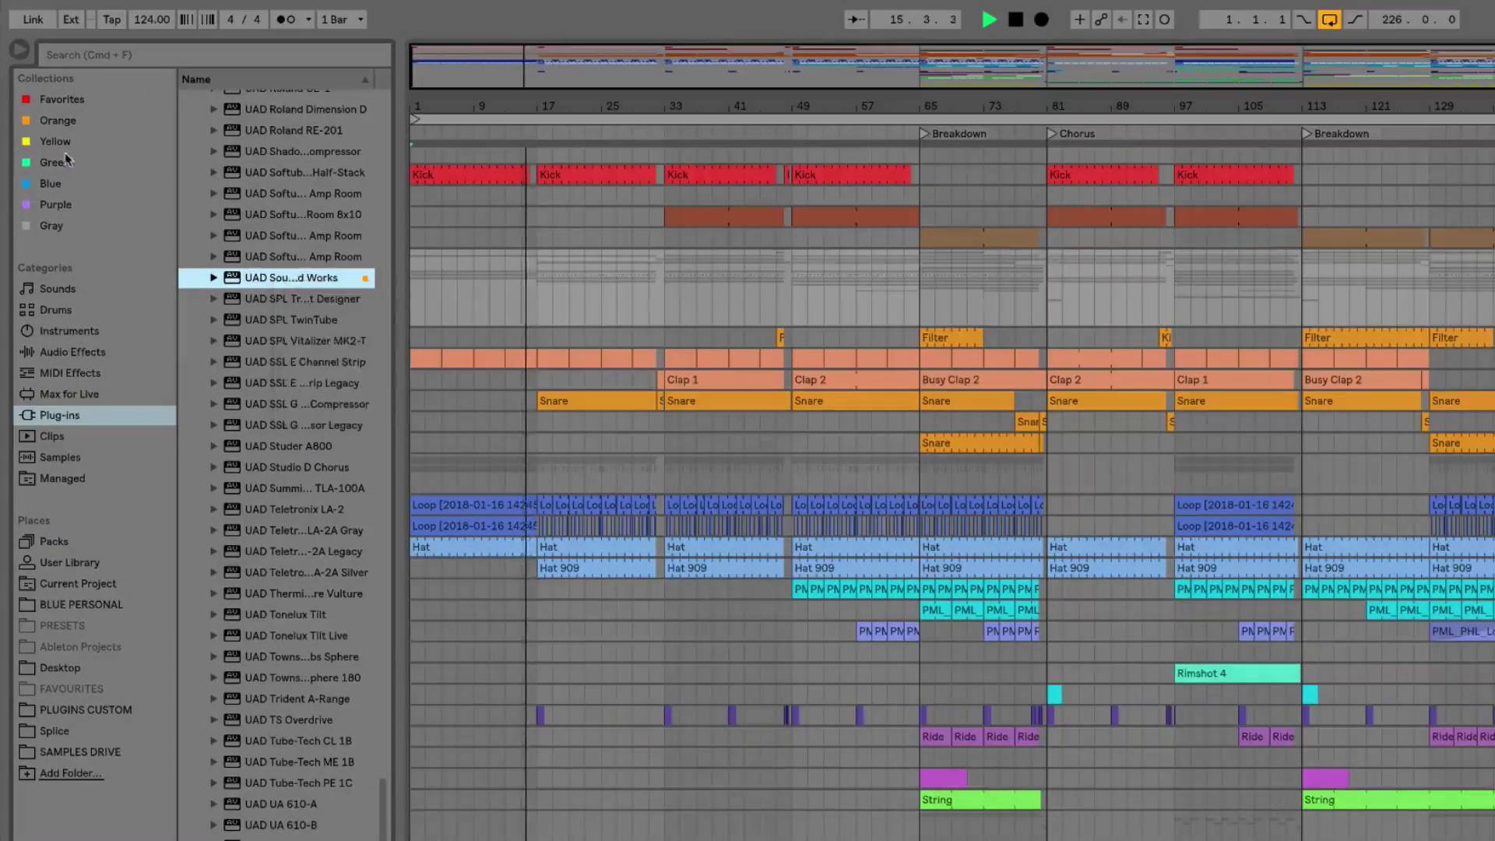
Step: View the contents of the Orange, Yellow and Green collections in the browser
click(50, 119)
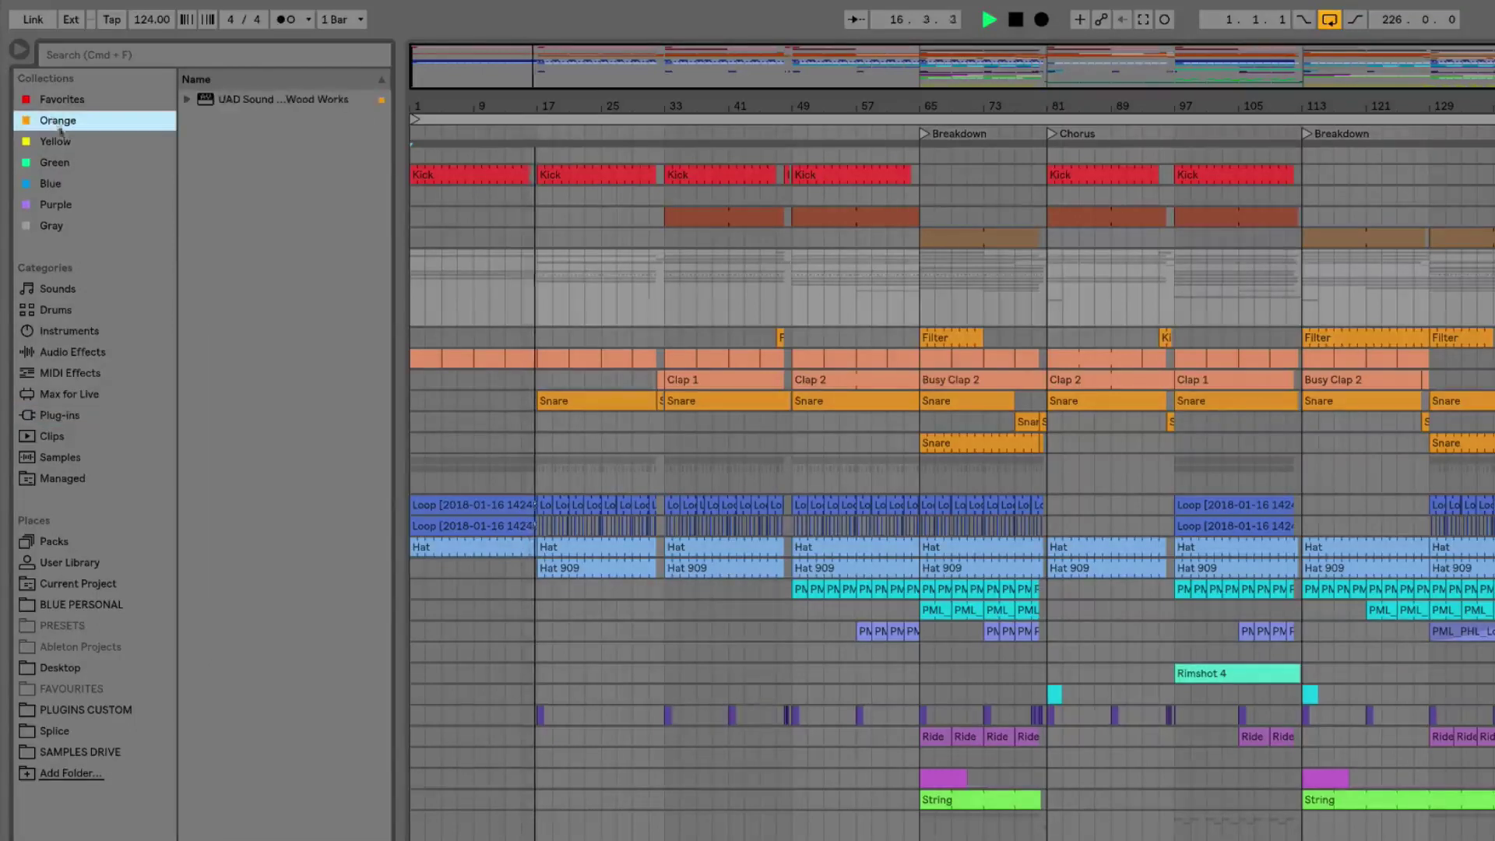
click(66, 144)
click(64, 156)
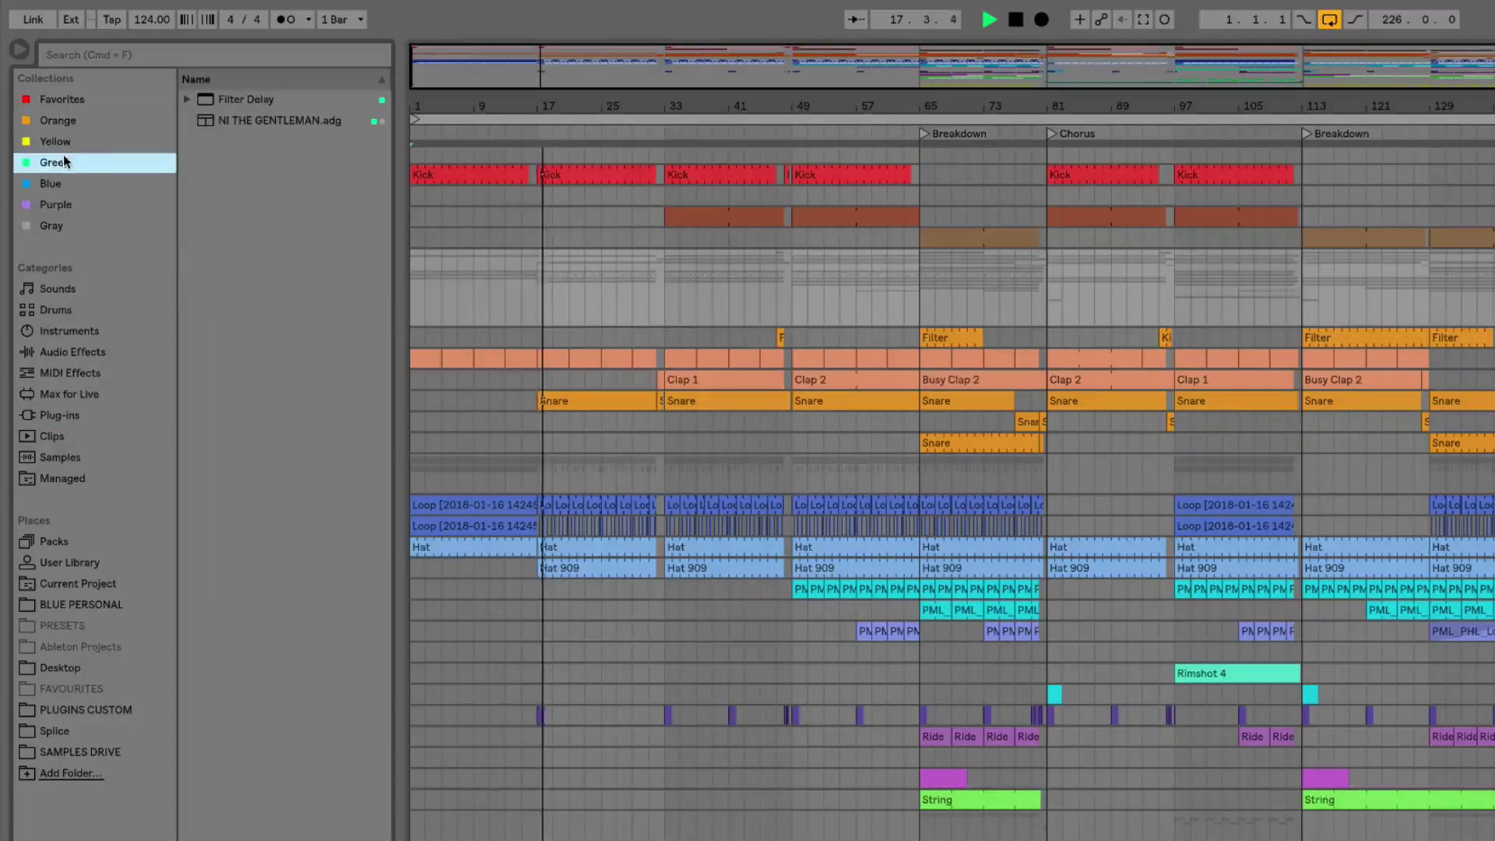
Step: Browse the instruments to Simpler's Pad presets and check the editing option for the browser categories
click(55, 332)
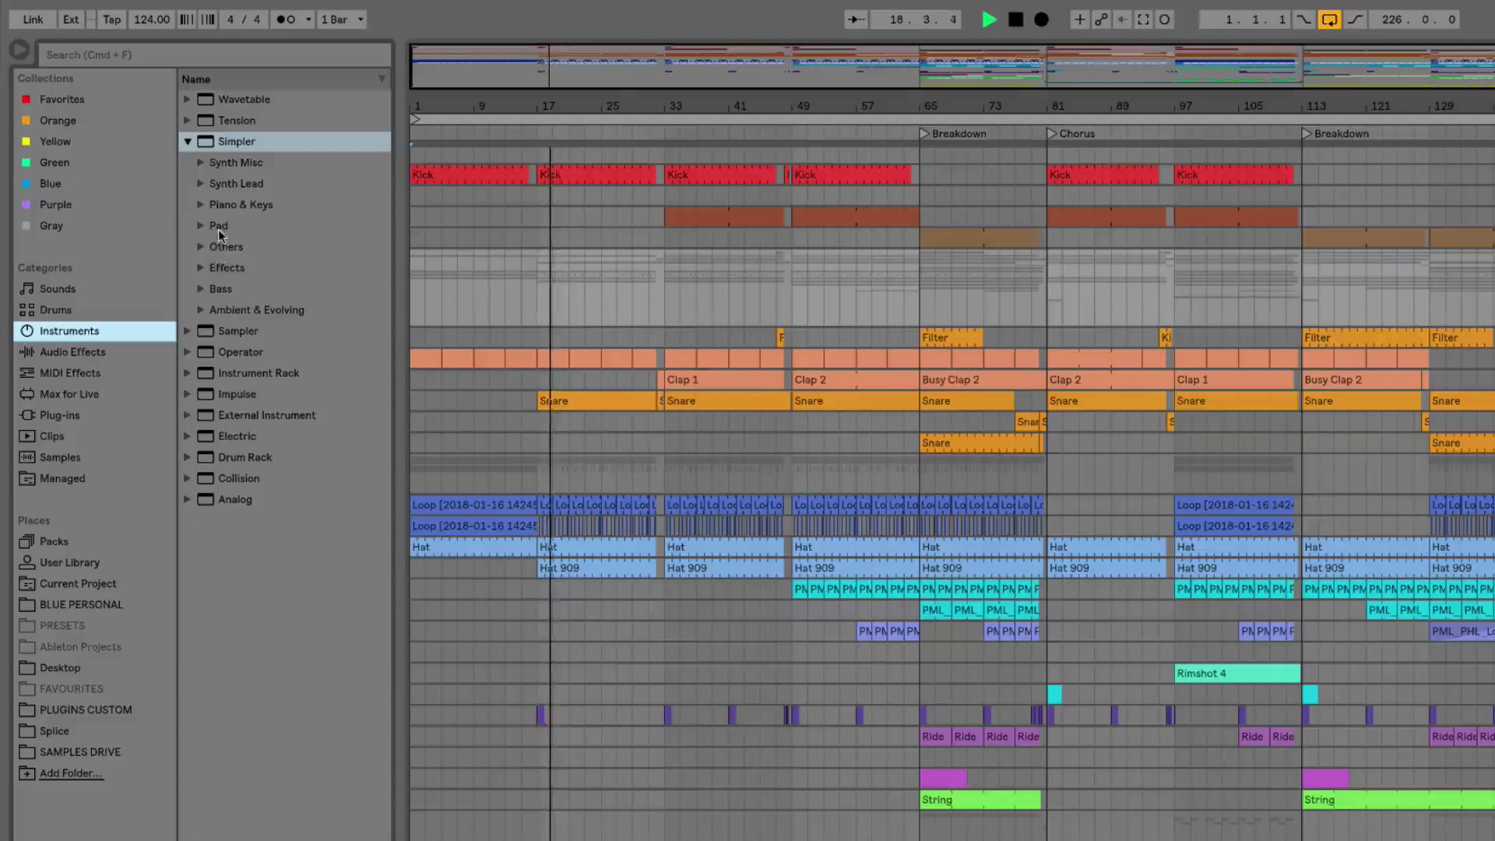
click(219, 228)
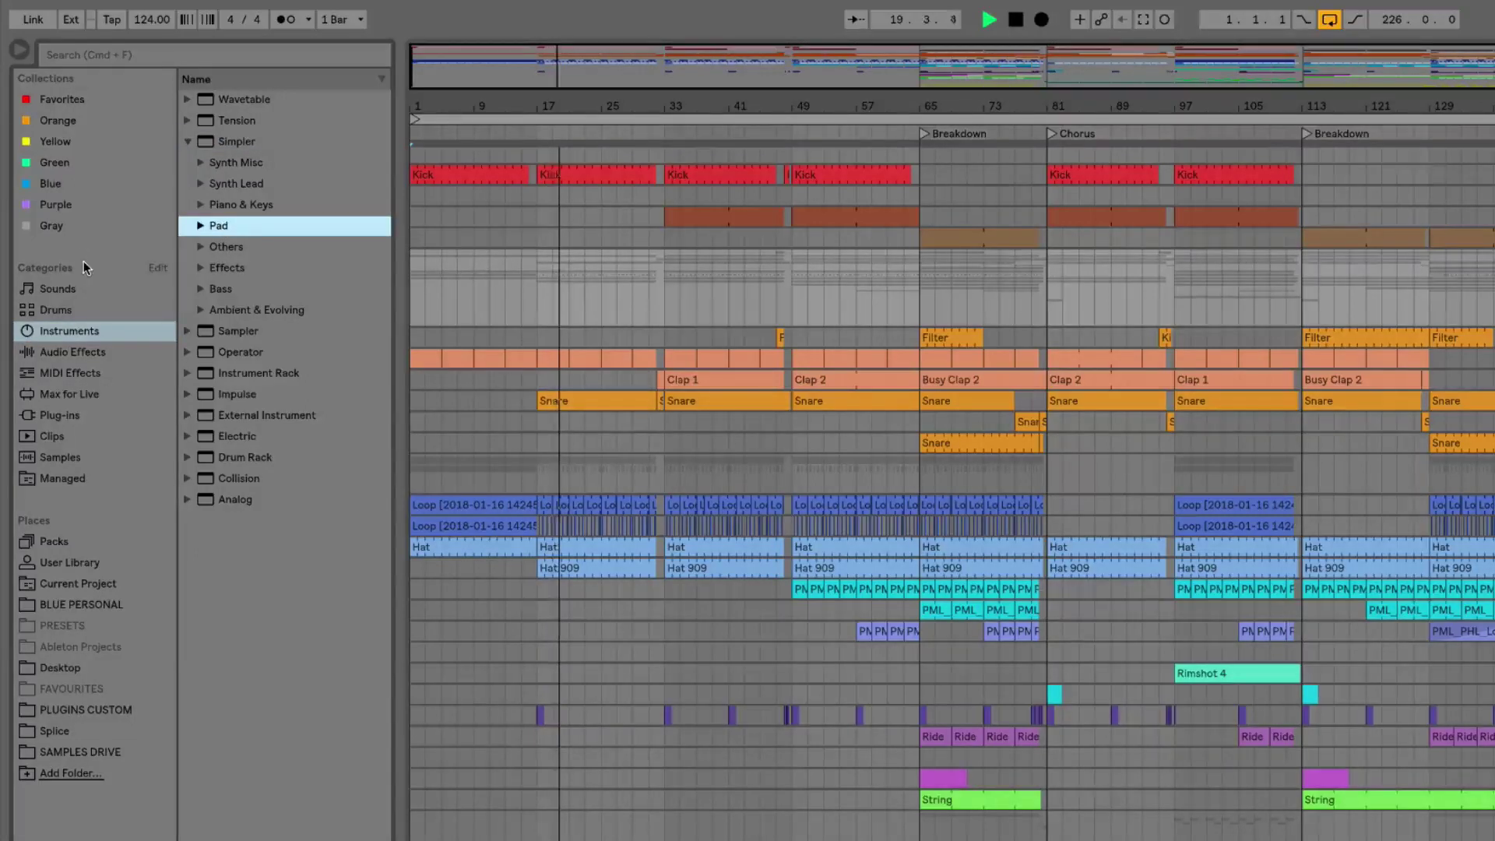
click(160, 268)
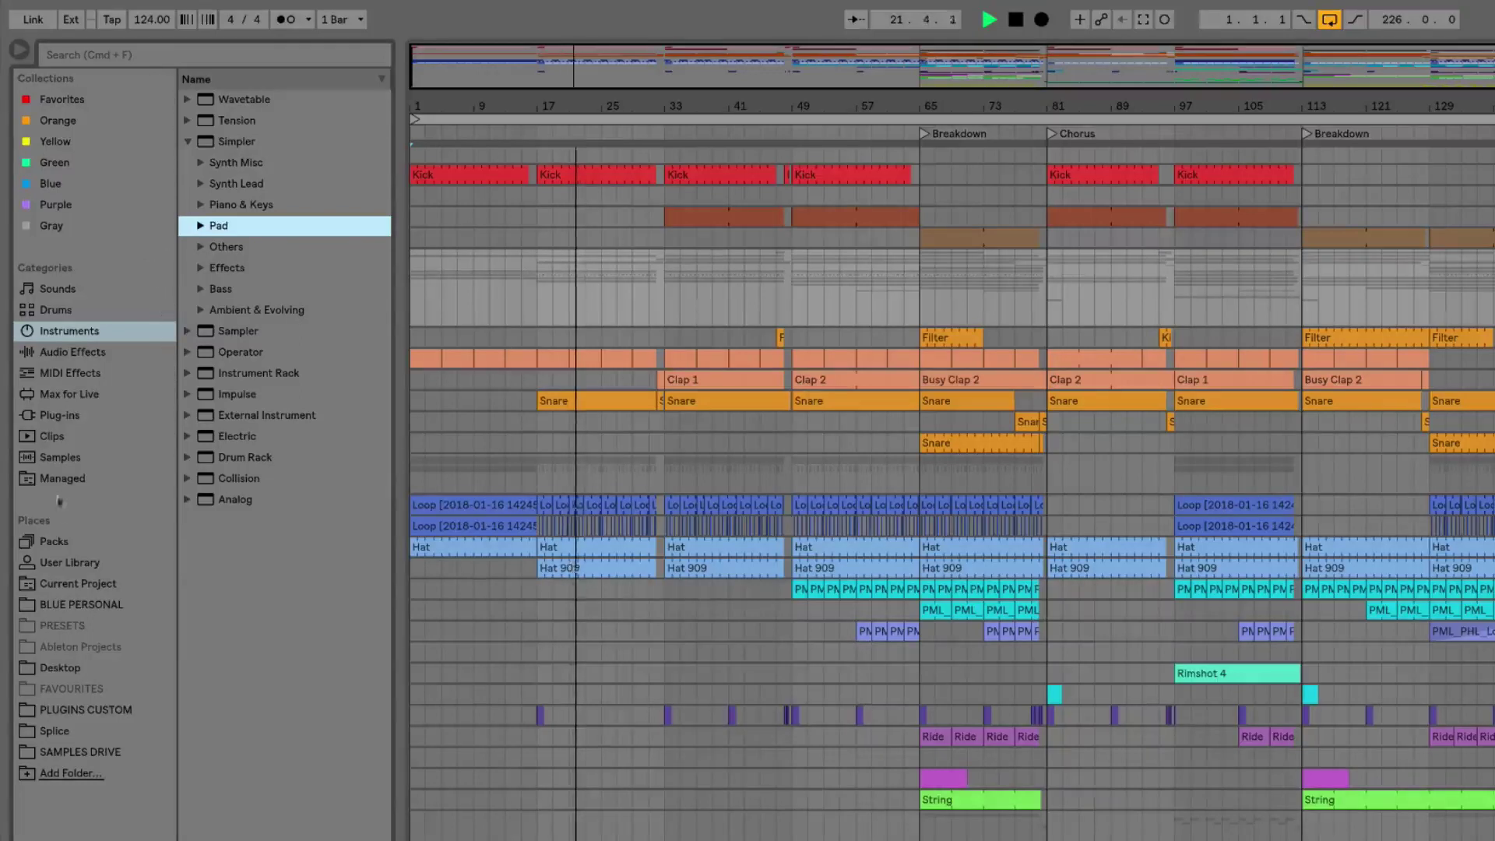
Step: View the installed packs and expand the list of packs available for download
click(49, 541)
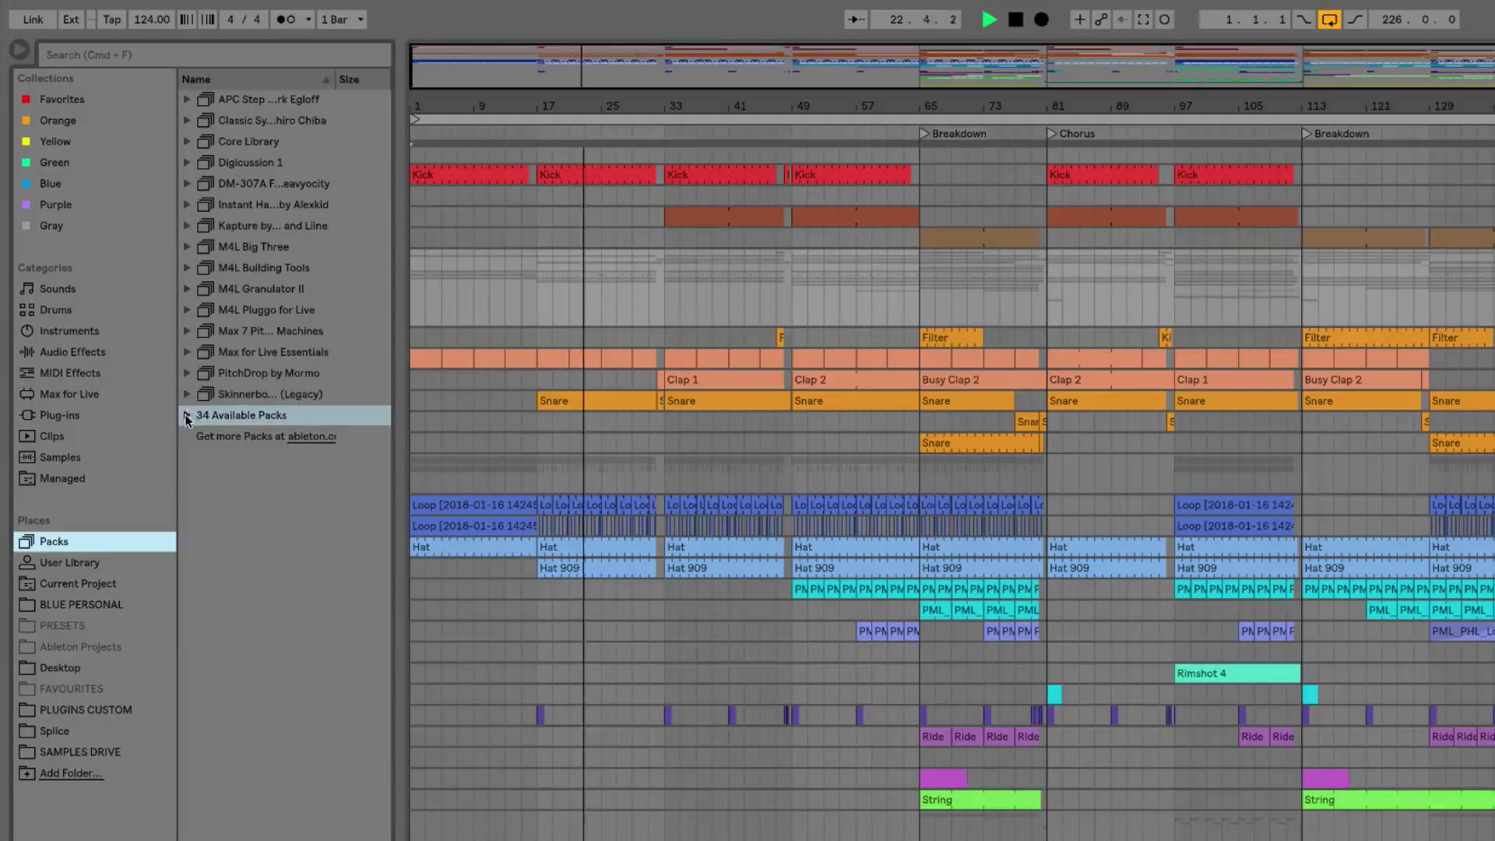
click(187, 417)
drag(467, 438, 474, 437)
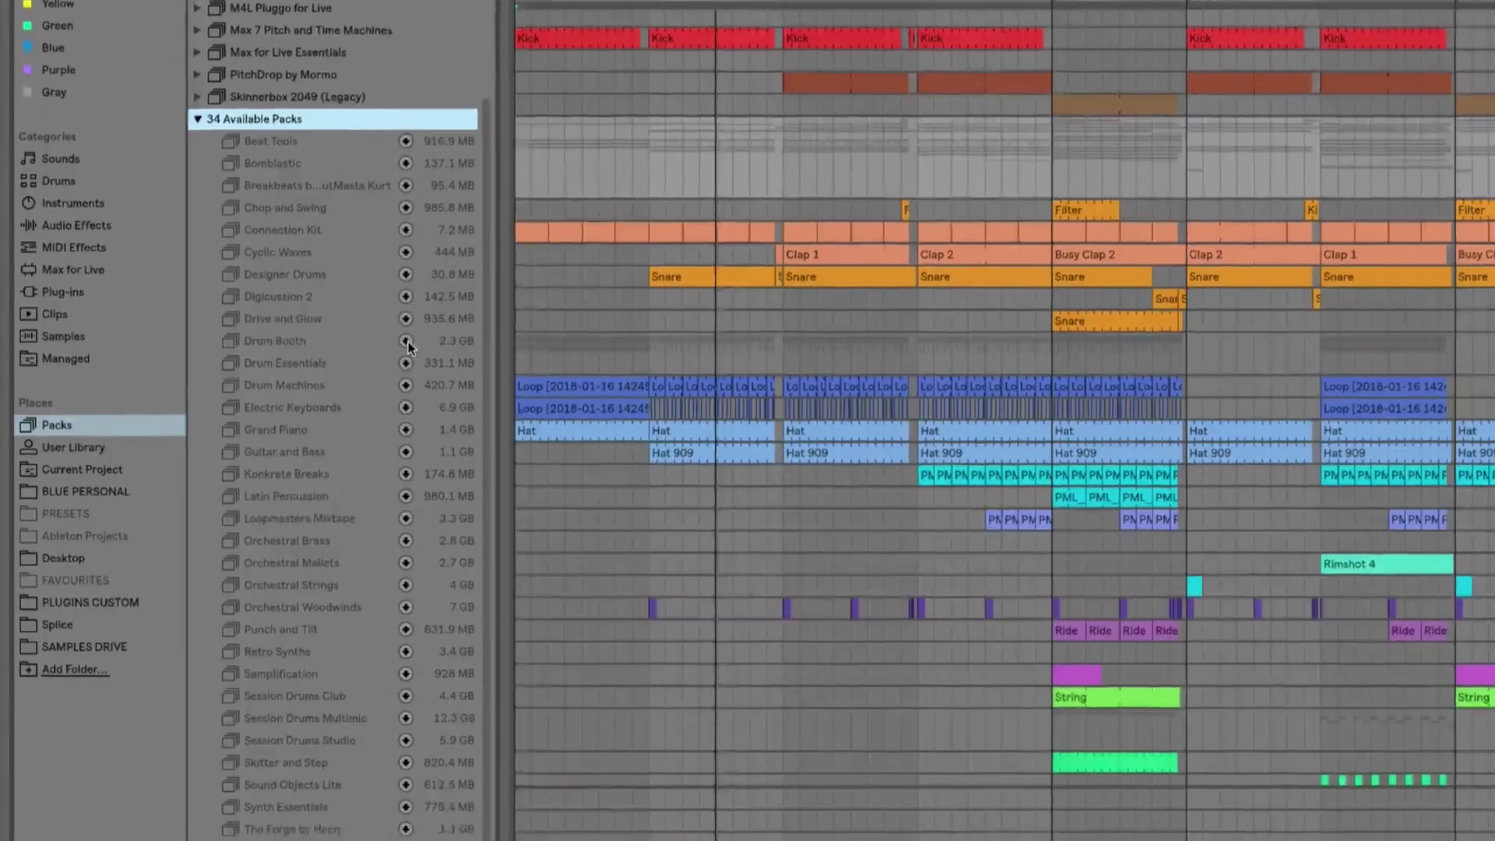
click(400, 378)
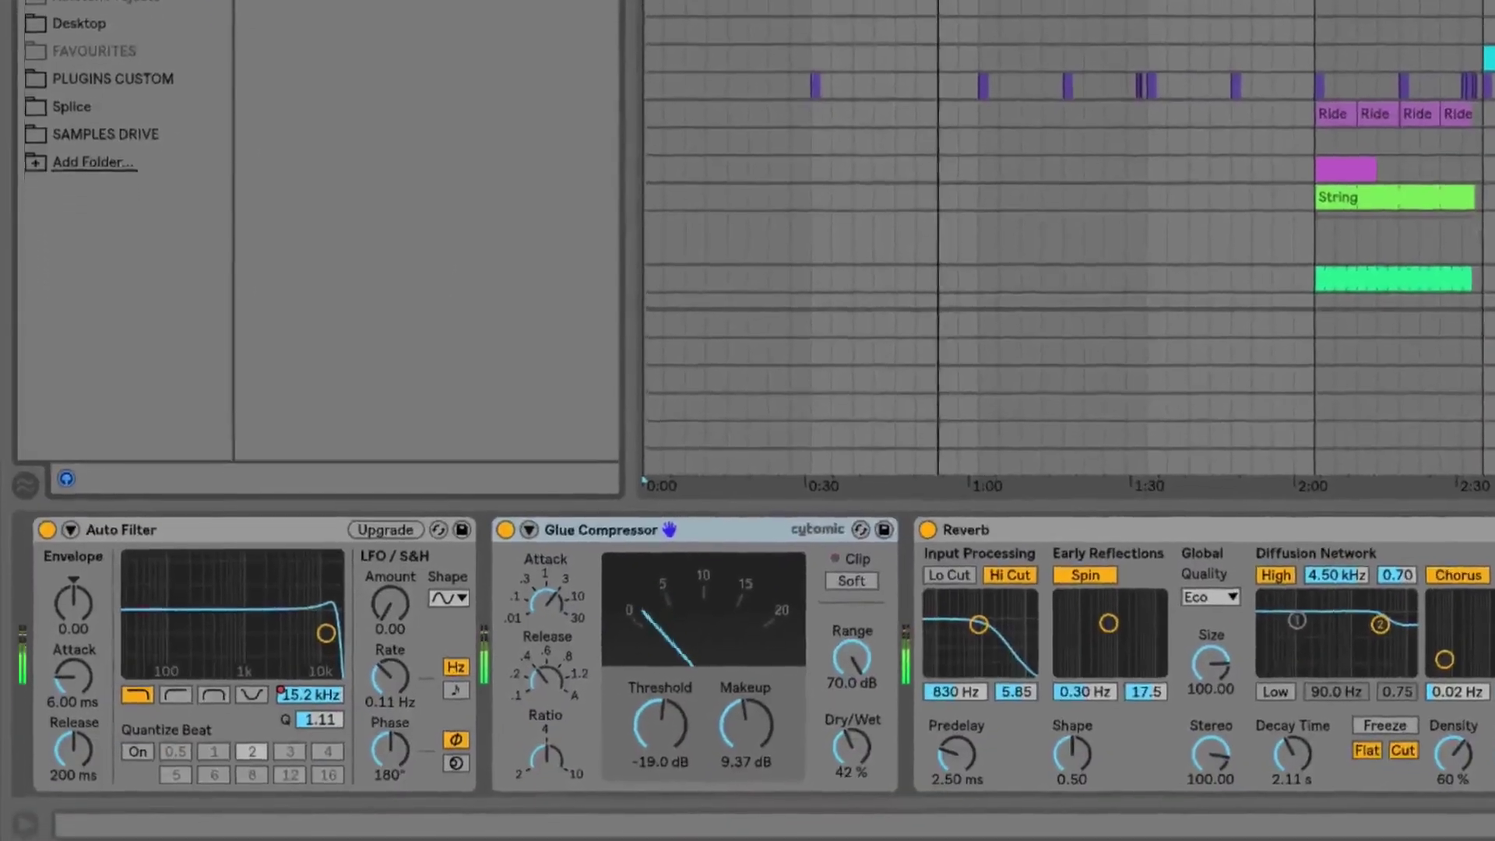
Step: Examine the Model D Solo synth on the Wavetable Horn track, including both oscillators and its MIDI modulation settings
scroll(1064, 168, down, 4)
key(Left)
key(Left)
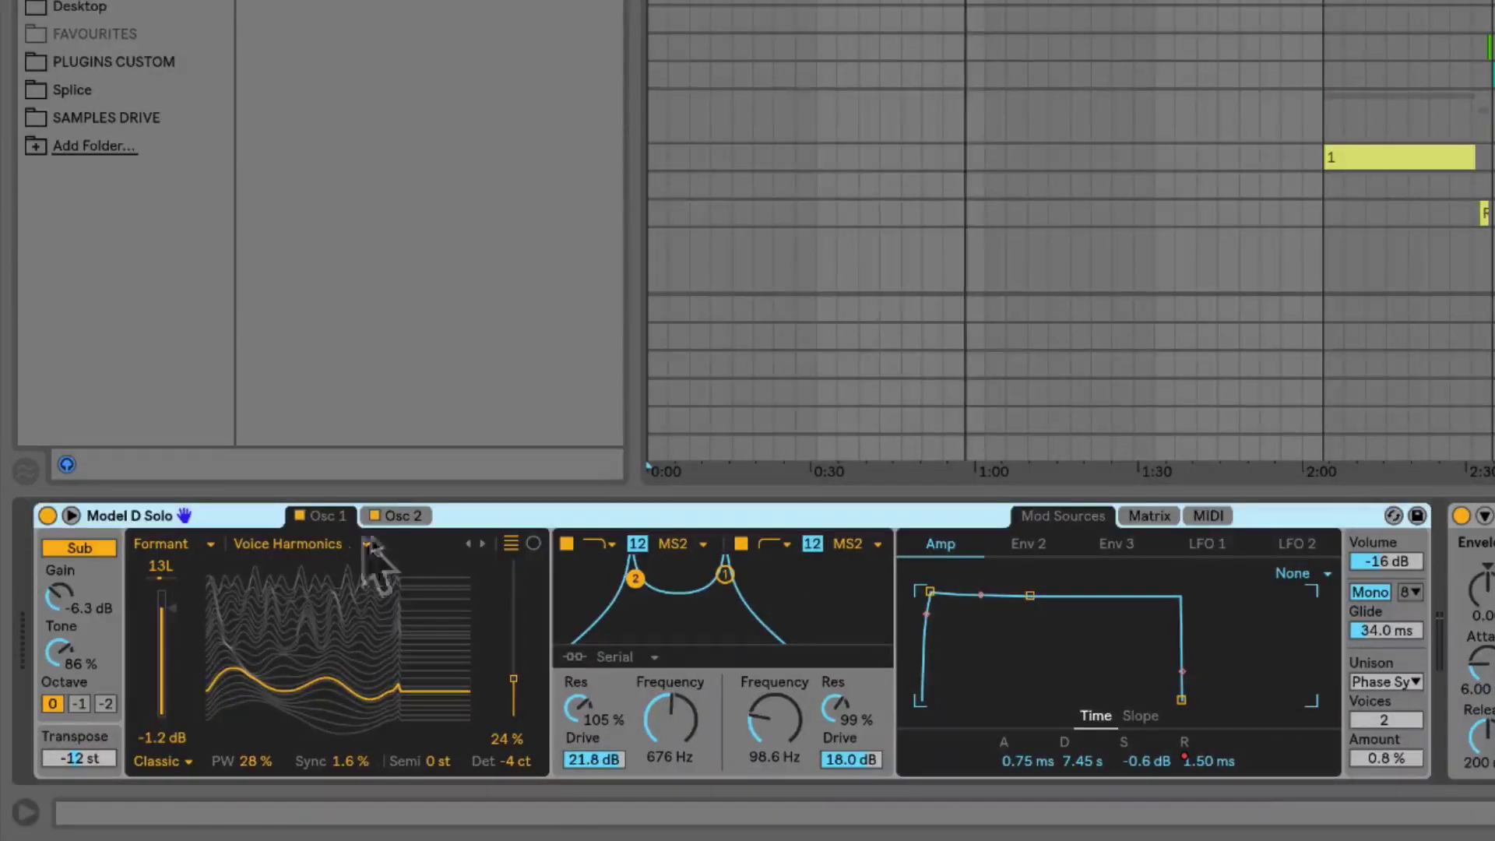
click(394, 517)
click(337, 520)
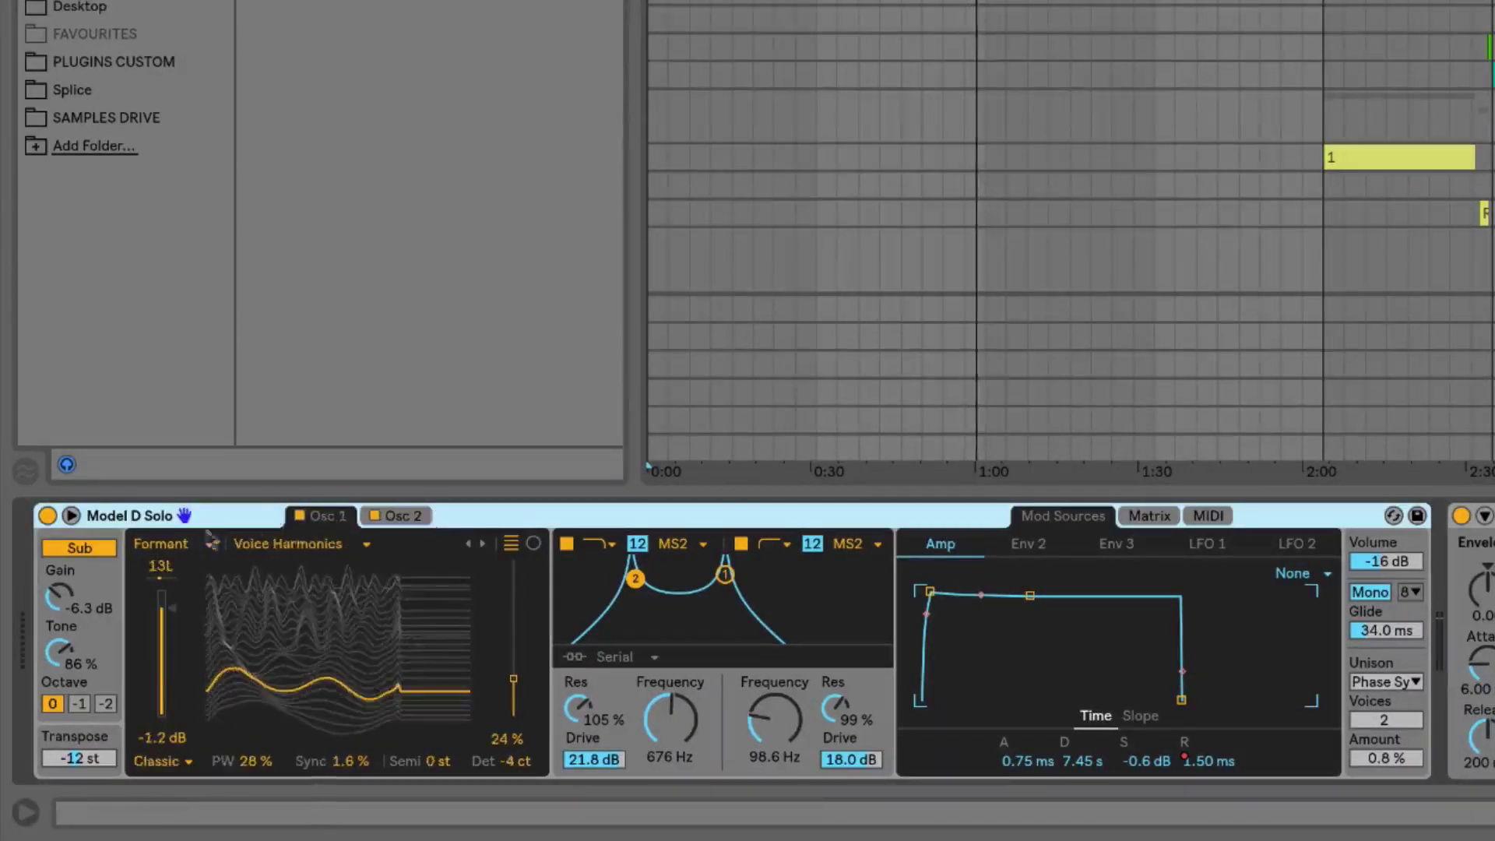
click(1208, 516)
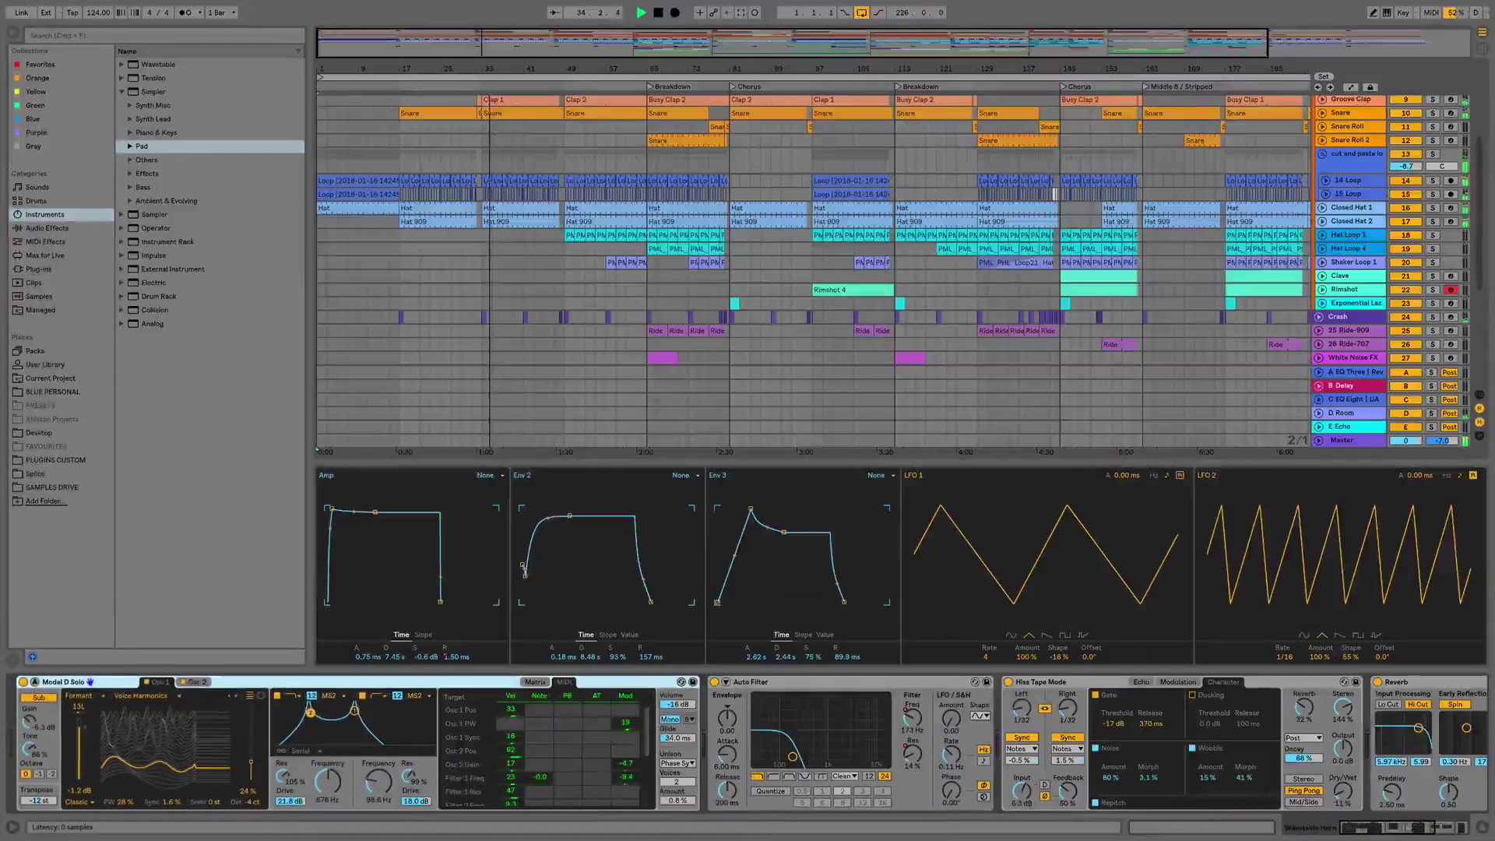
Step: Display the Back Door echo on the E Echo return track and examine its Modulation, Character and Echo pages
scroll(813, 269, down, 5)
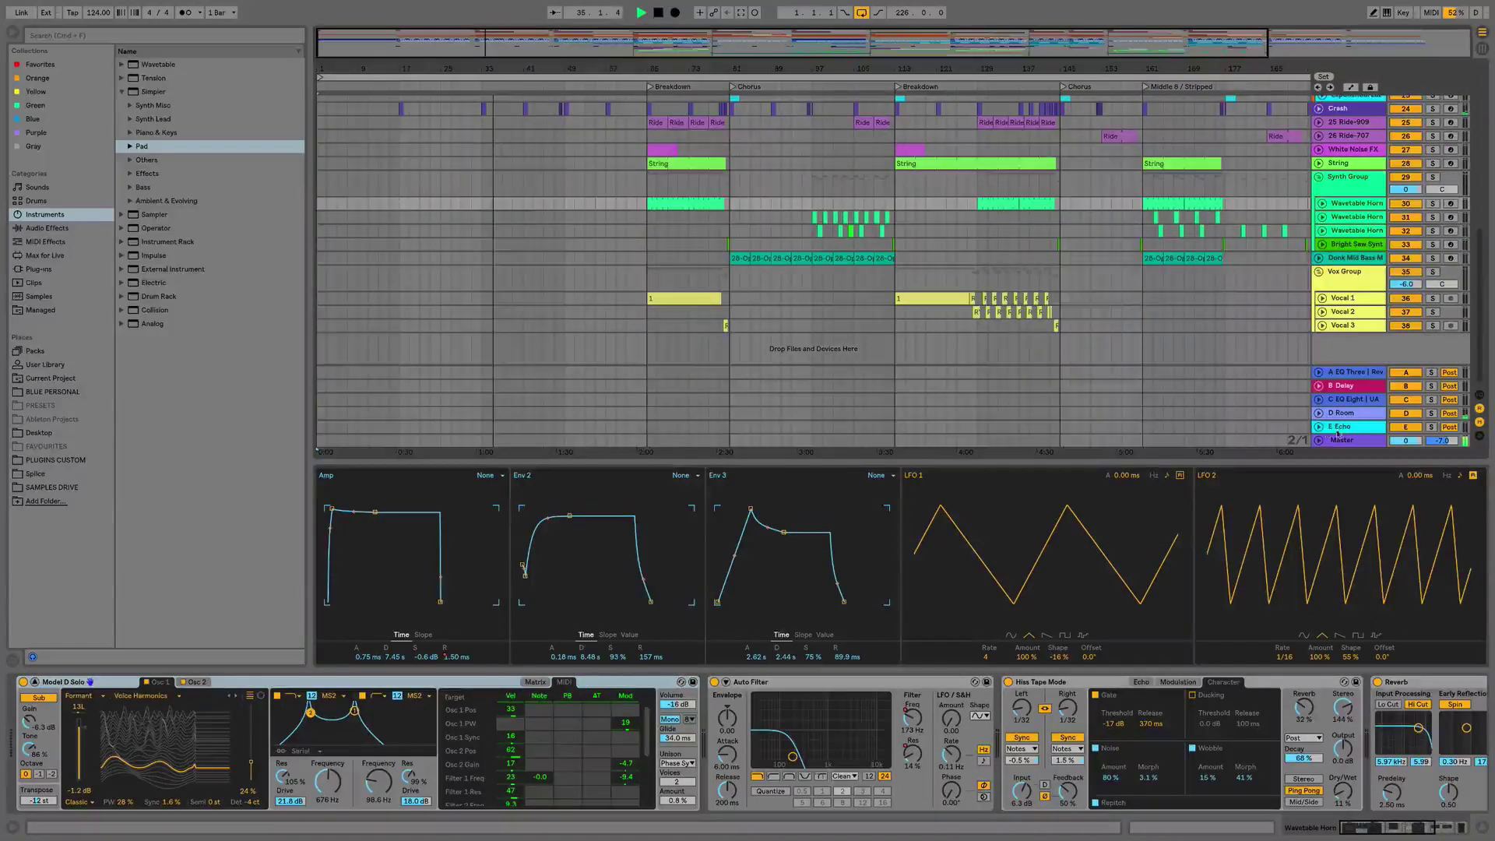
click(1347, 427)
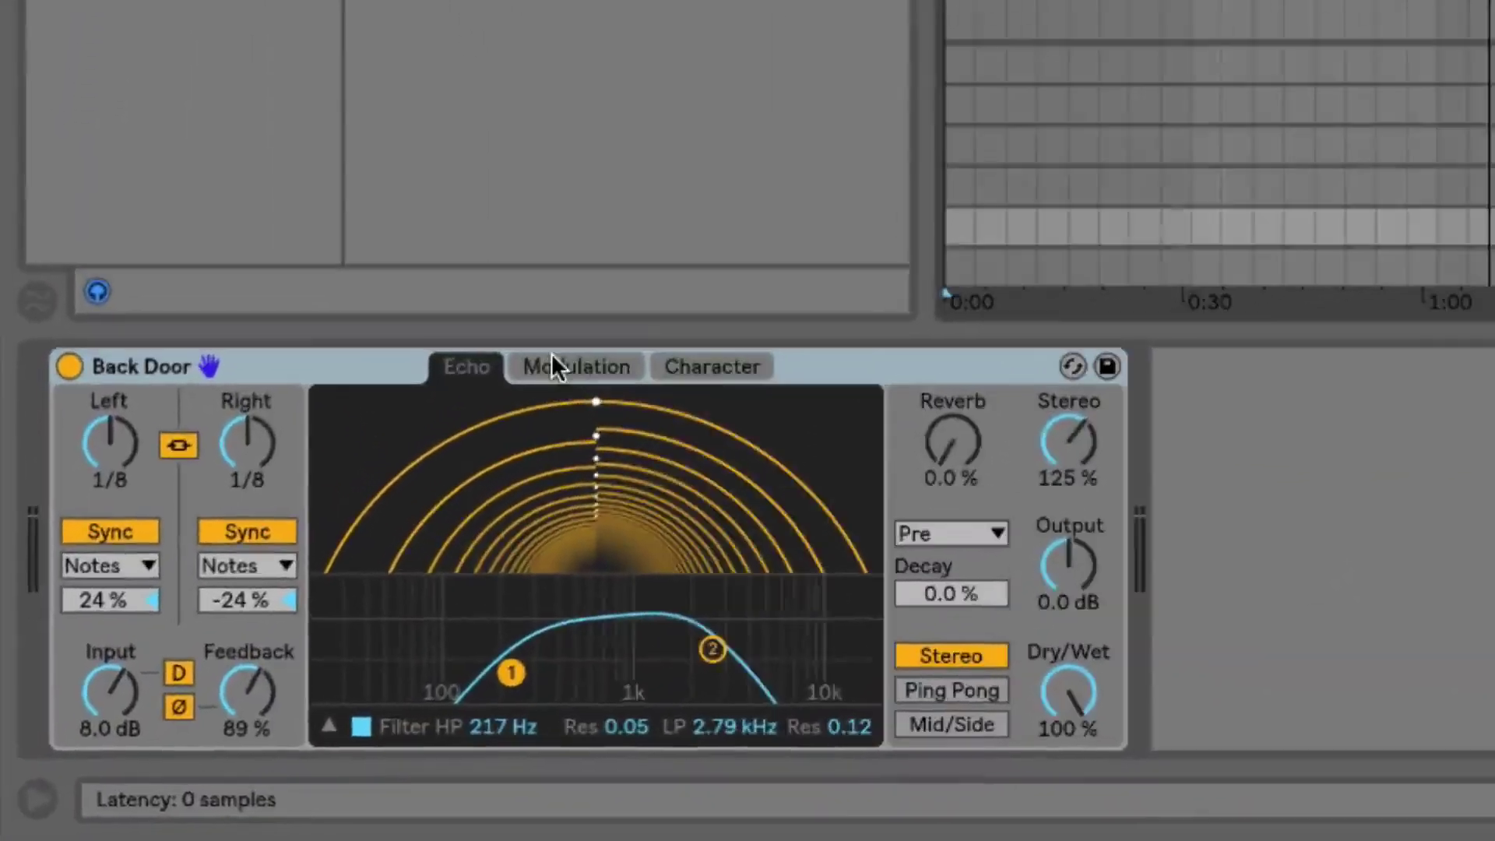
click(246, 627)
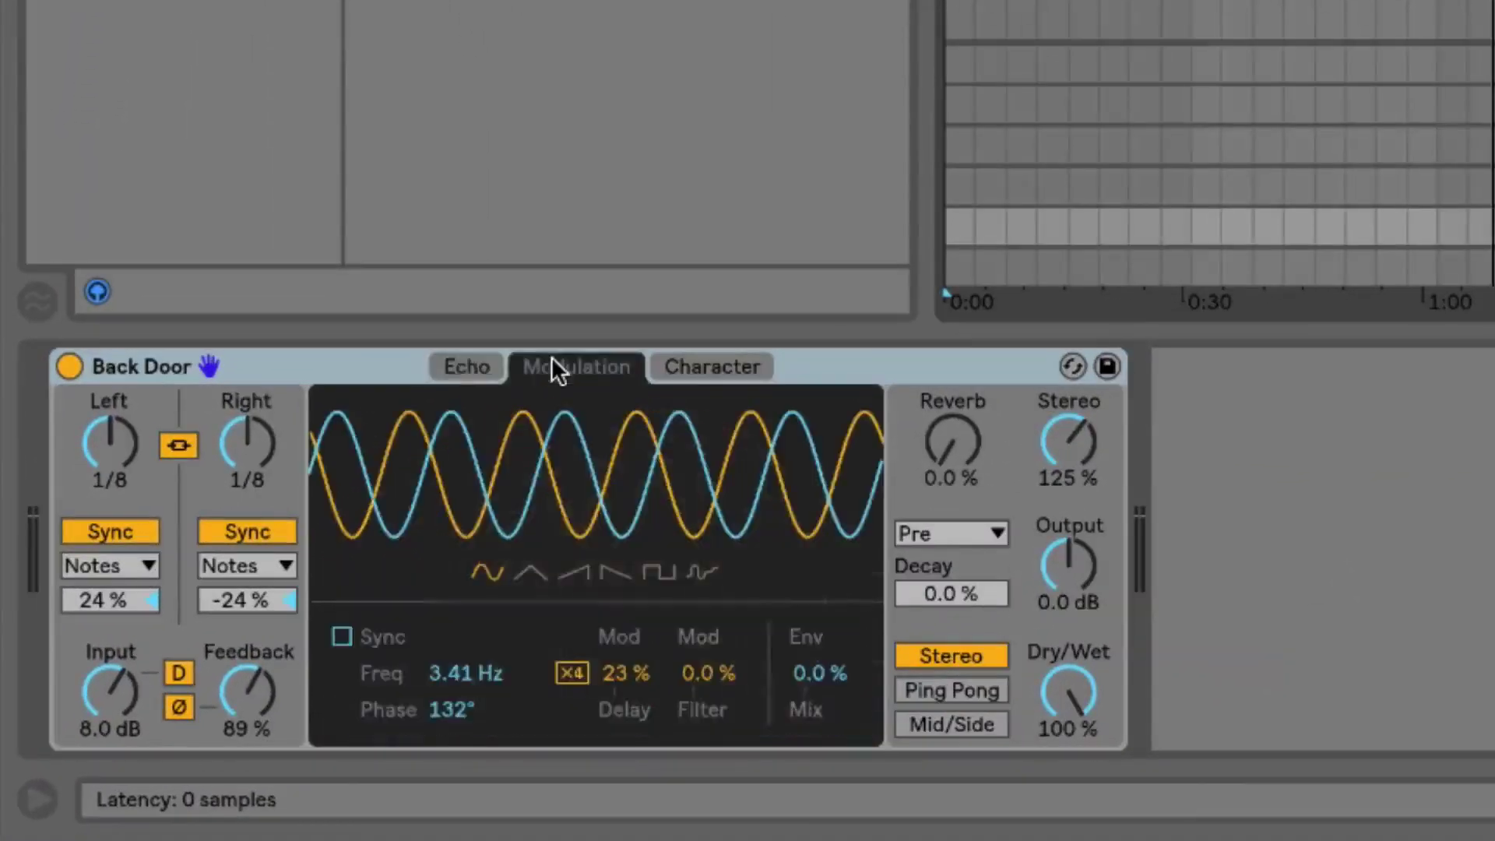
click(697, 364)
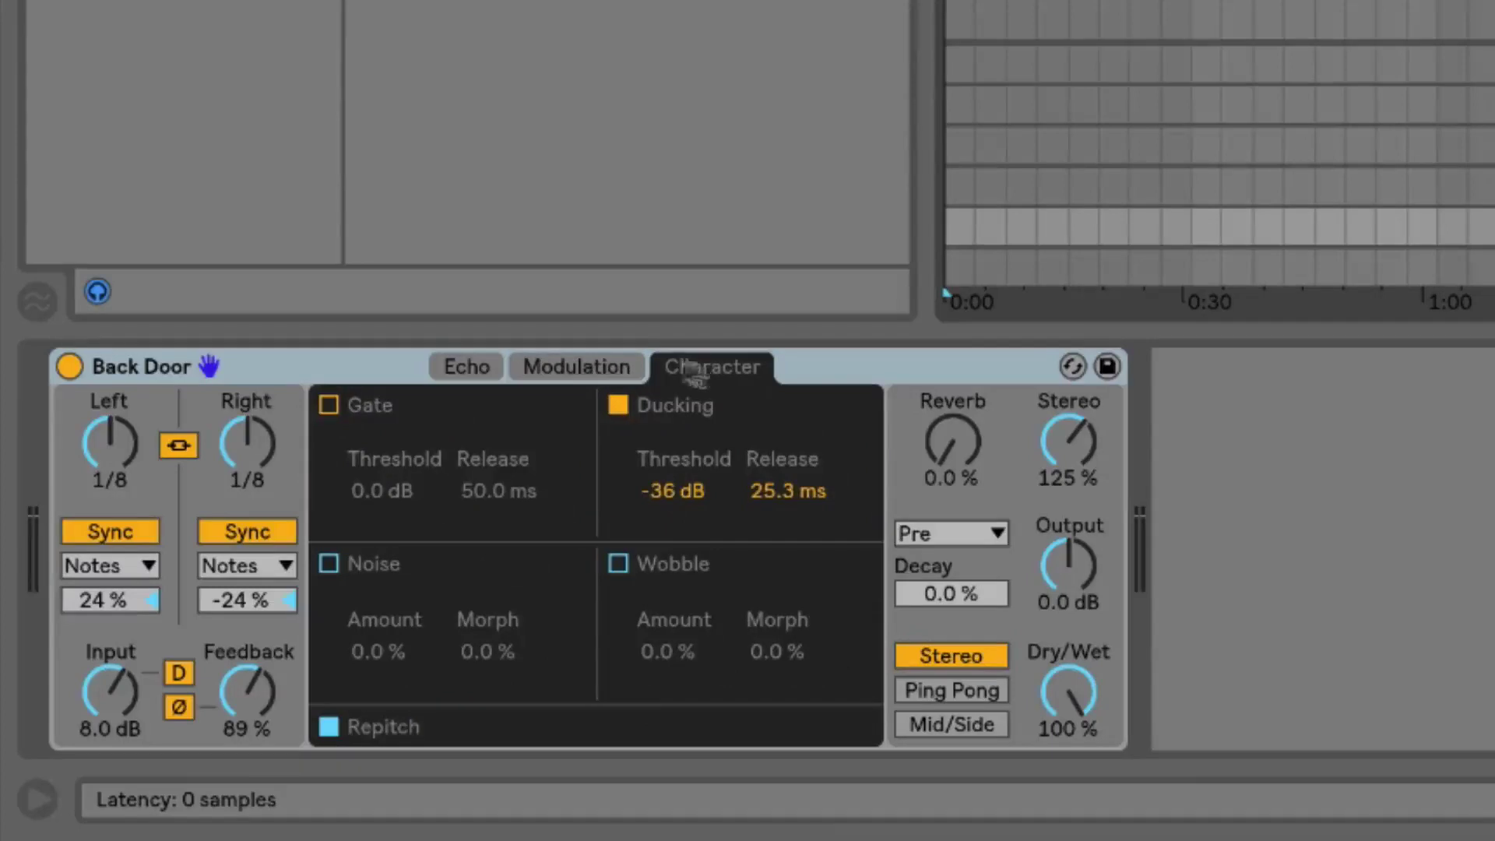
click(601, 363)
click(460, 366)
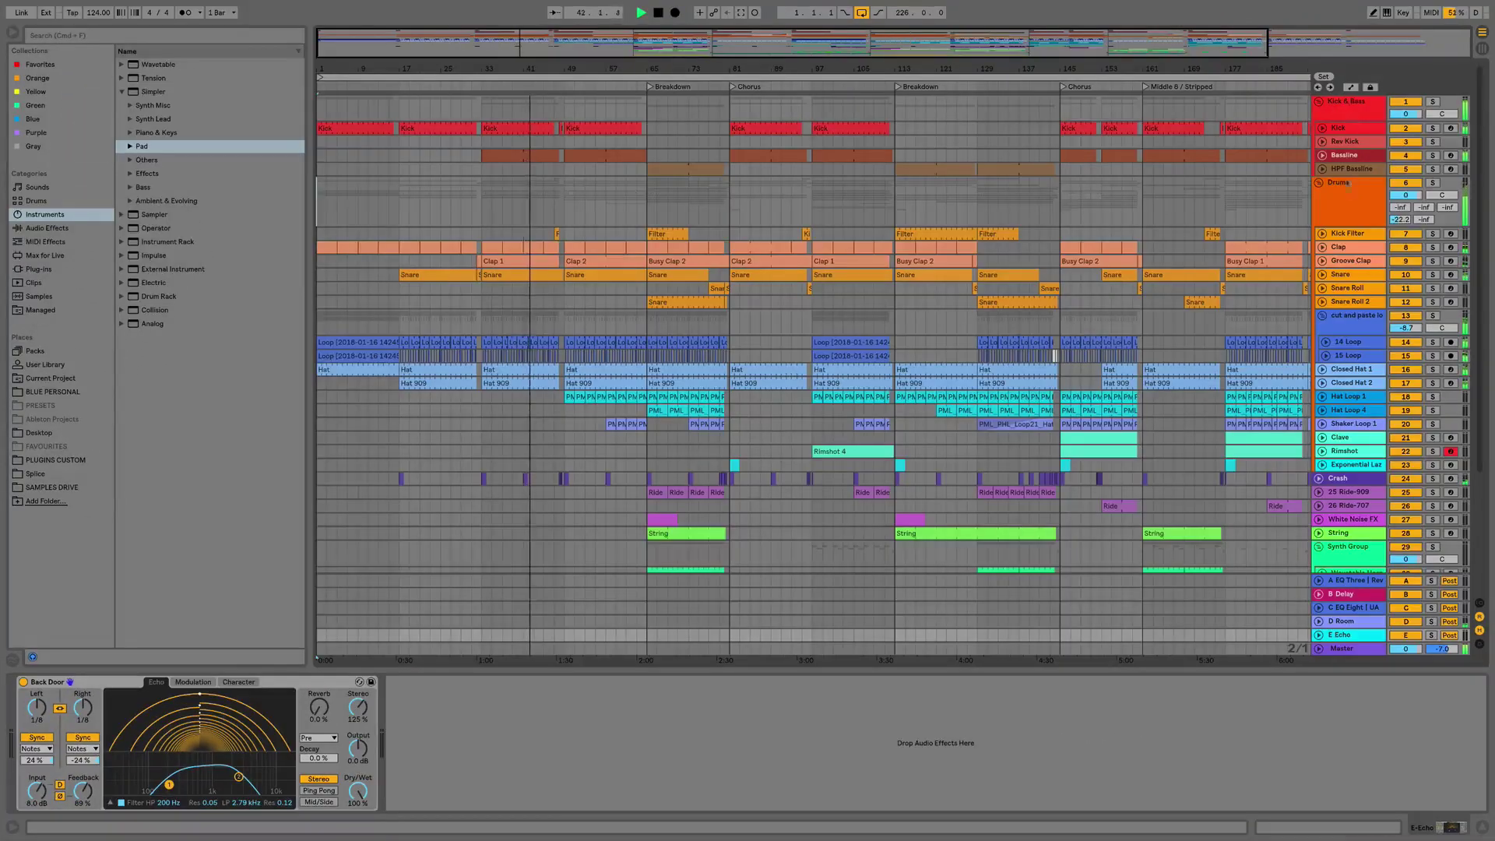
Step: Display the Kick track's devices, bypass the Boom in A device and re-enable it to compare the sound
click(1343, 187)
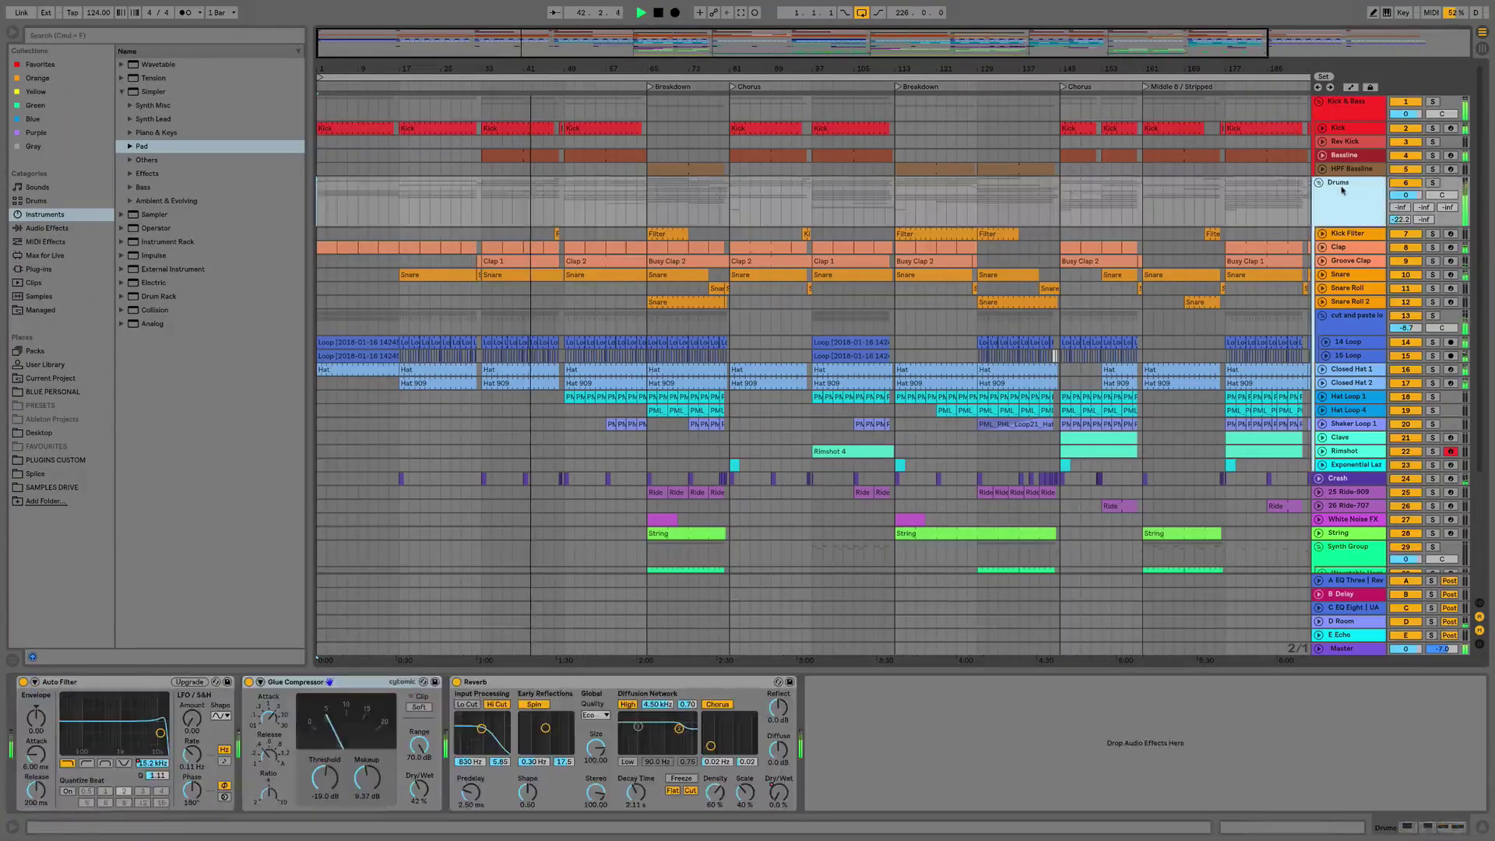
click(1336, 105)
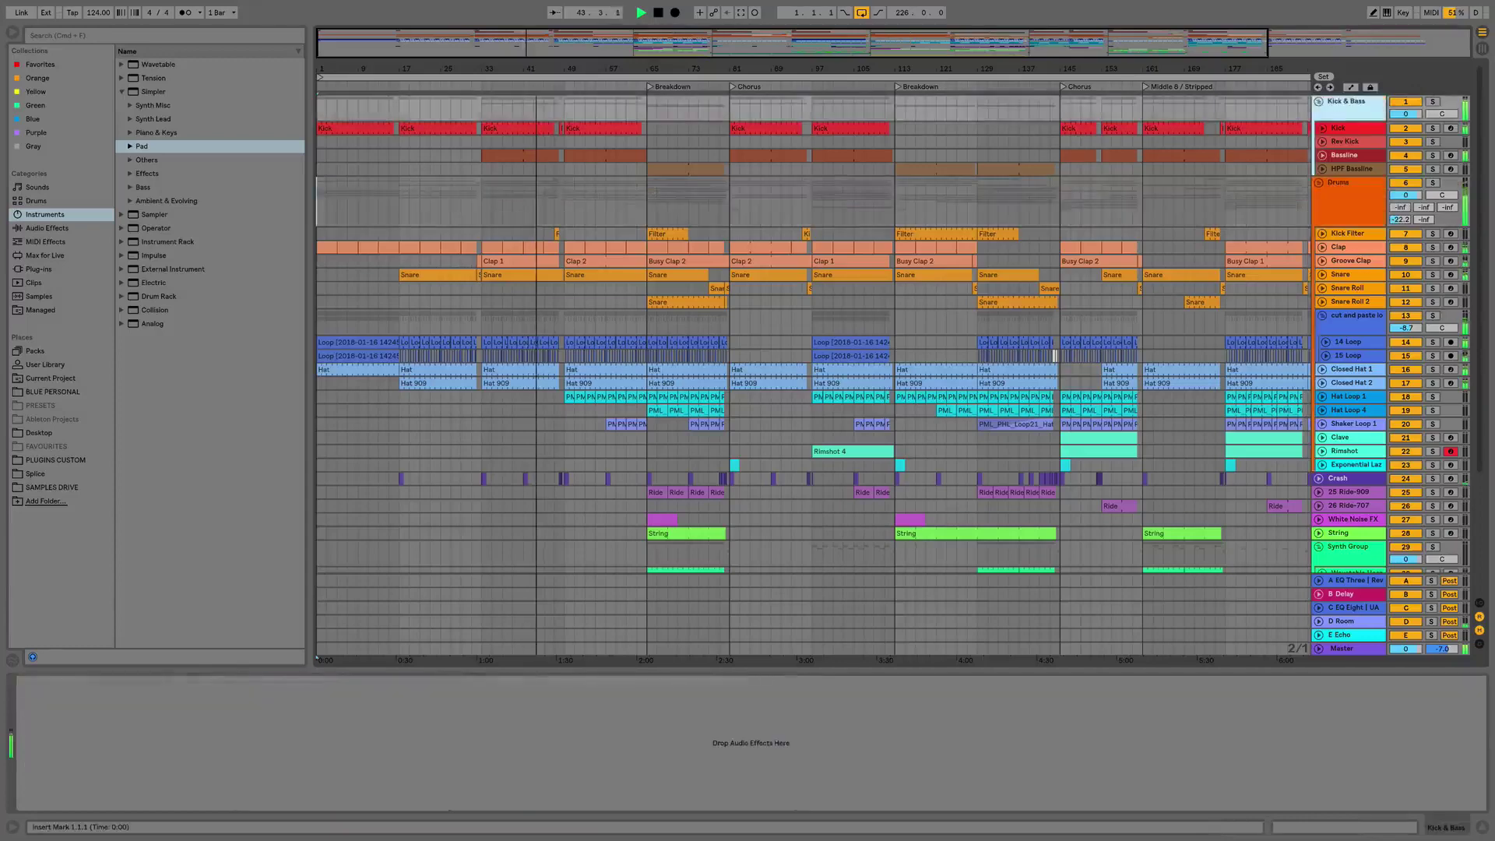
click(1349, 134)
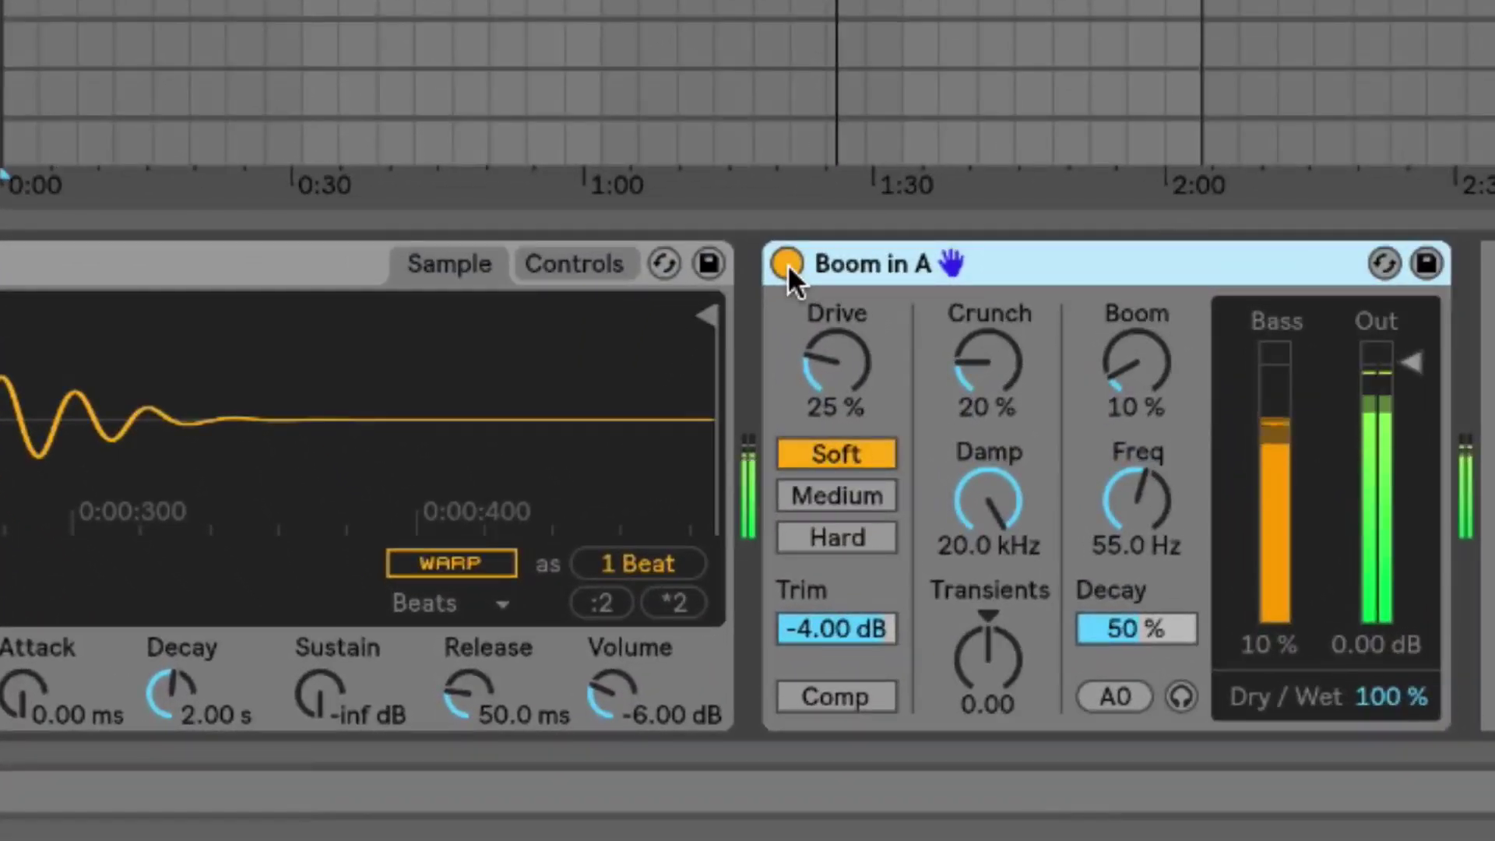
click(751, 321)
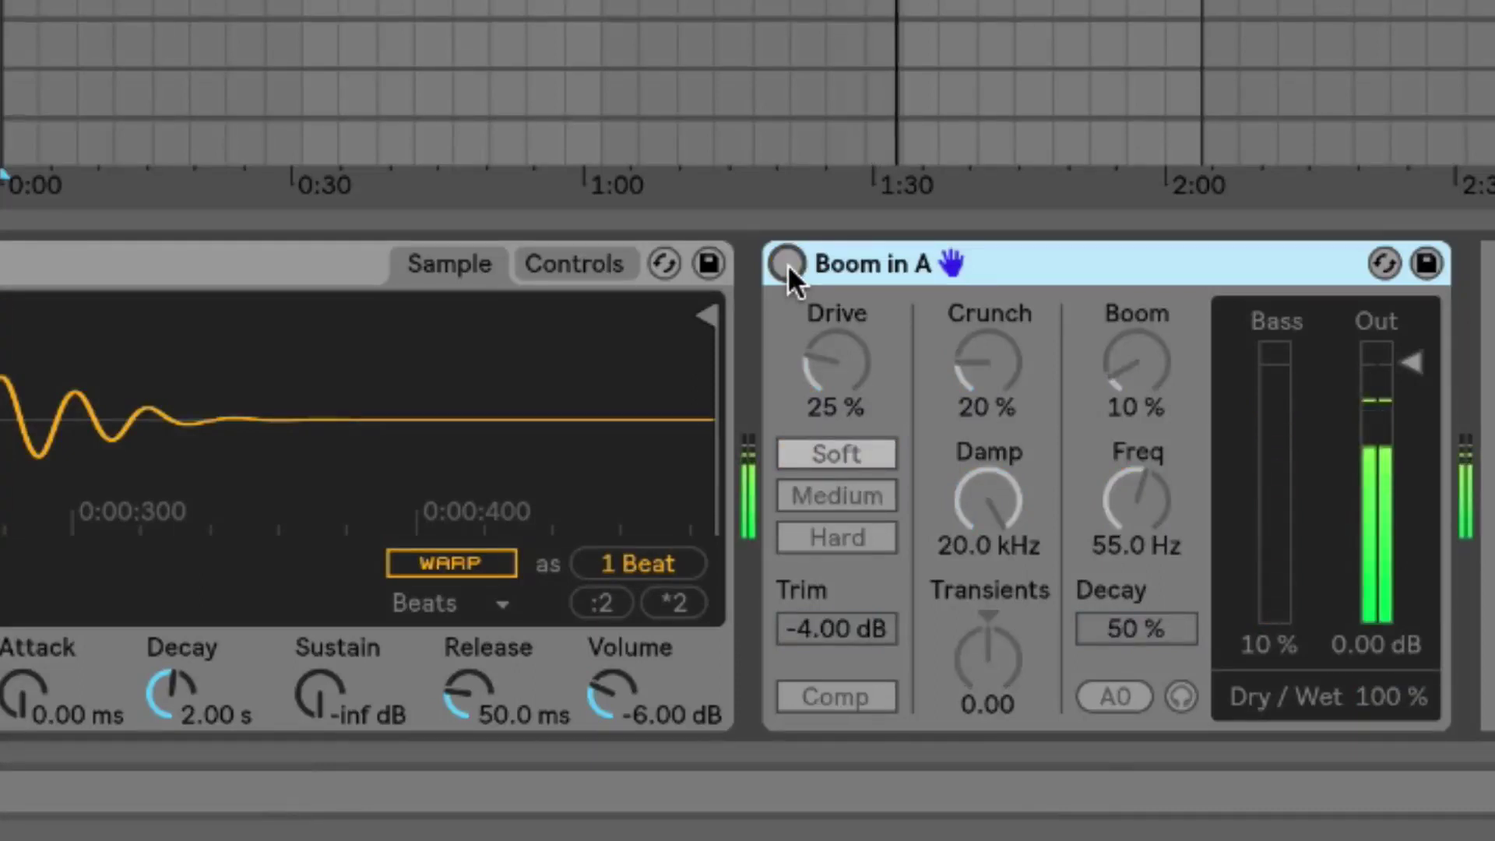
click(787, 264)
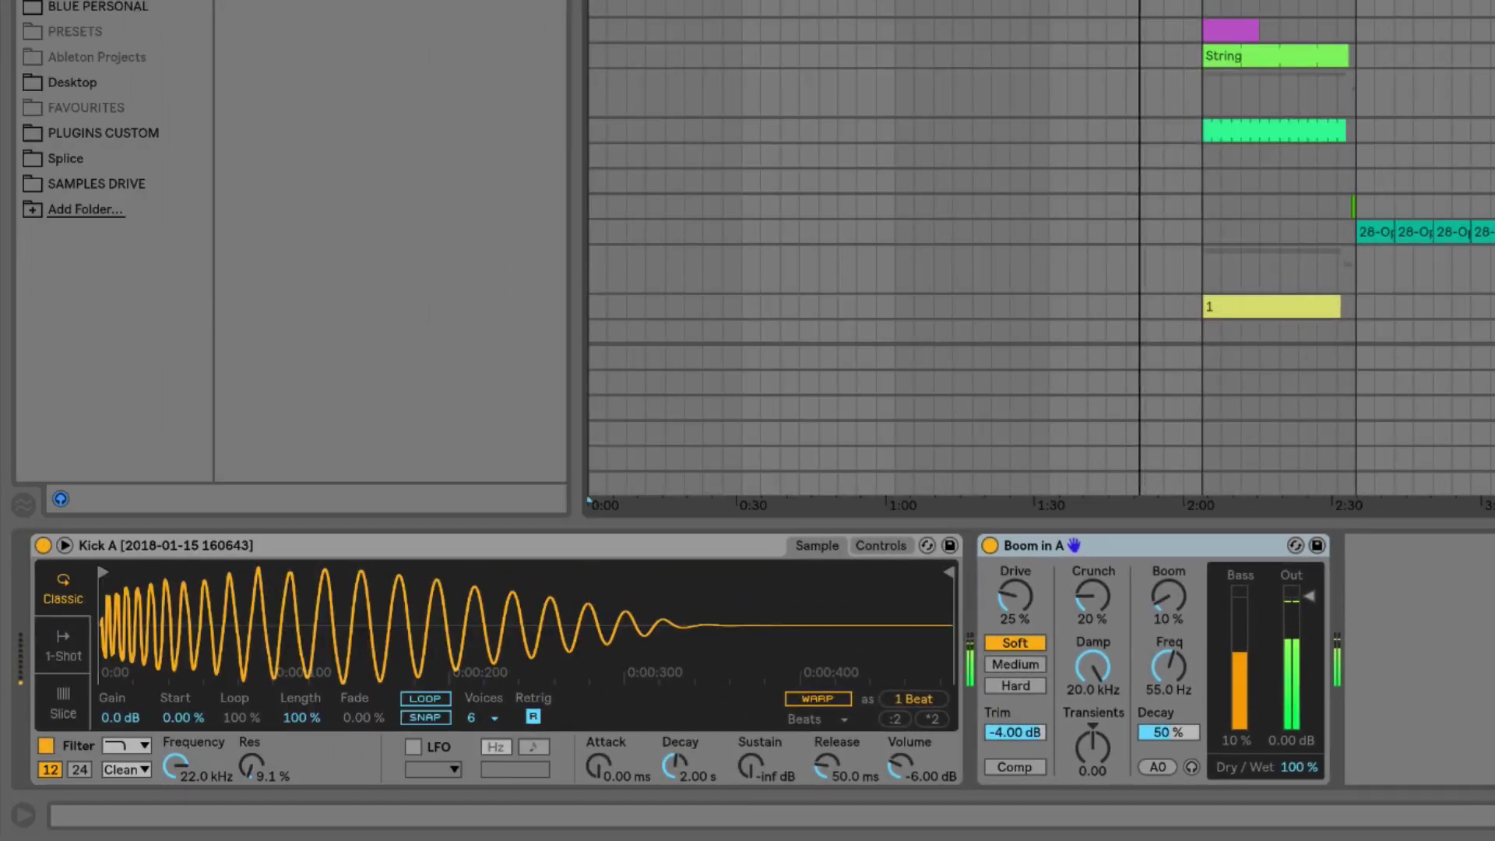
Step: Try the Distort and Fuzz modes of the Pedal on the Donk Mid Bass Melody track, and return it to OD
click(1432, 173)
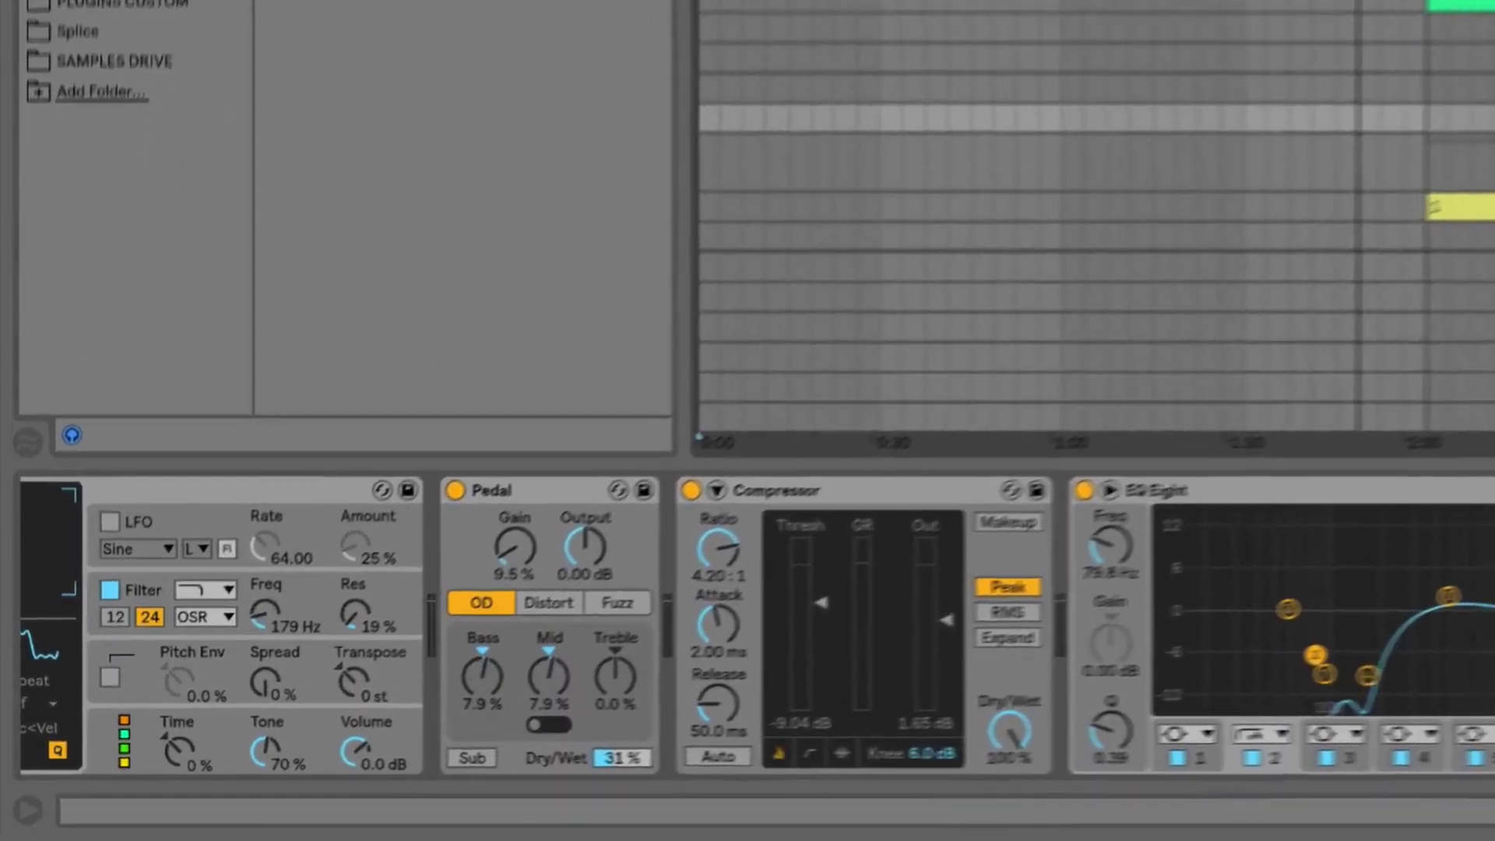
scroll(433, 567, left, 5)
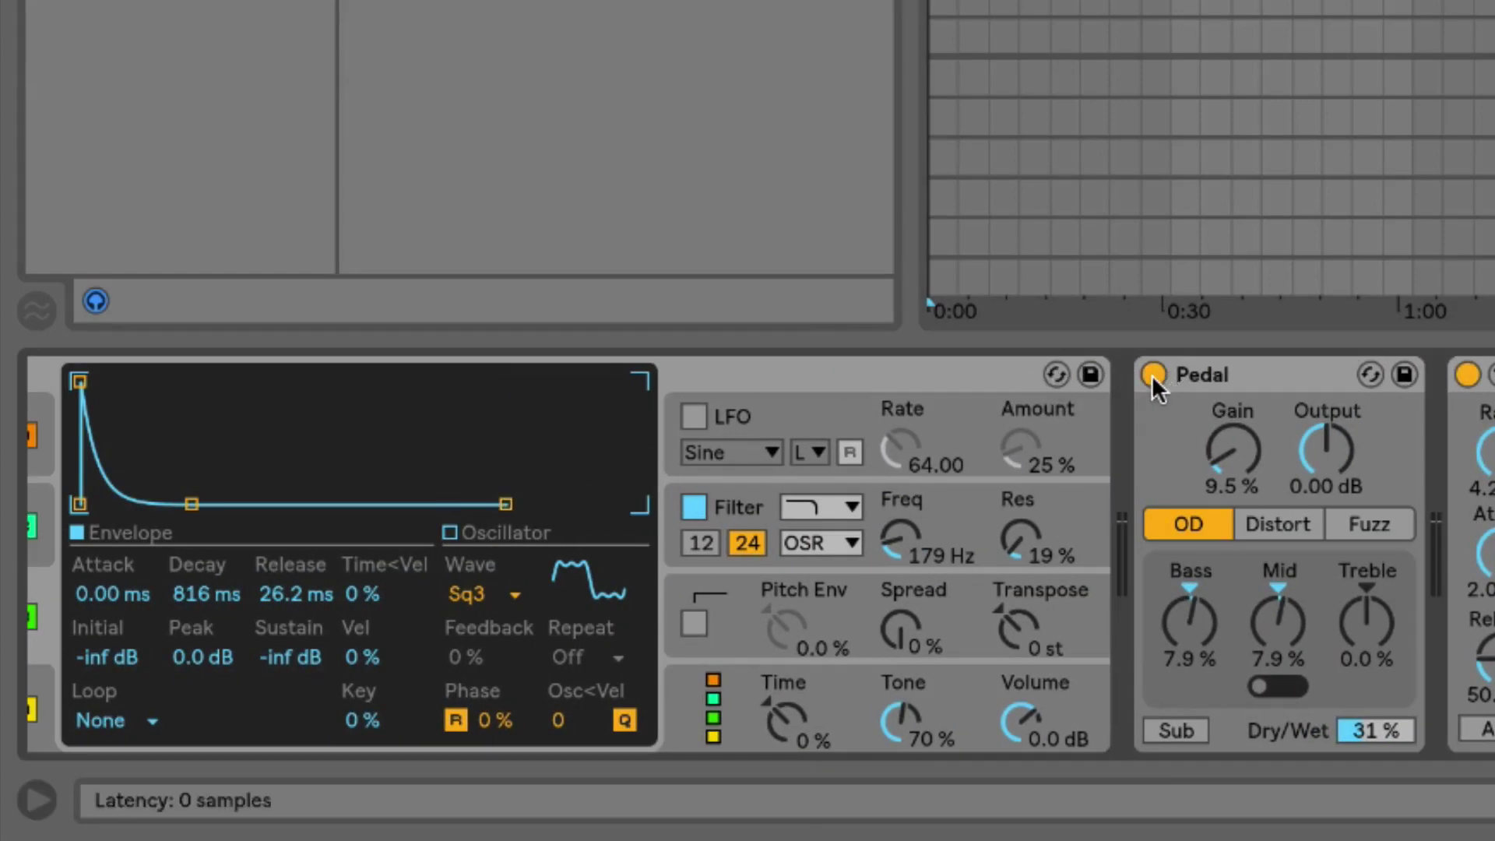
click(1274, 537)
click(1381, 527)
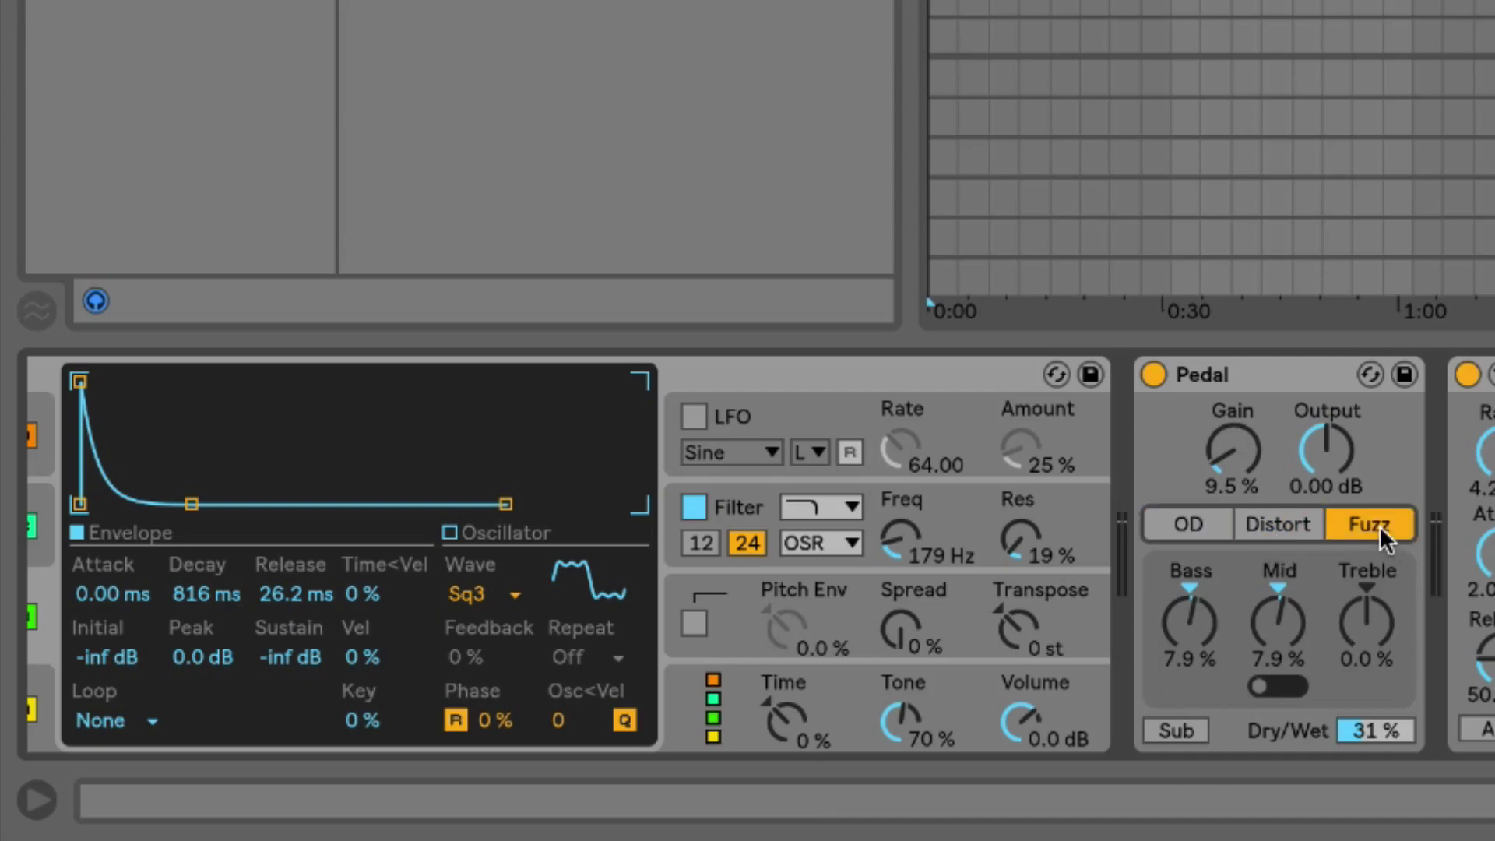
click(1281, 523)
click(1175, 523)
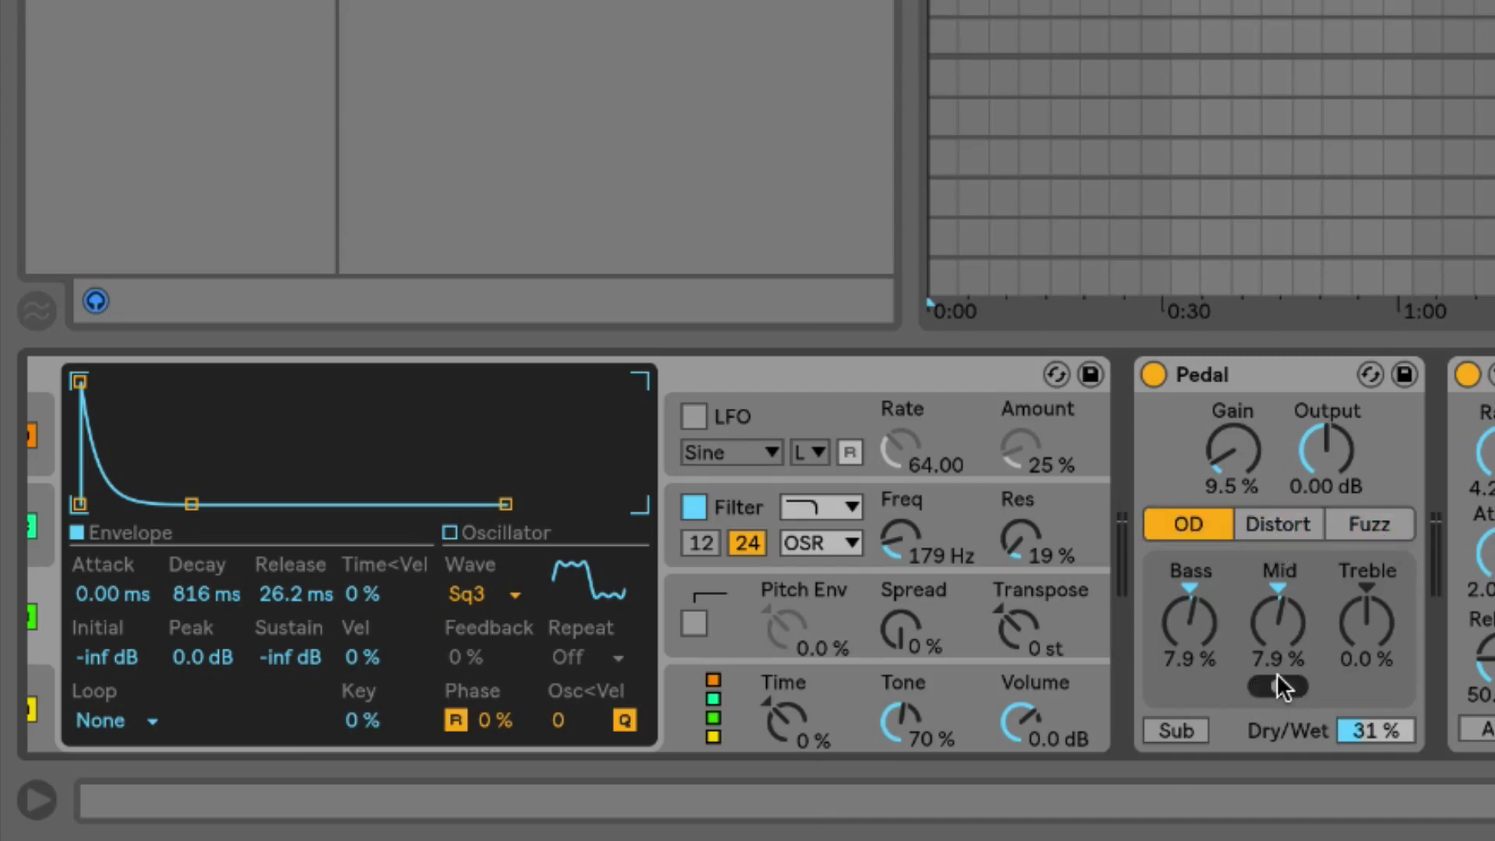
Step: Switch the Pedal's Sub option on and off, and bypass and re-enable the Pedal to compare the sound
click(1172, 732)
click(1163, 731)
click(1153, 369)
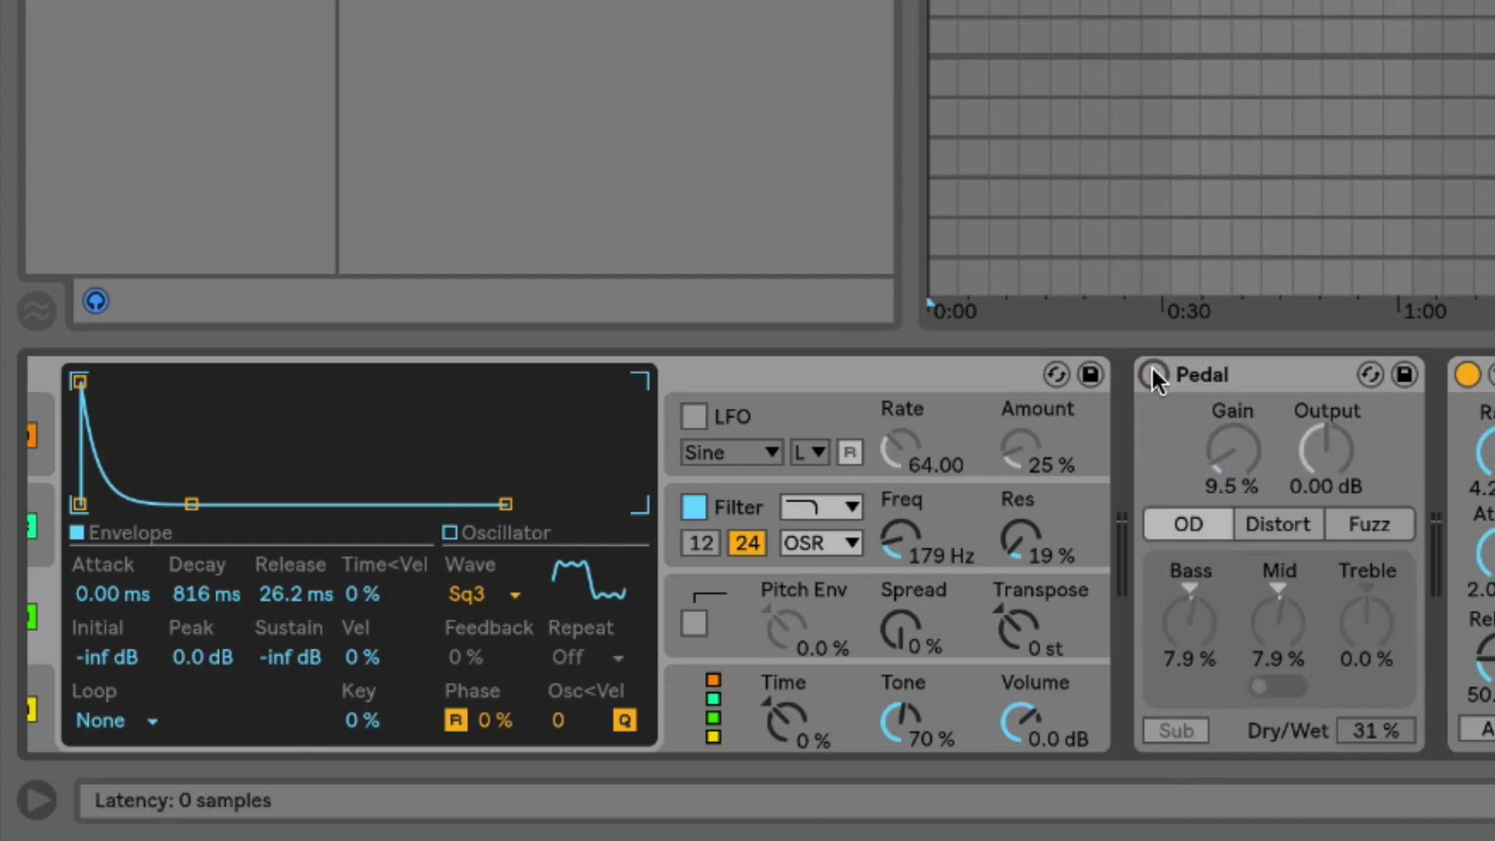
click(1151, 367)
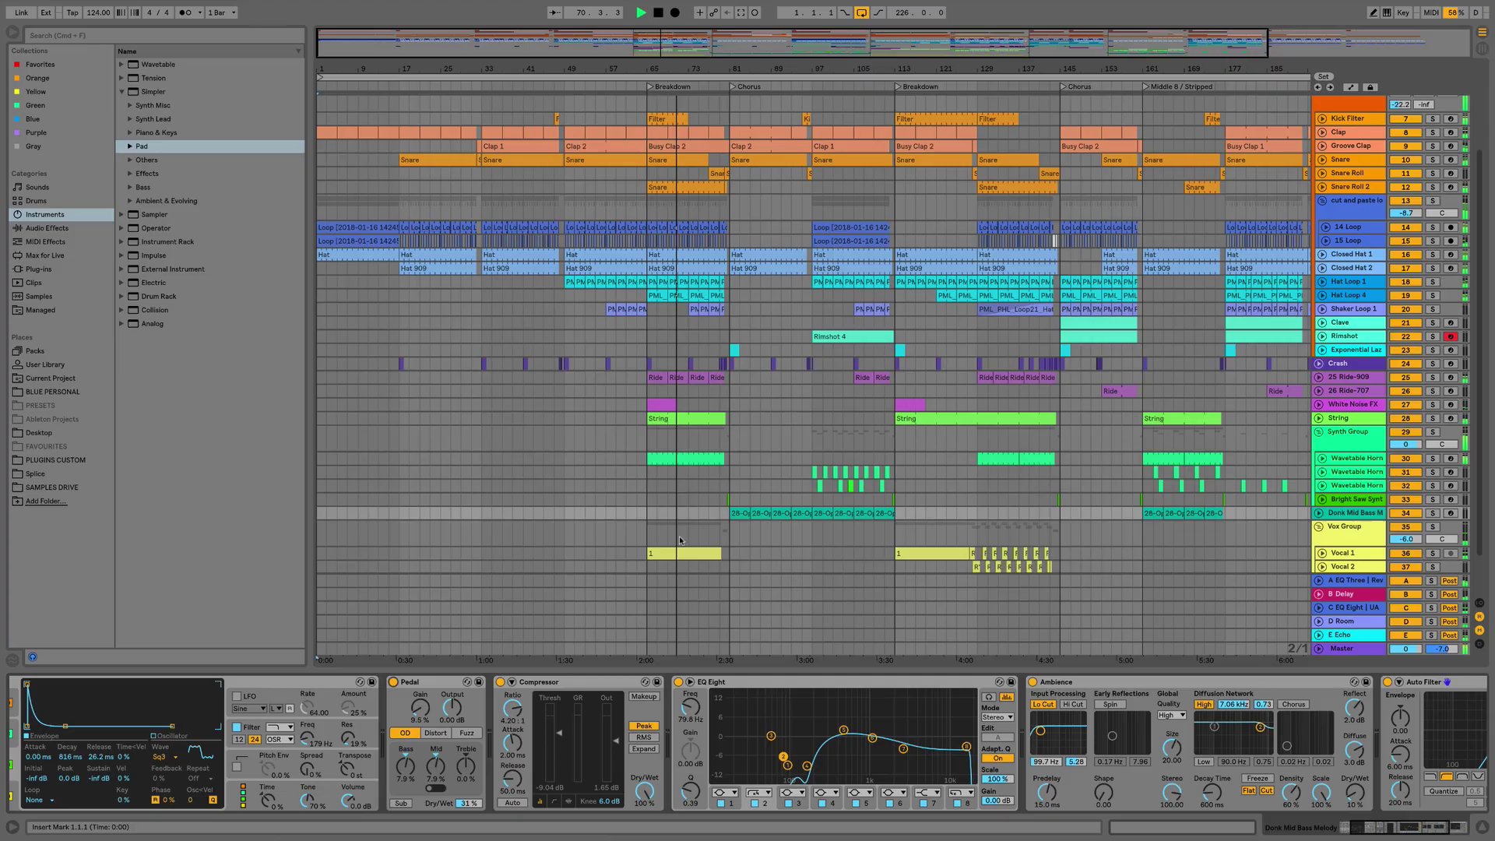
Step: Display the device chain of the Bassline track
scroll(694, 535, up, 3)
click(693, 536)
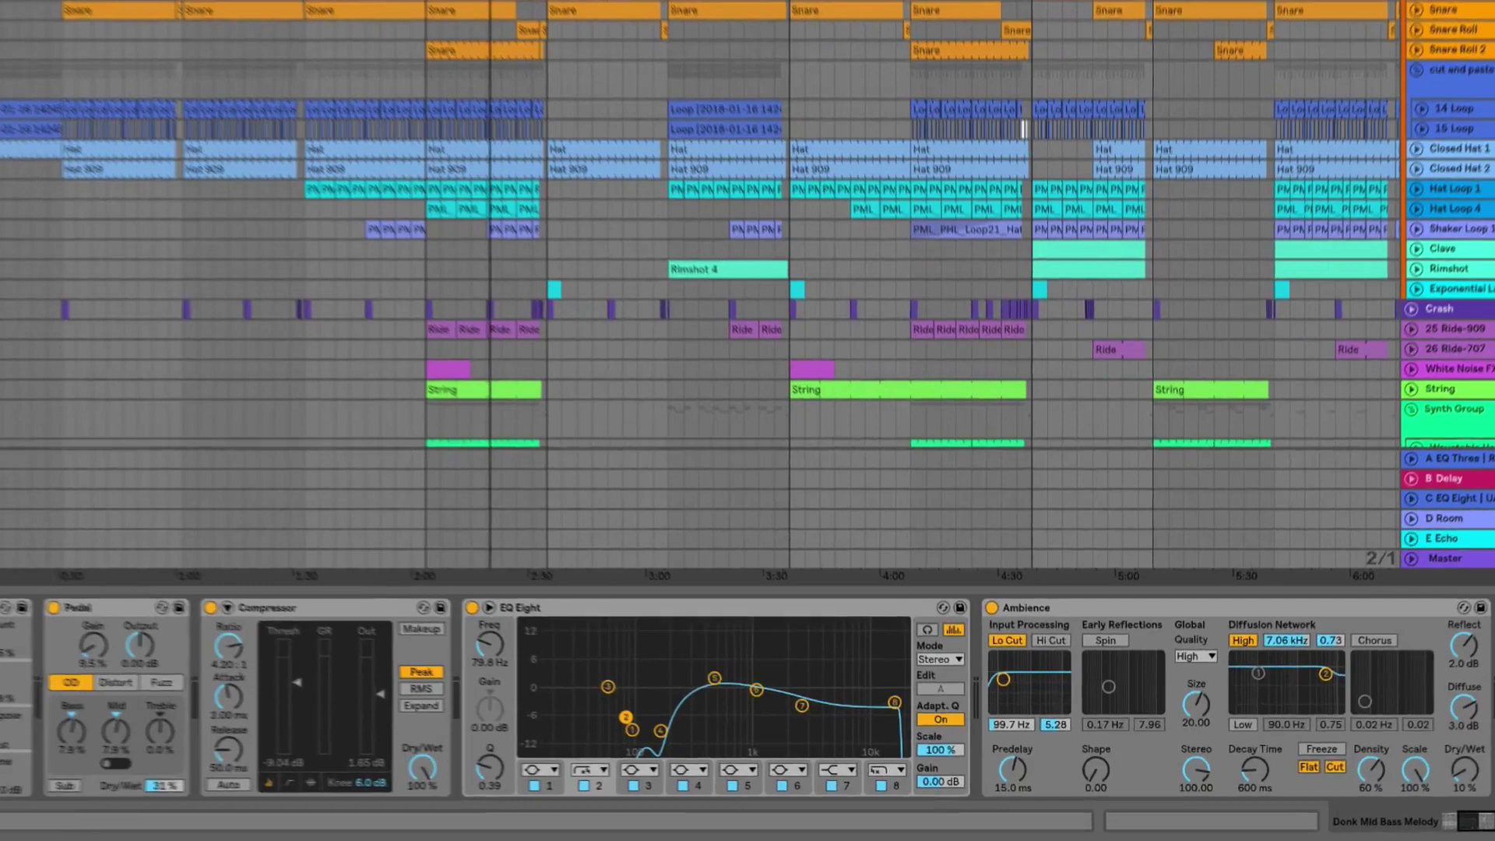
click(1355, 155)
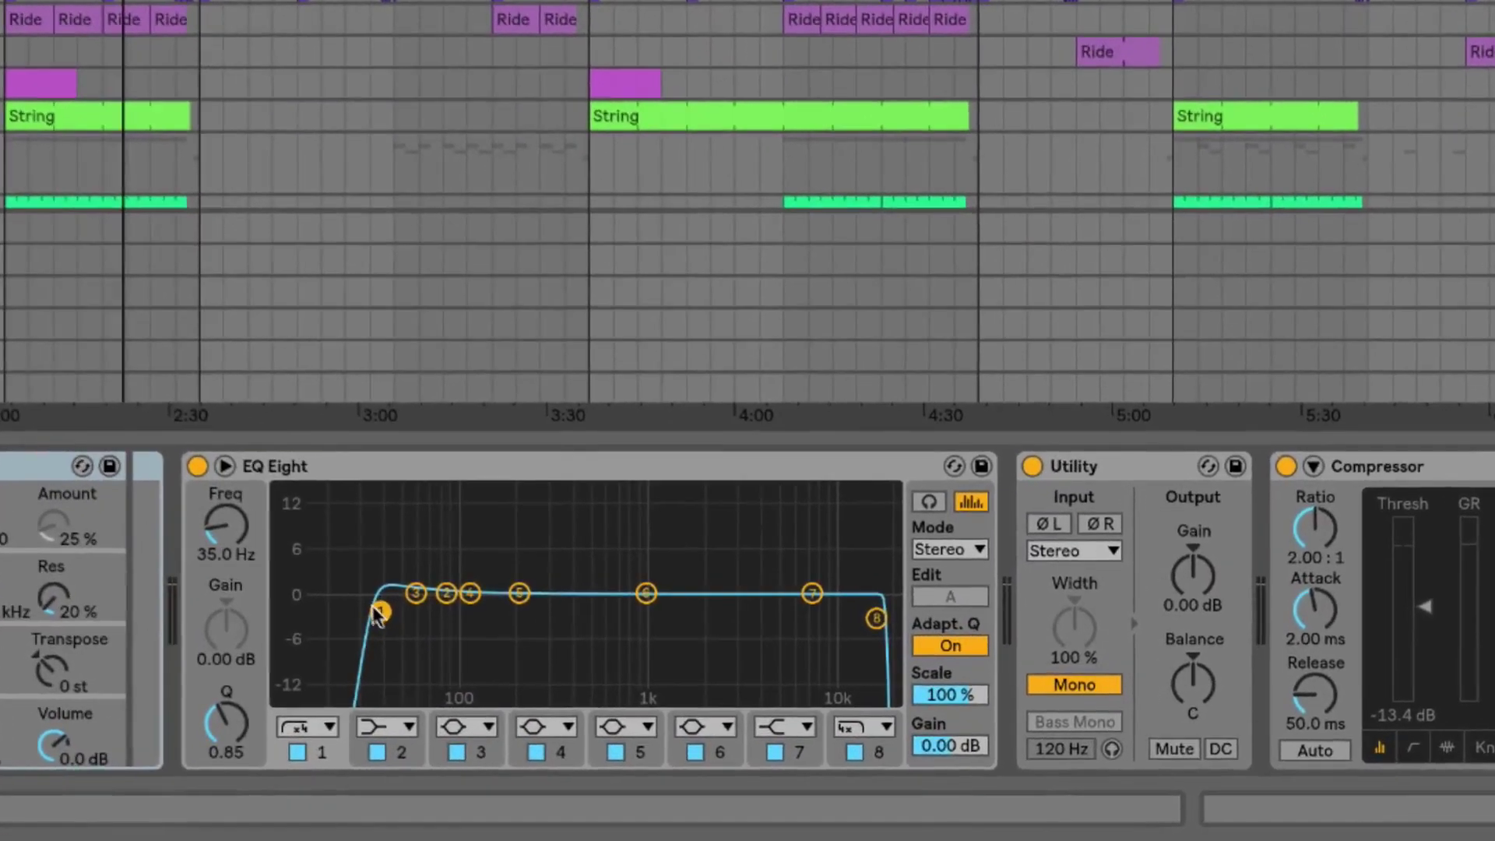
Step: Select band 1 of the Bassline track's EQ Eight, then fold and unfold the Drums group track
click(379, 612)
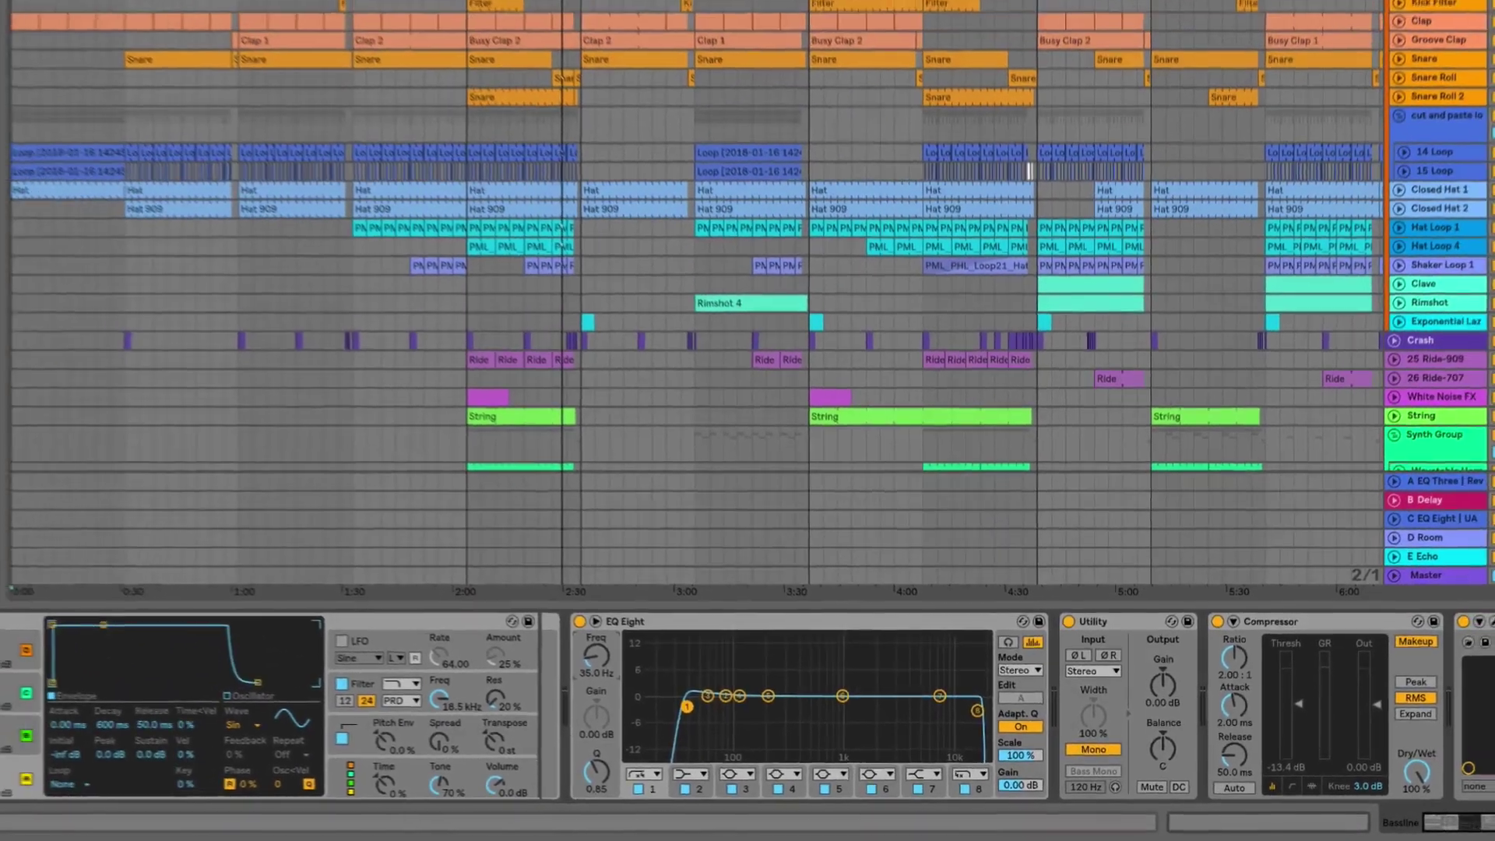
click(1394, 28)
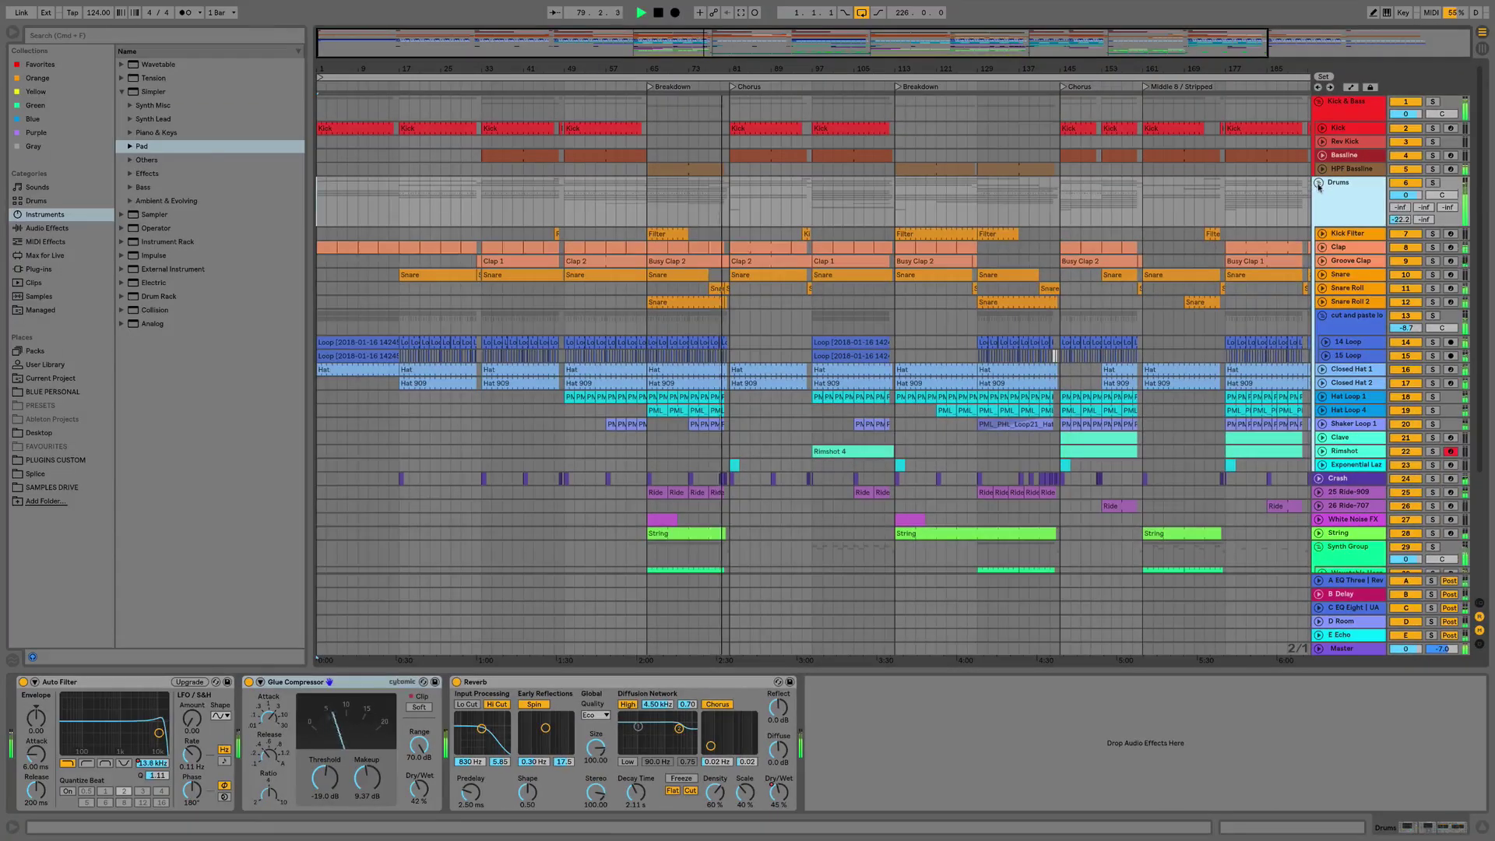
click(1318, 184)
click(1318, 184)
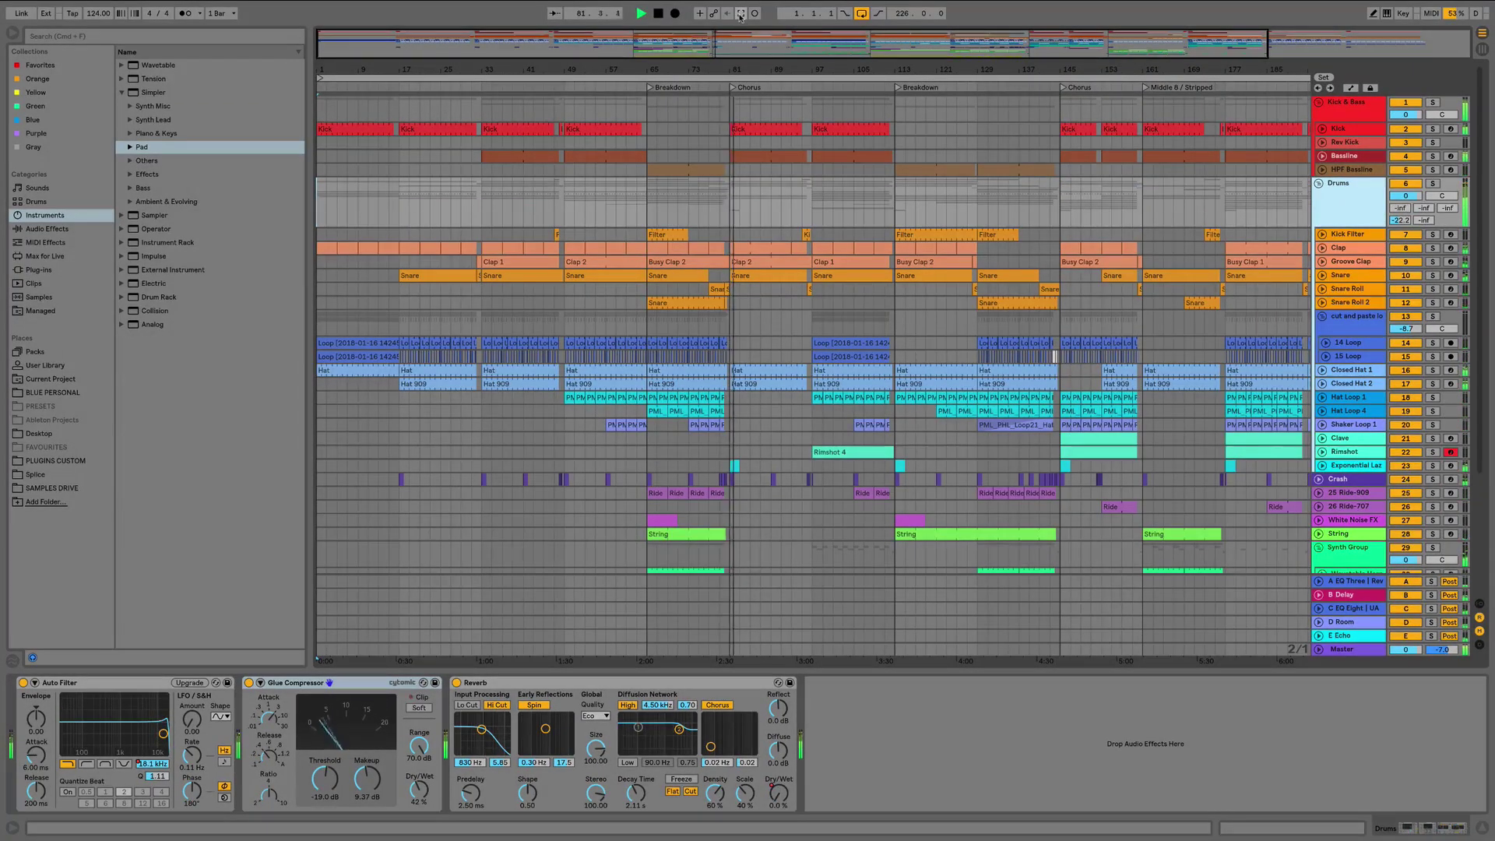
Step: Capture the notes just played on the armed Rimshot track as a MIDI clip and open it for editing
click(769, 241)
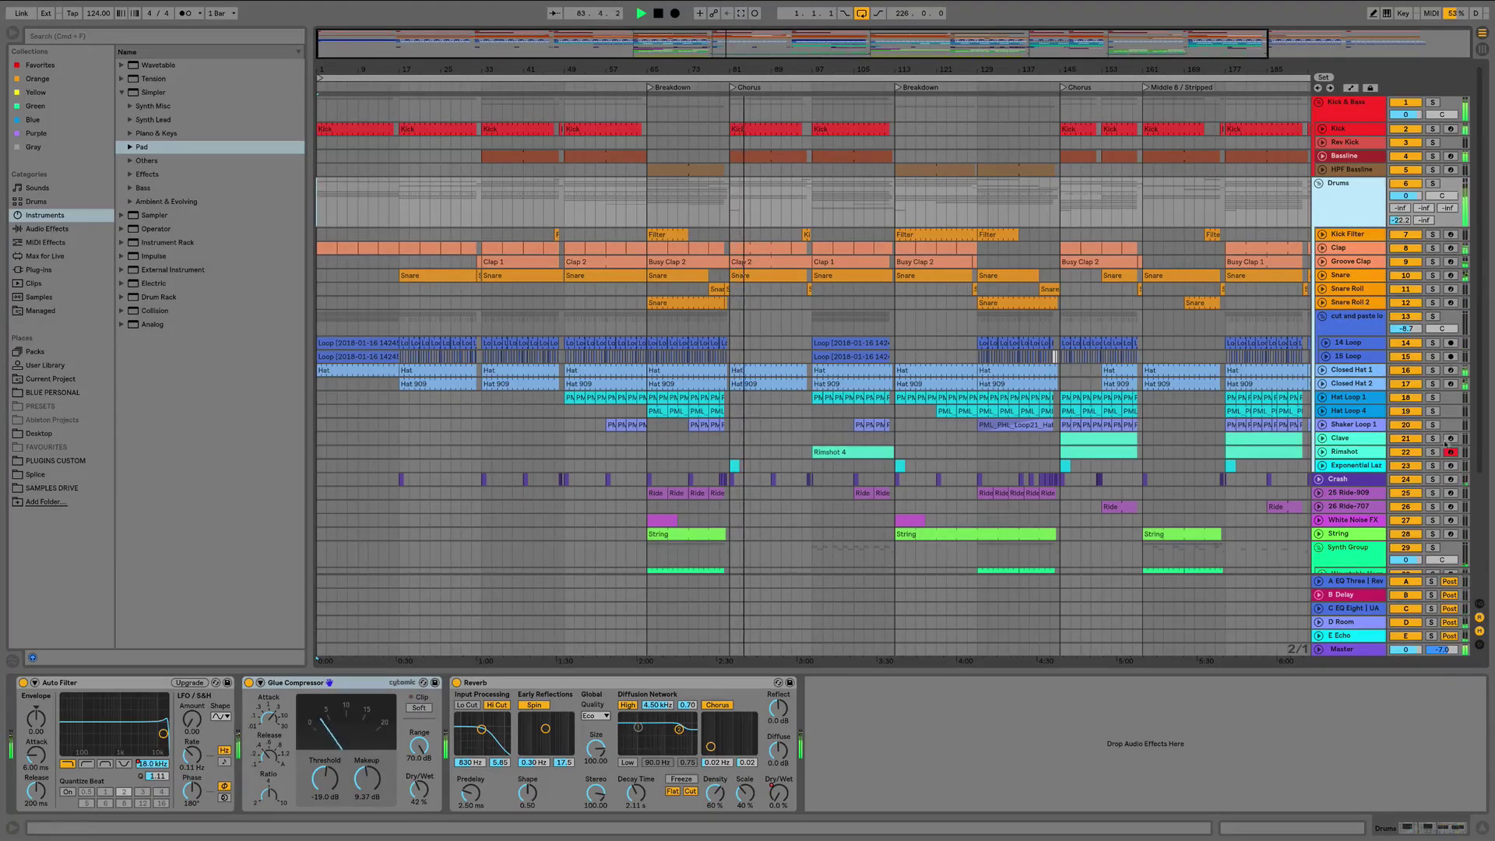
click(740, 13)
double_click(754, 451)
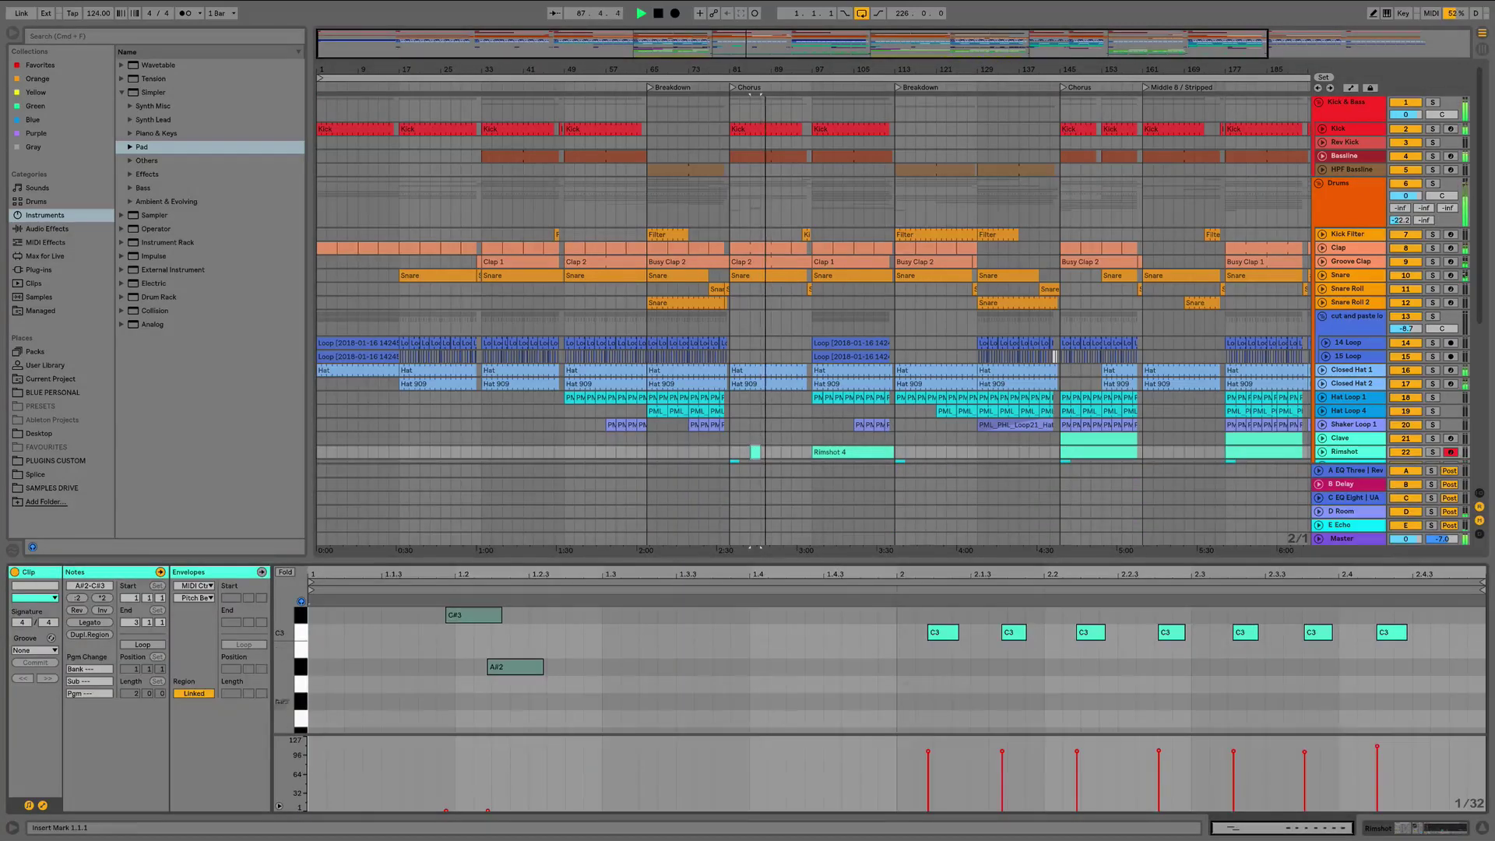
Step: Select the row of C3 notes in the captured Rimshot clip and delete them
click(938, 684)
drag(938, 683, 1410, 595)
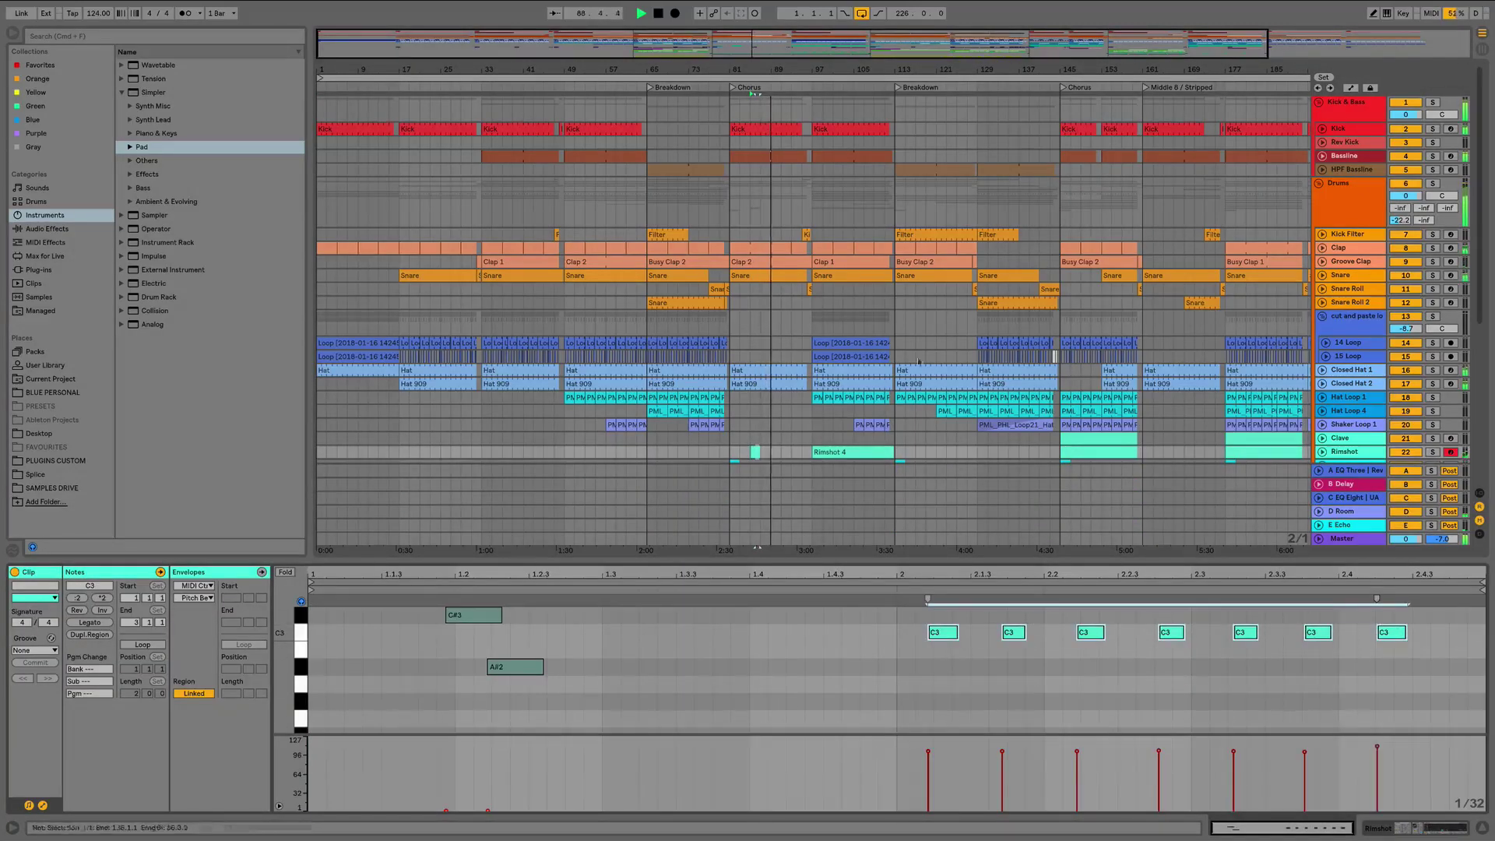
key(Delete)
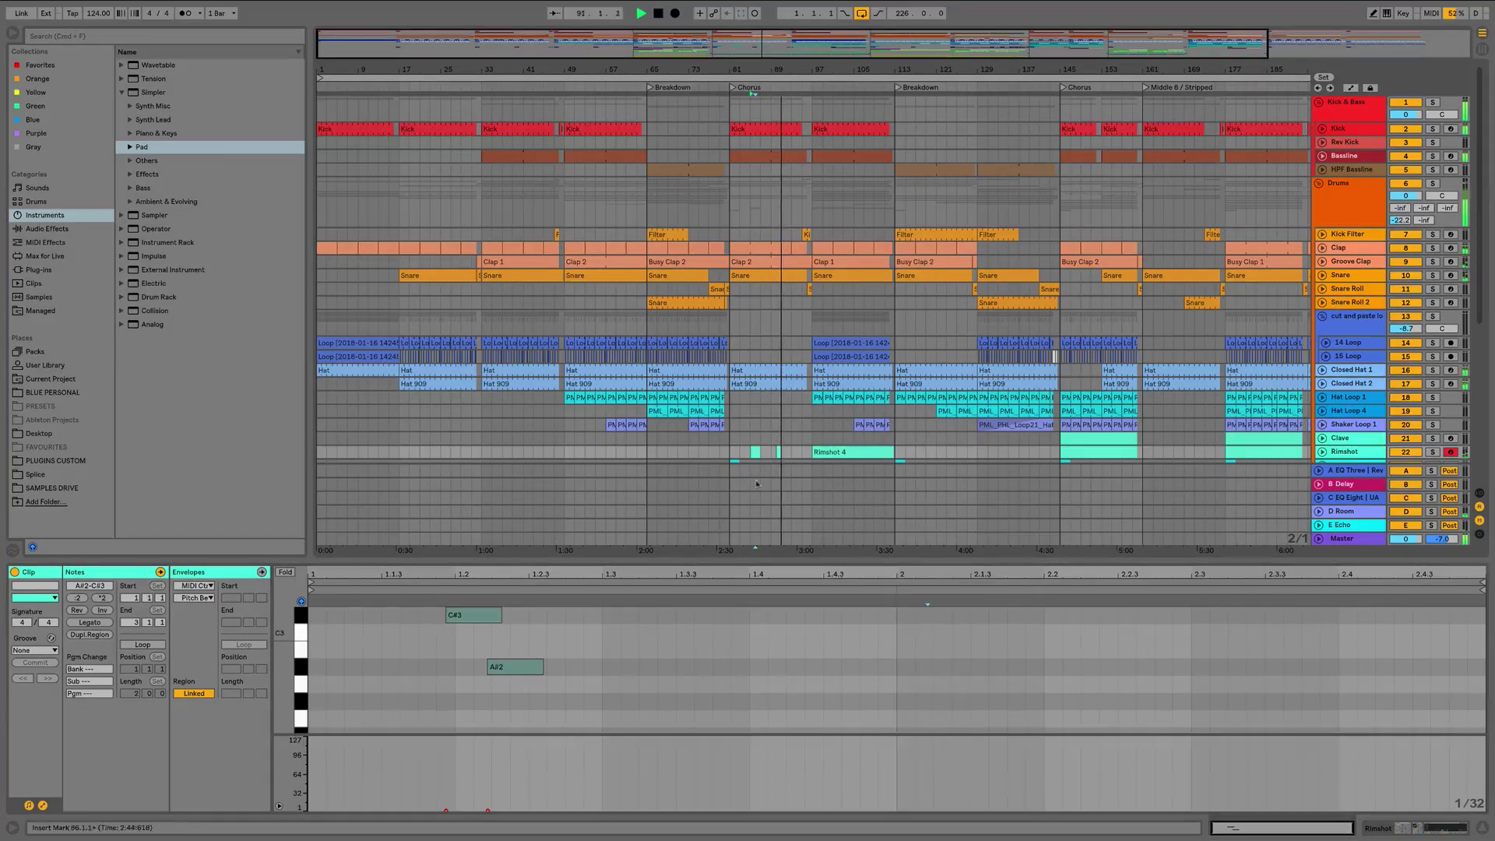
Step: Select bars 89 to 91 across the Rimshot and Exponential Layer tracks and display the device chain again
drag(769, 455, 783, 451)
key(shift+Tab)
scroll(801, 451, down, 3)
scroll(801, 451, right, 2)
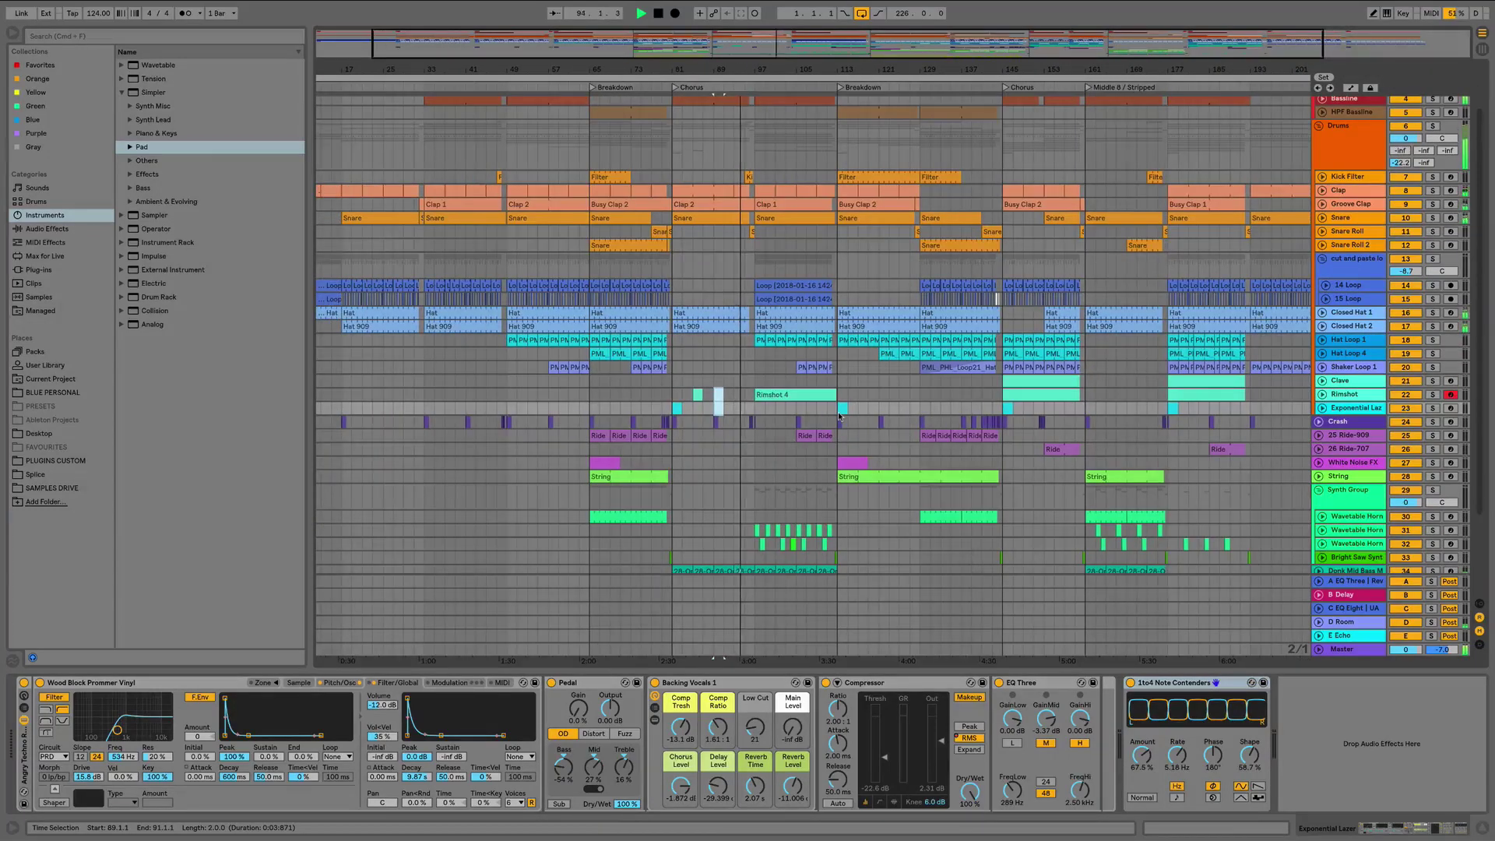
scroll(839, 415, up, 2)
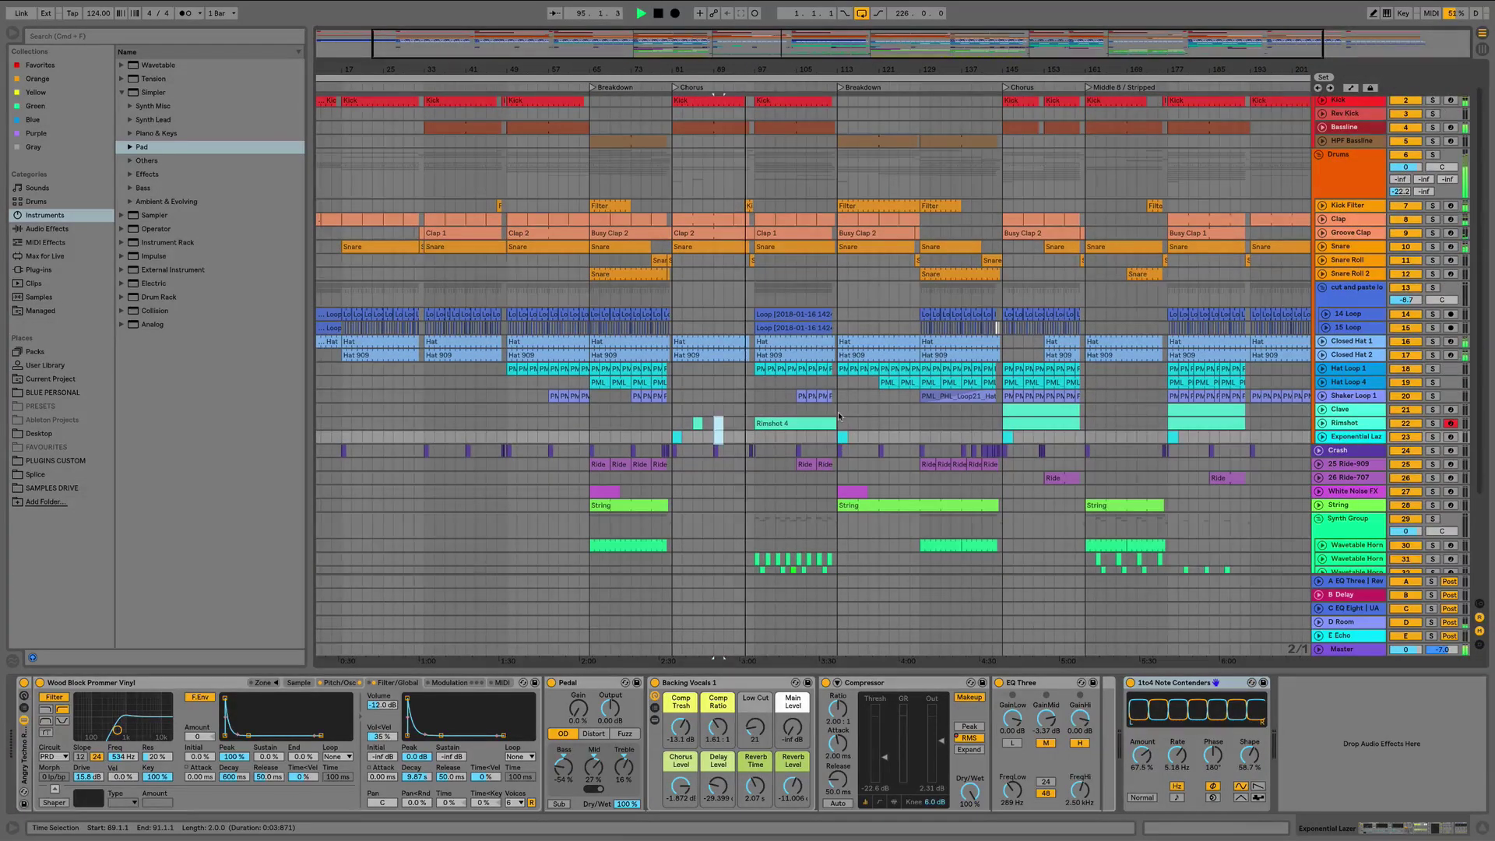
Step: Select the tracks from Kick Filter to Snare Roll 2 and unfold them together
click(1337, 207)
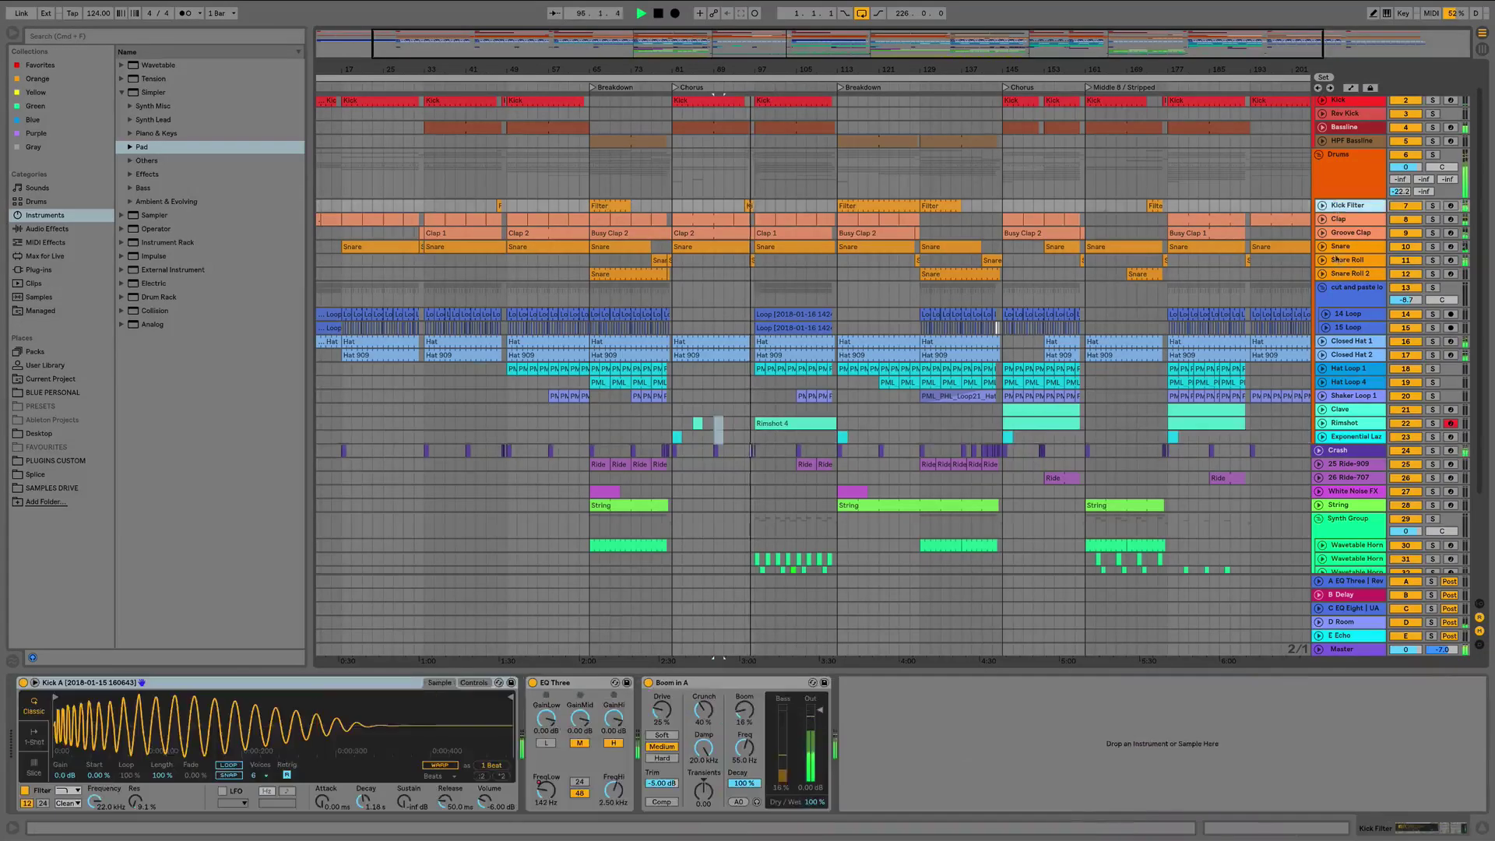
click(1338, 274)
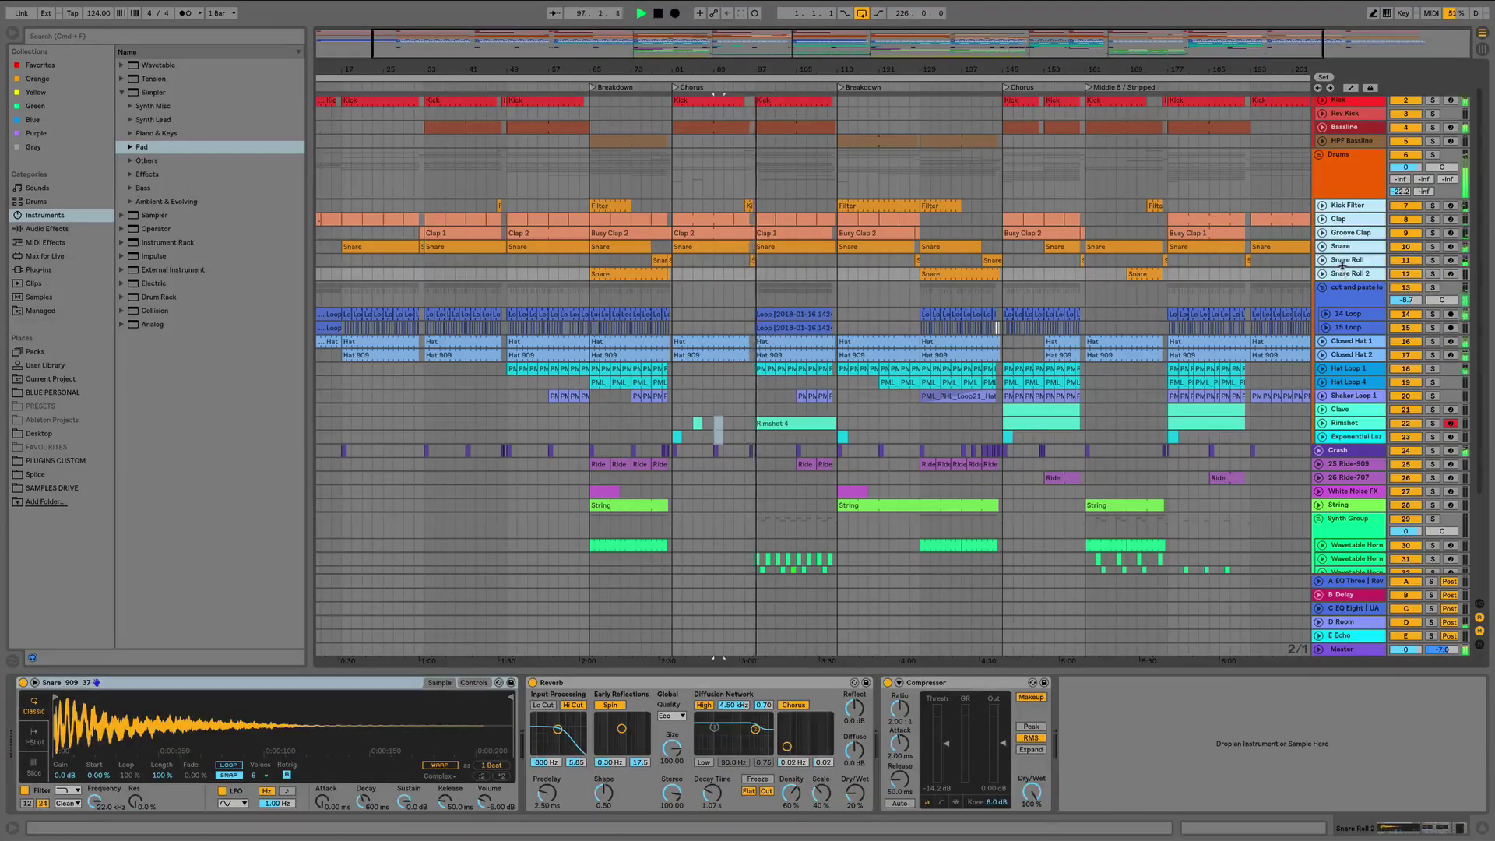
drag(1342, 265, 1342, 325)
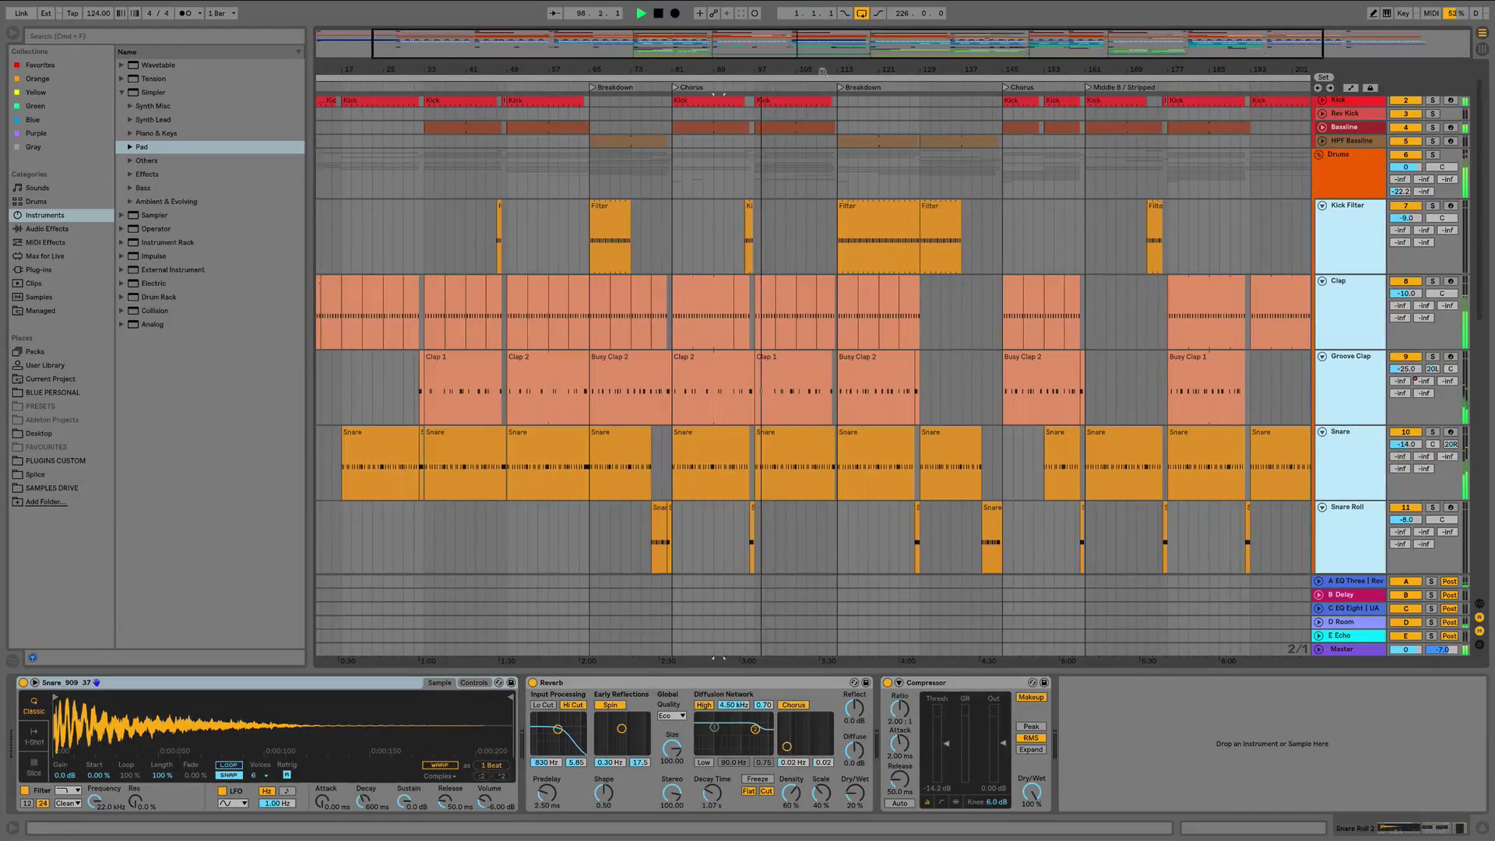
Step: Select the first Filter clip of the Breakdown on the Kick Filter track and zoom the arrangement to it
click(867, 246)
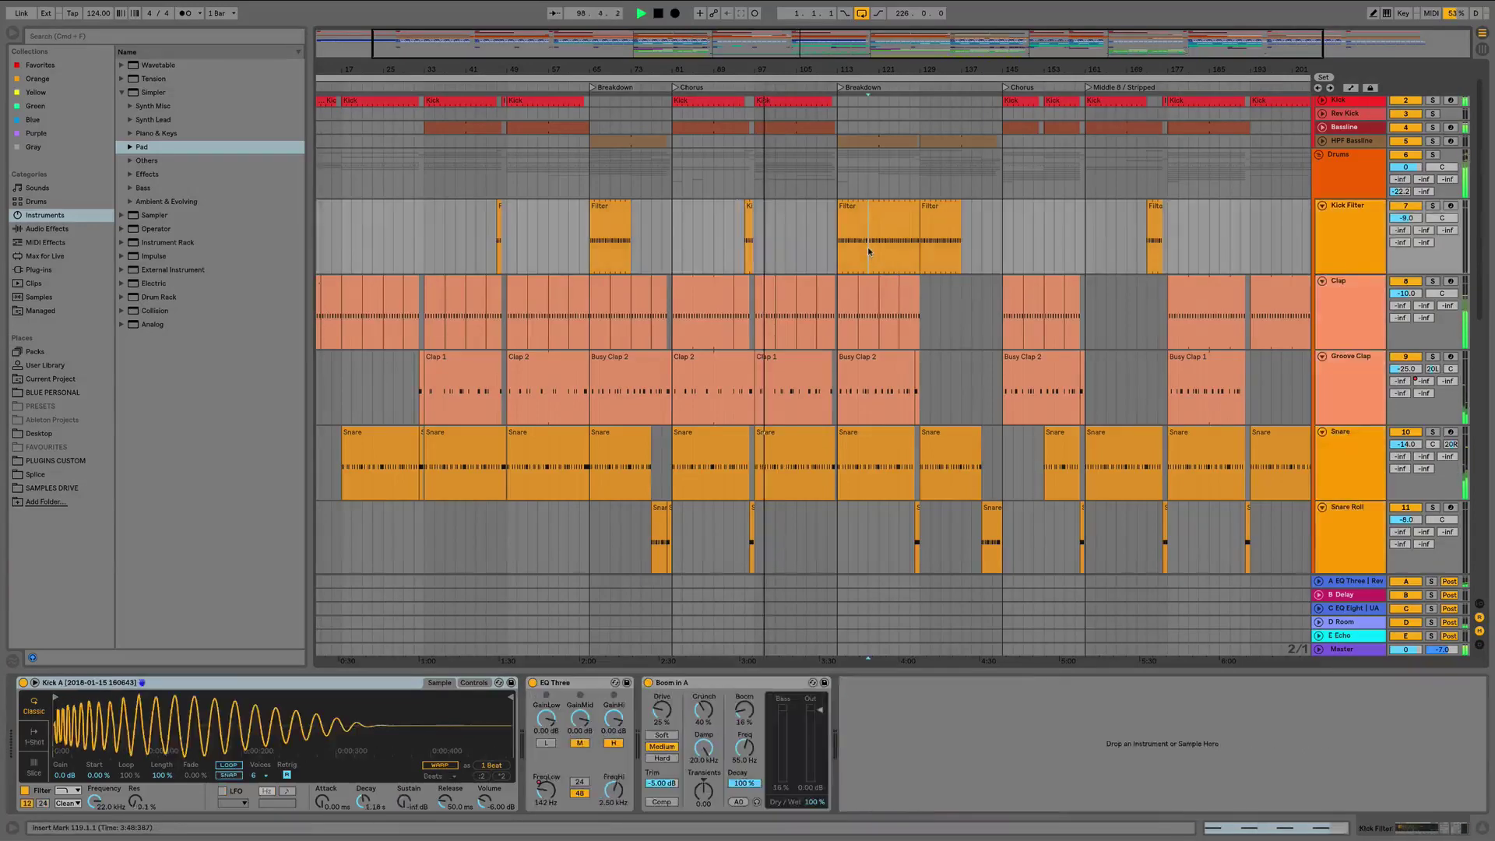
click(853, 209)
key(z)
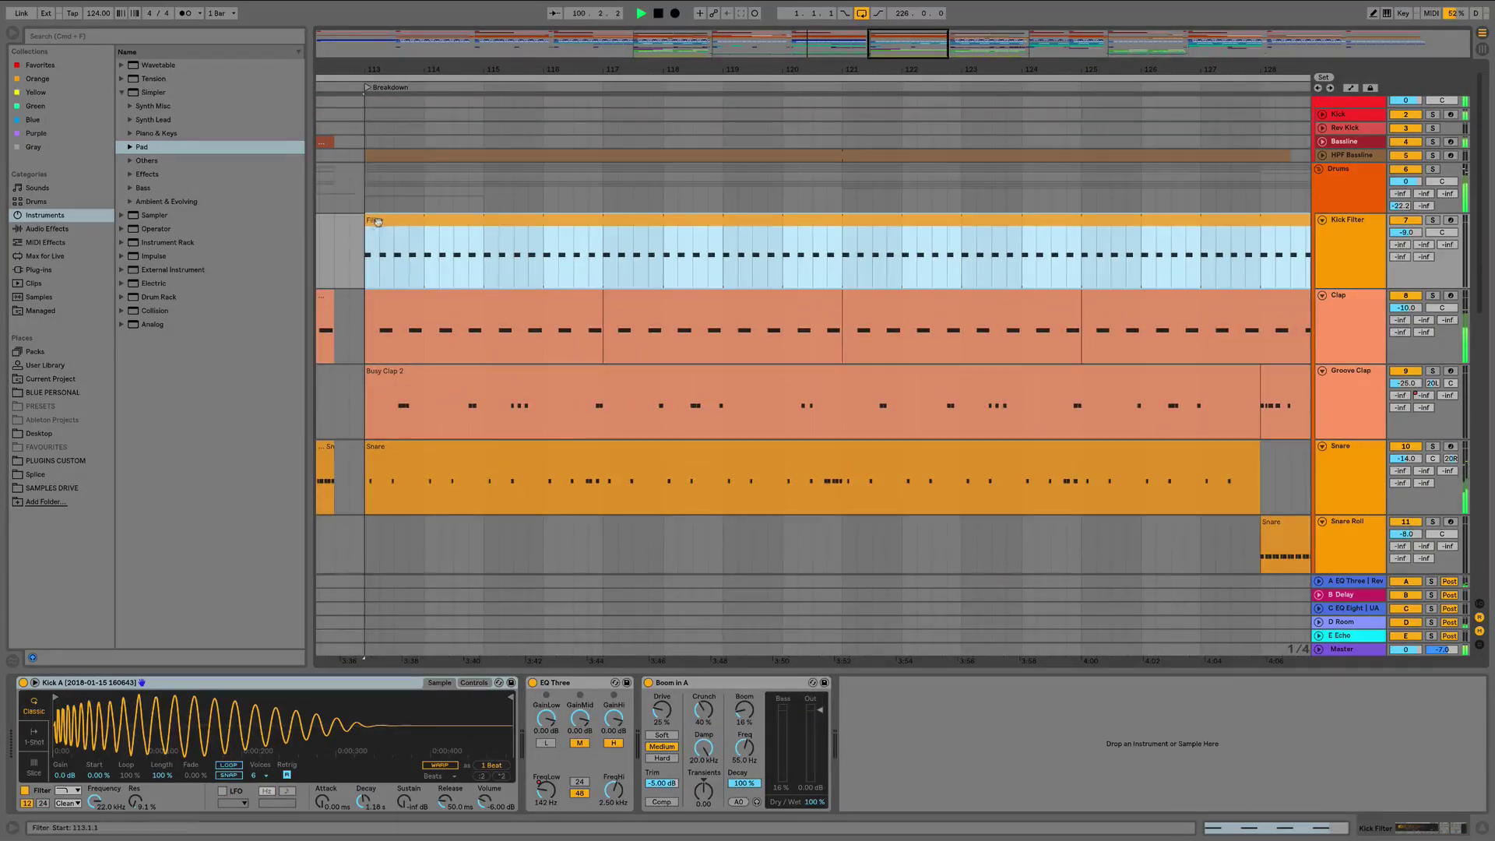
scroll(413, 235, left, 5)
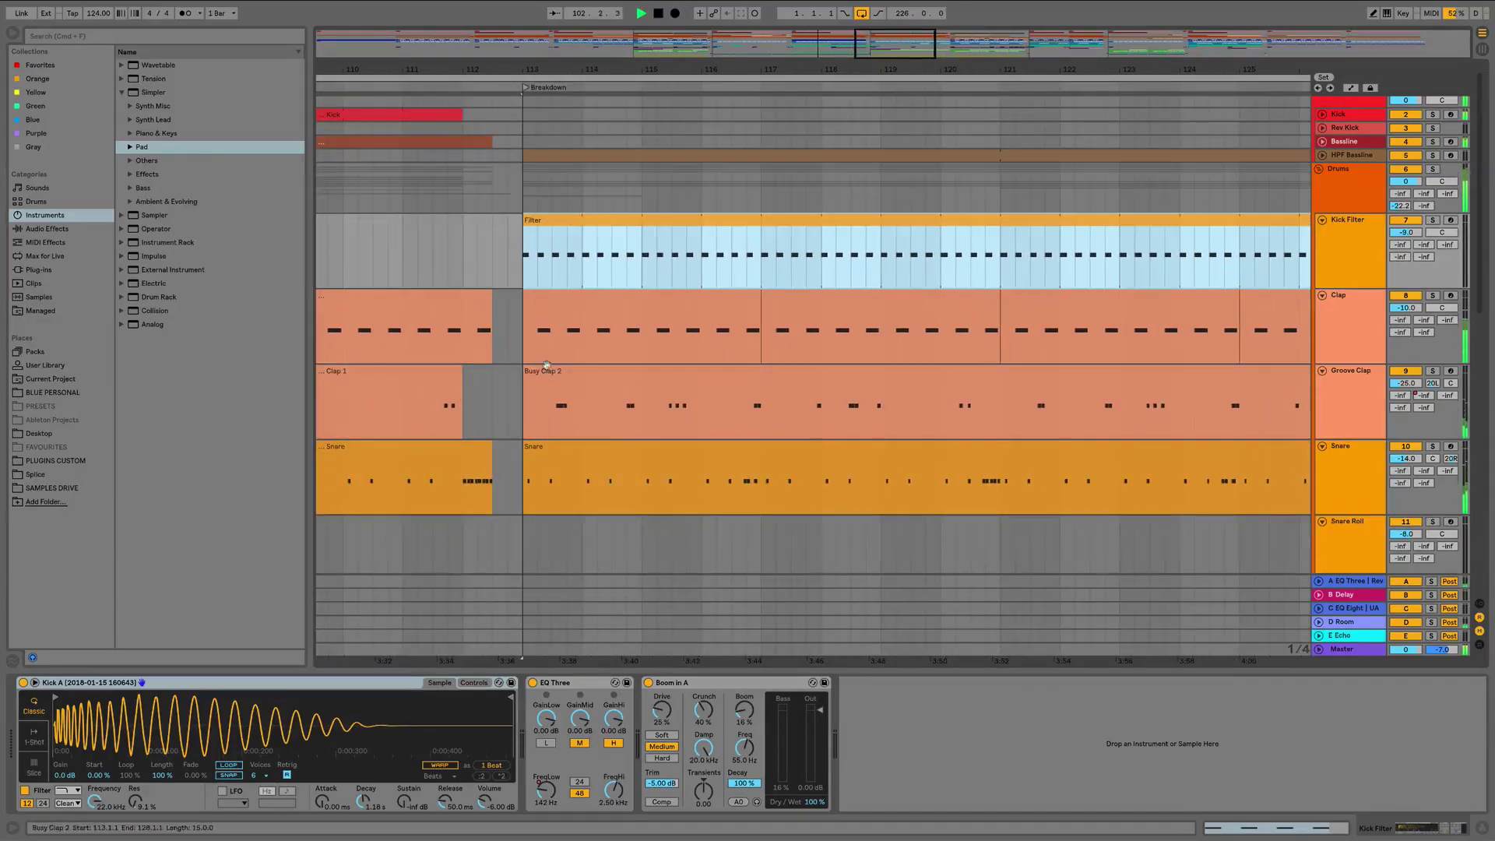
Step: Show automation on the arrangement tracks and hide the browser to widen the view around the Breakdown
scroll(548, 366, down, 5)
key(a)
scroll(583, 246, up, 3)
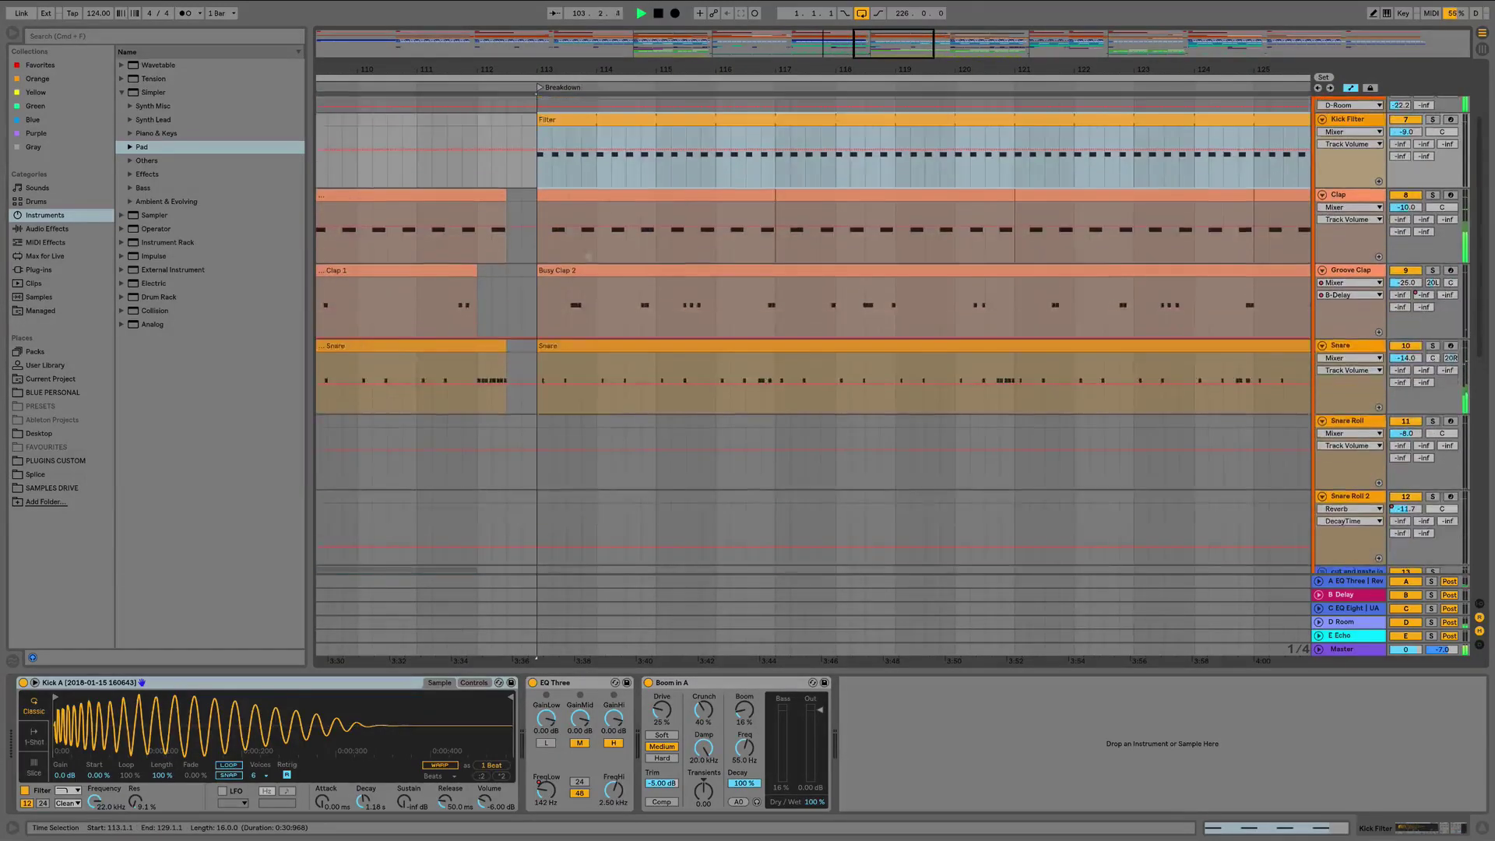
click(12, 32)
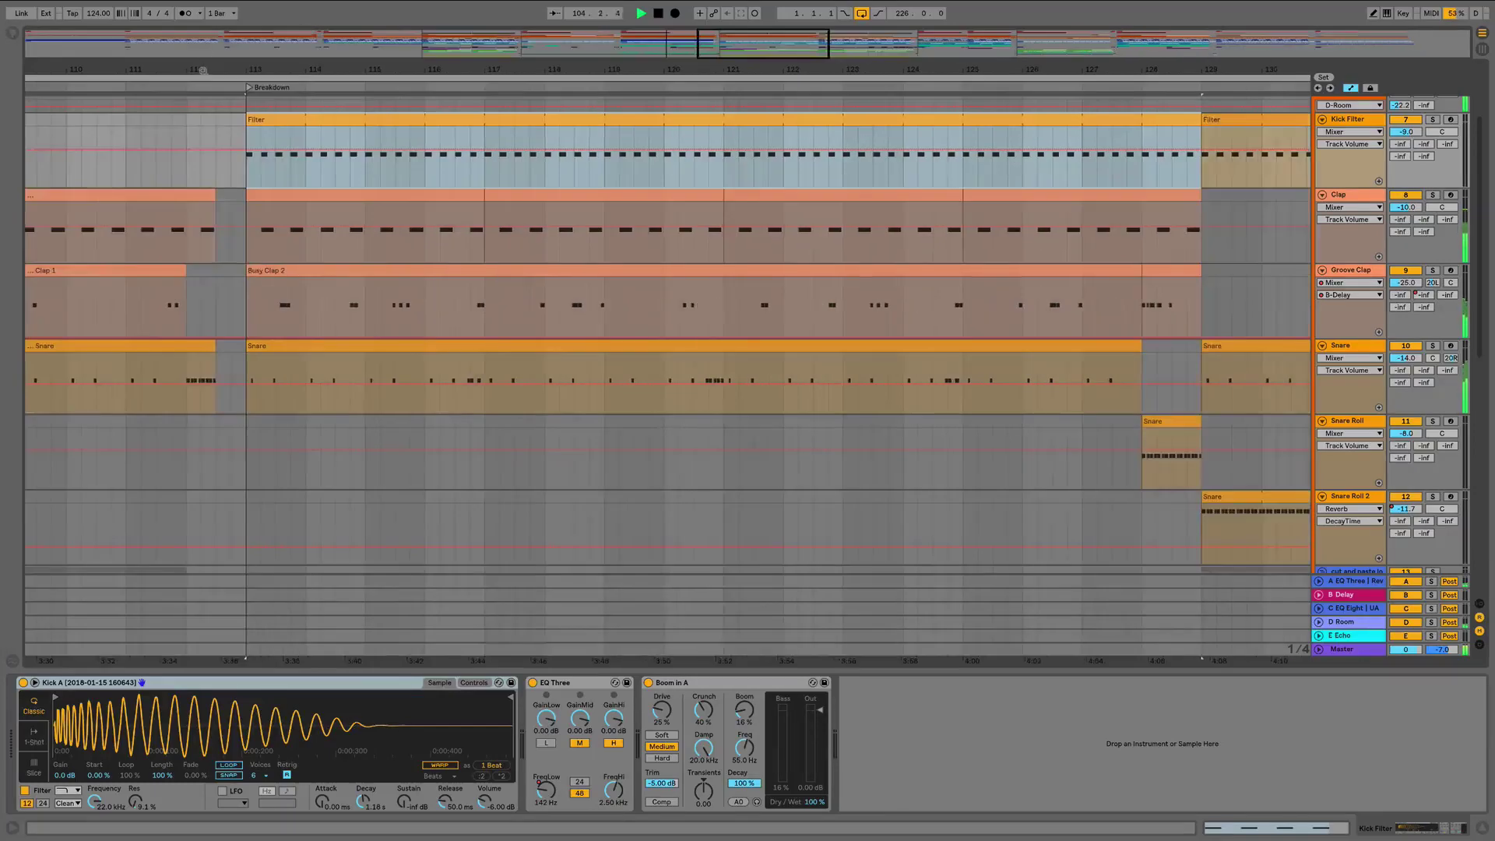
drag(204, 68, 497, 31)
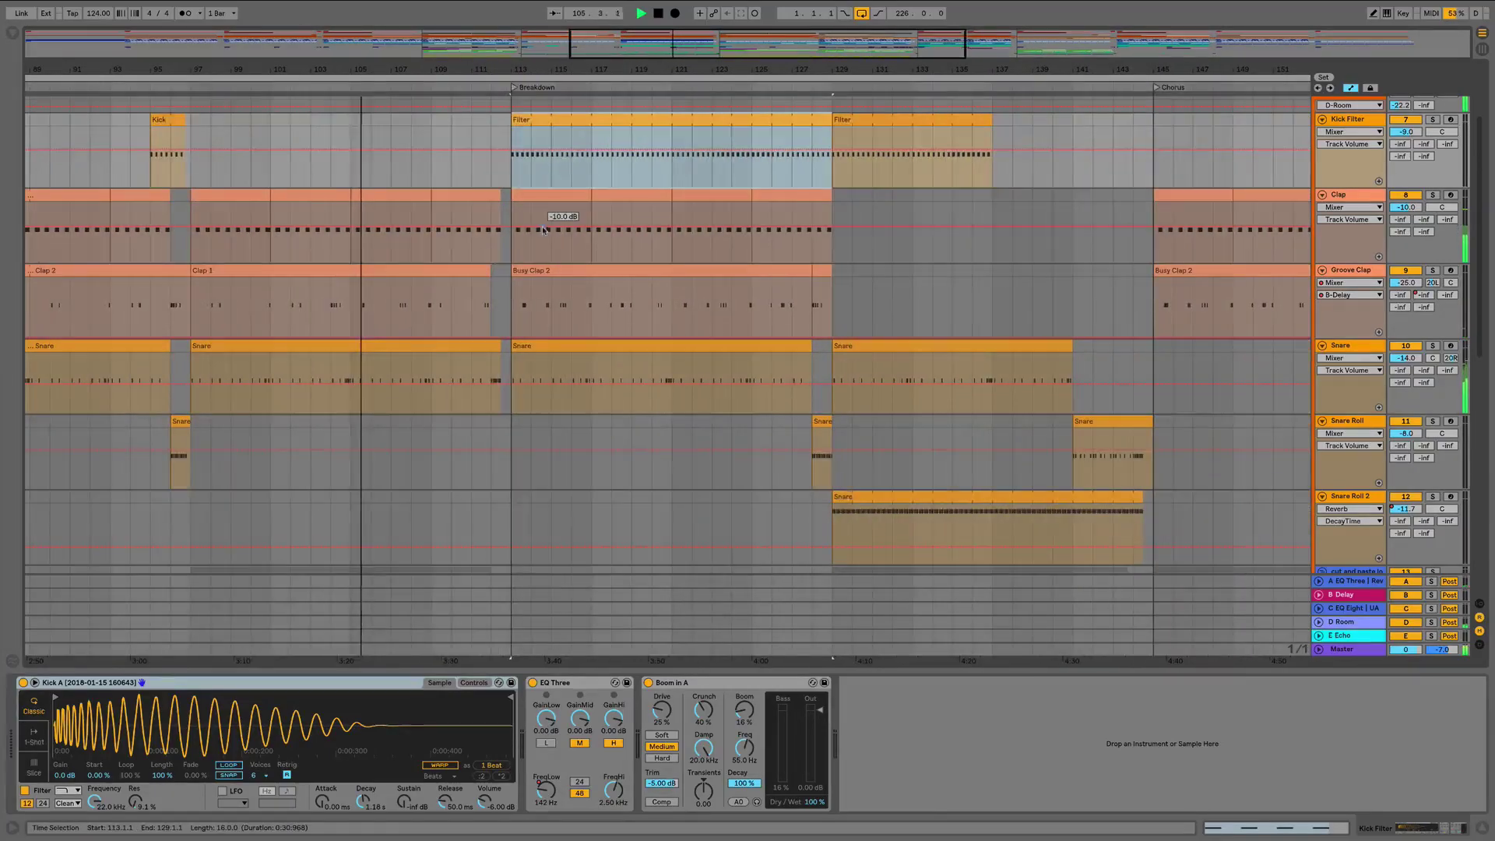
Step: Draw a volume automation curve on the Clap track in the Breakdown that dips, rises and falls back
click(543, 227)
click(674, 256)
click(678, 254)
double_click(756, 215)
double_click(784, 242)
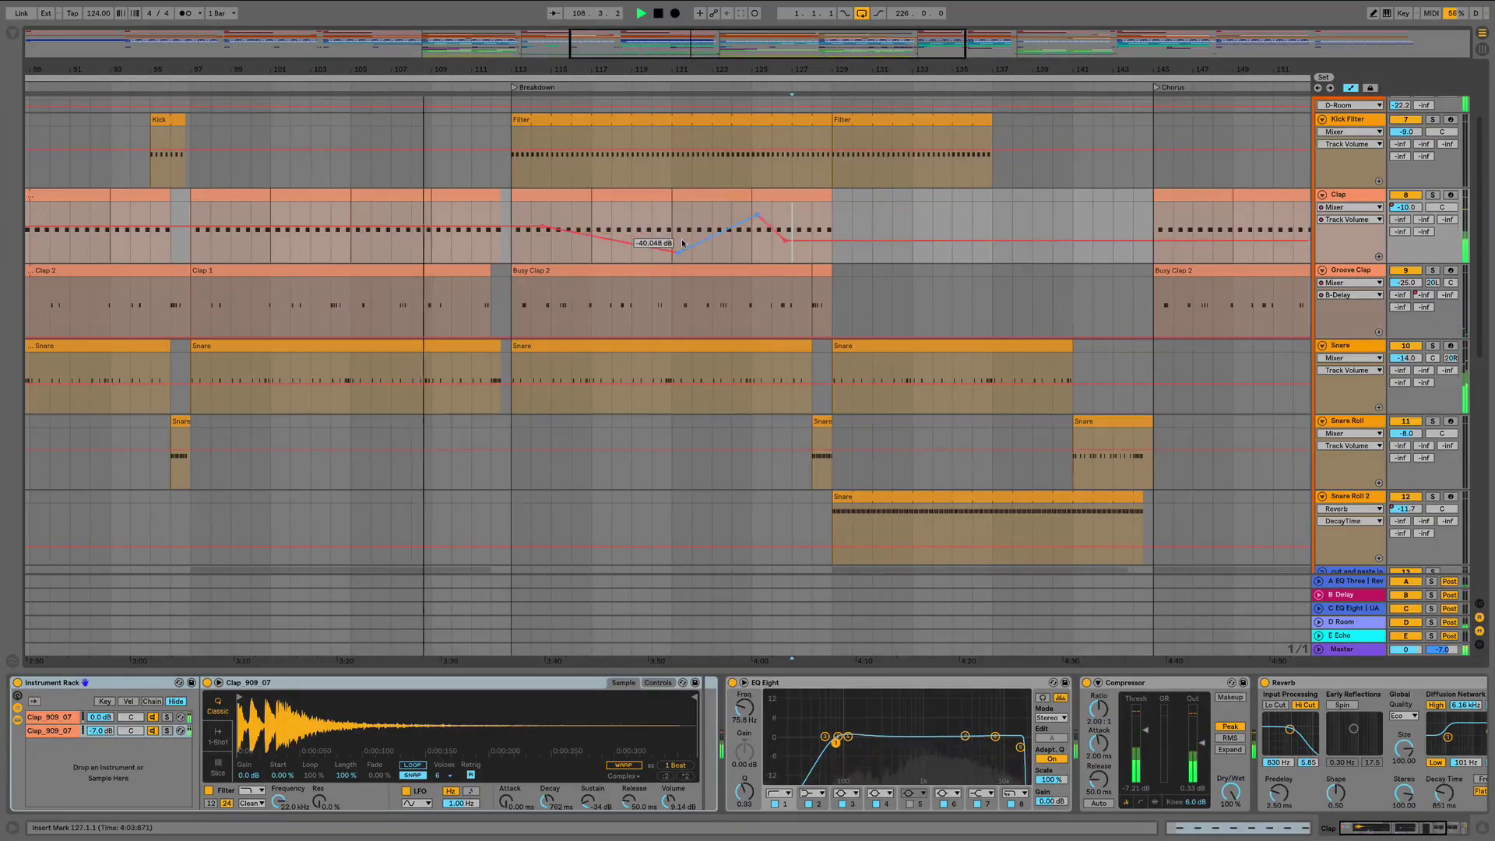
Step: Undo all the volume automation breakpoints added to the Clap track
key(ctrl+z)
key(ctrl+z)
key(ctrl+z)
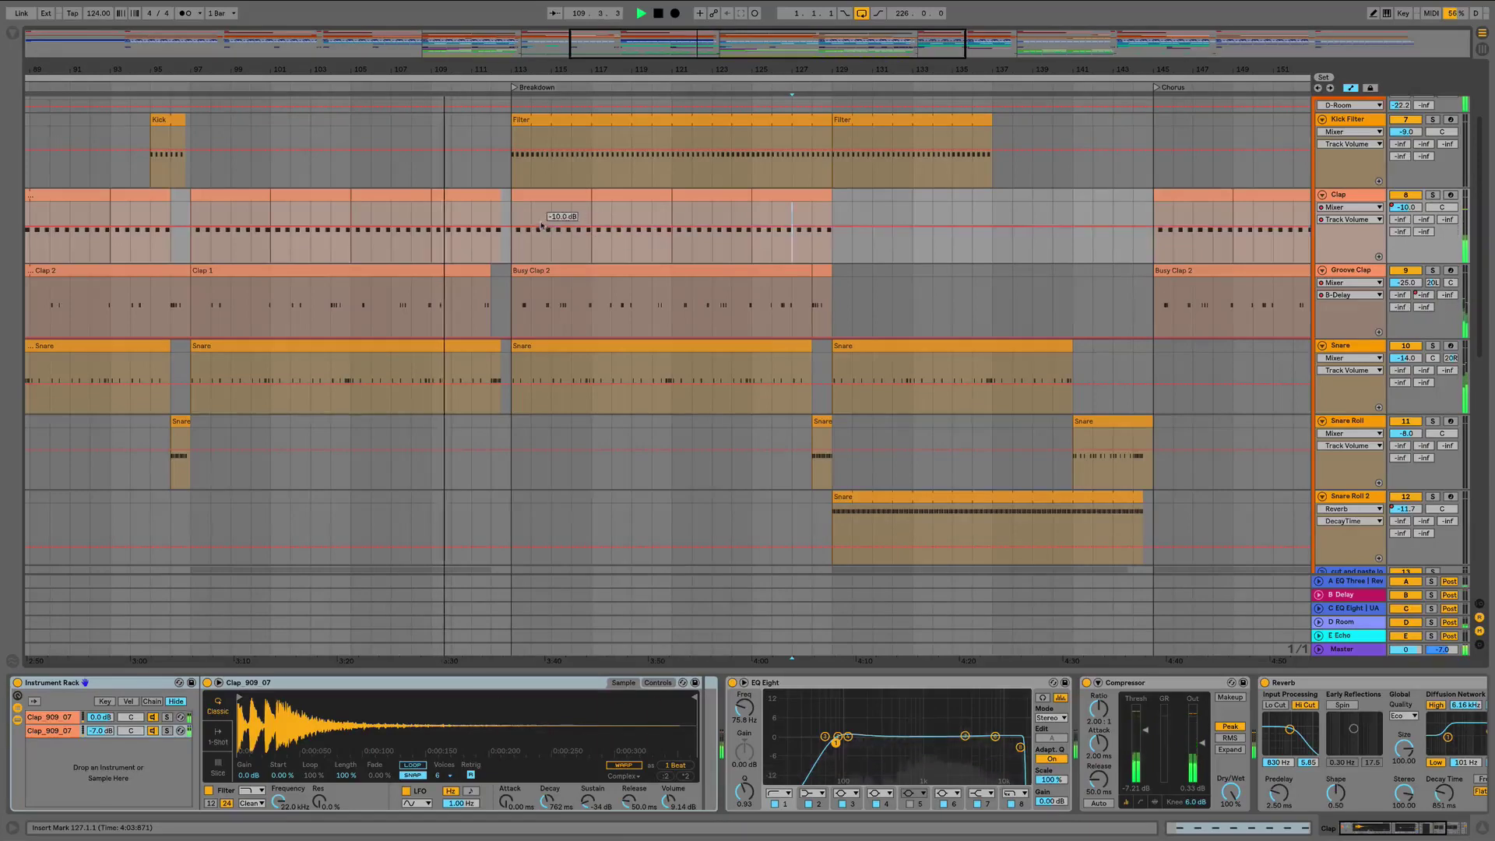
key(ctrl+z)
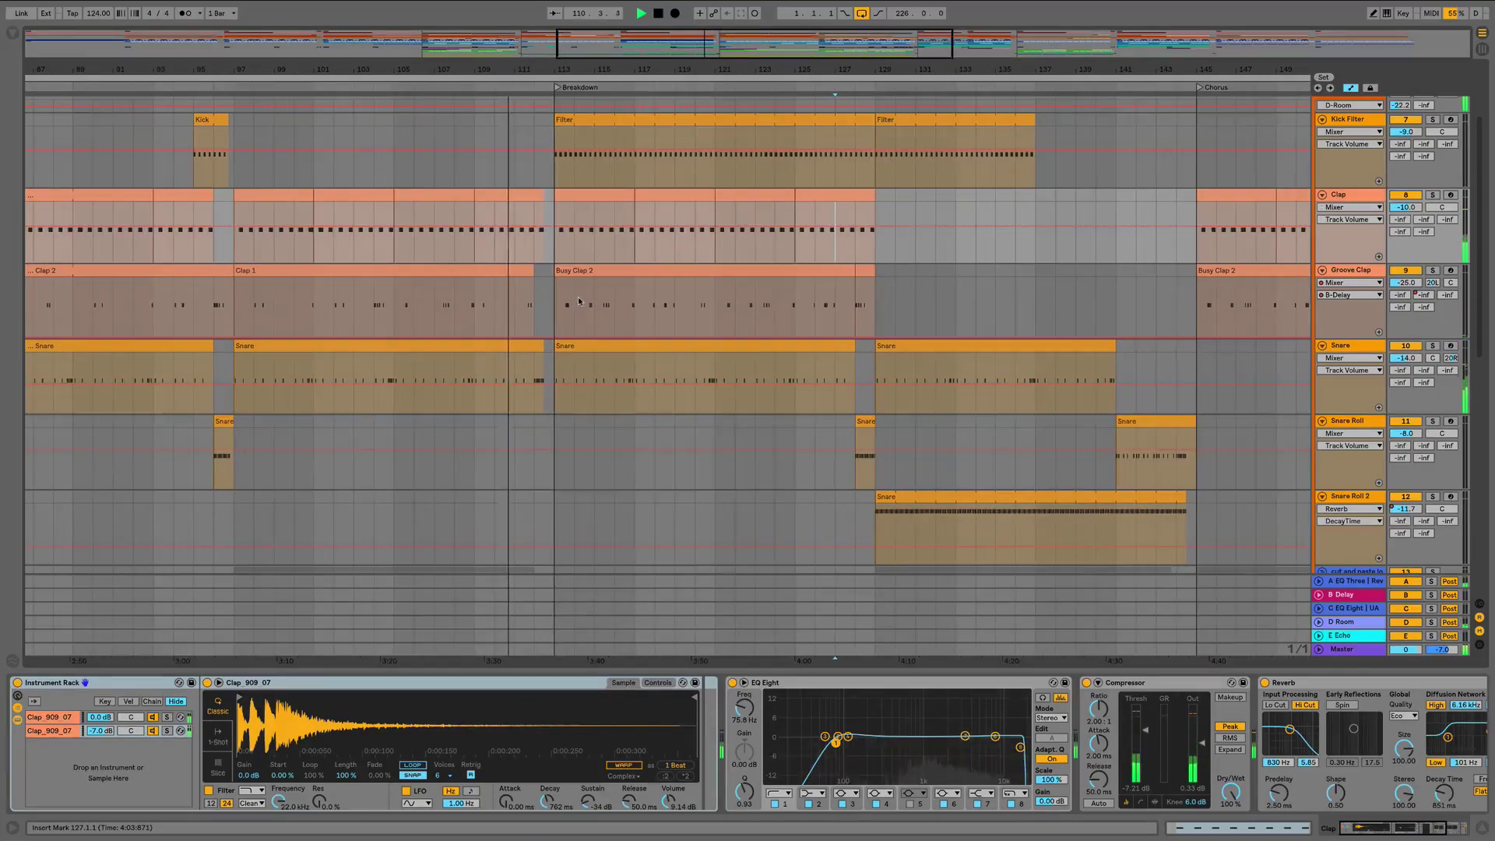
Step: Display the Session View mixer and switch the panning of the 14 Loop track to Split Stereo Pan Mode
key(Tab)
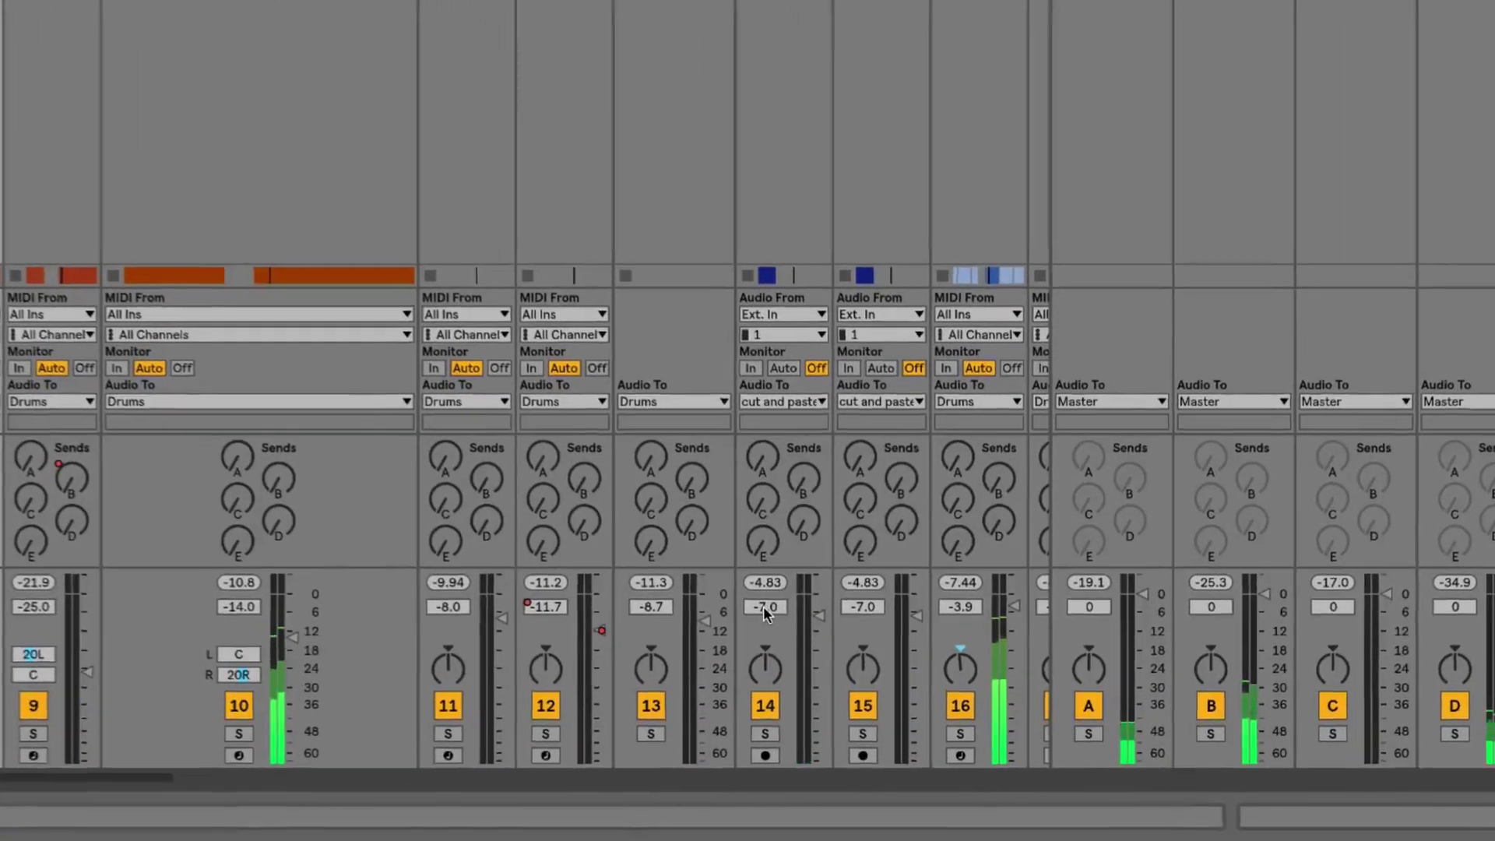
right_click(802, 682)
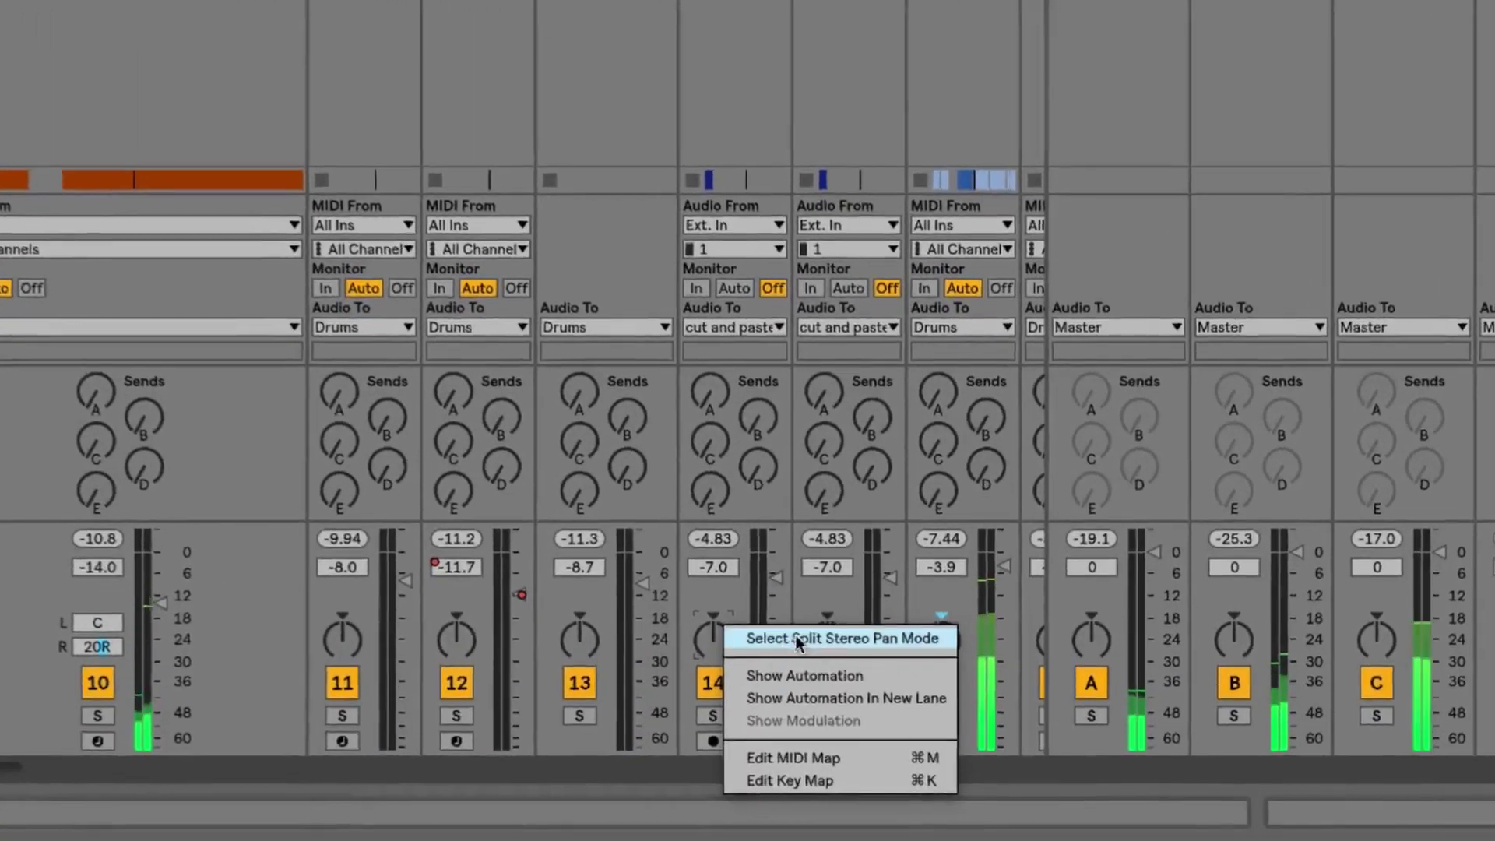
click(786, 647)
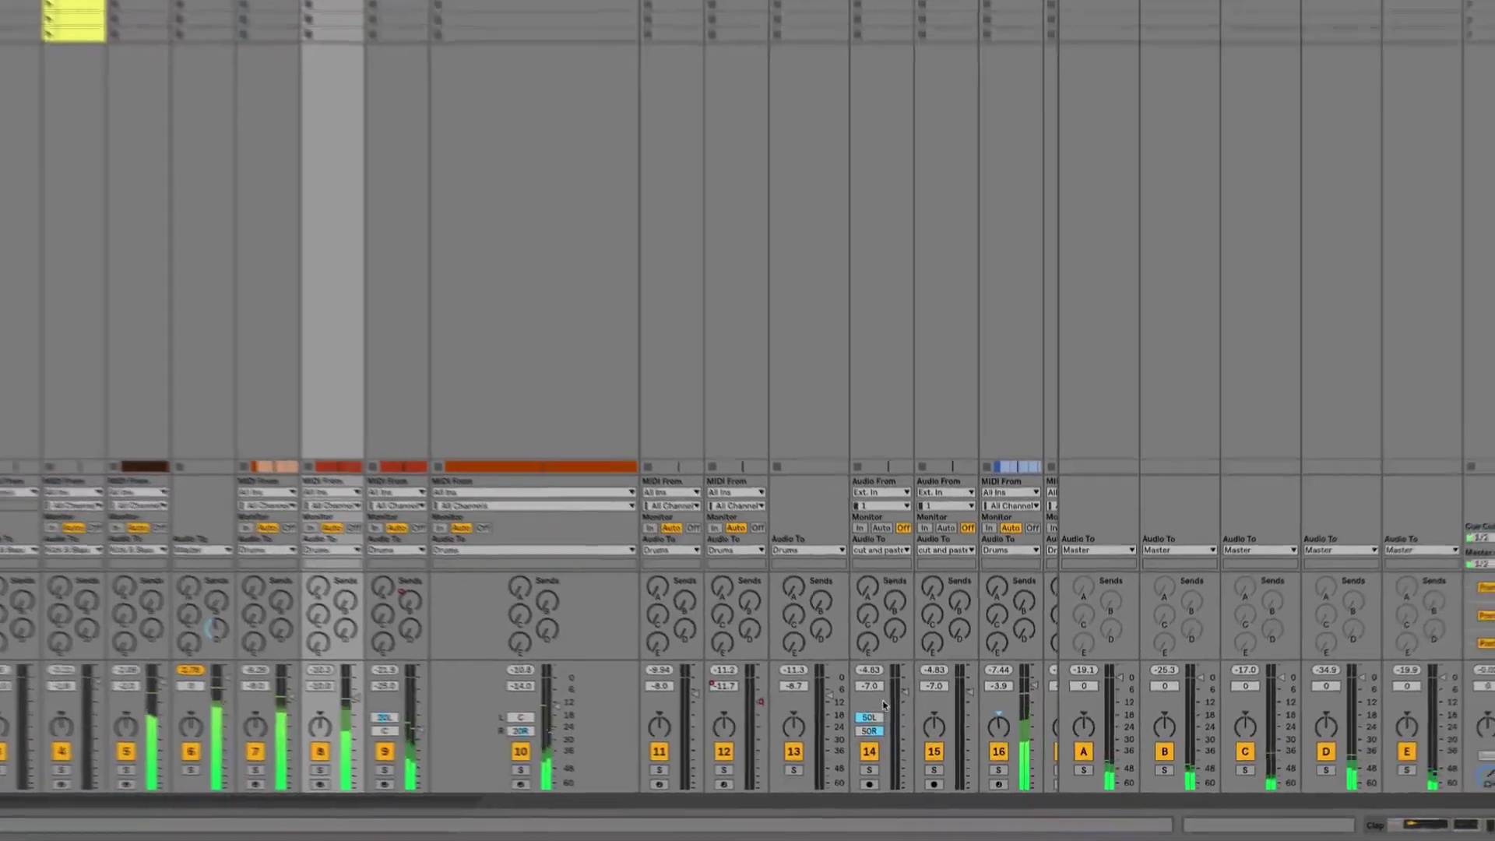
Step: Undo the pan mode change on the 14 Loop track and return to the Arrangement View
key(ctrl+z)
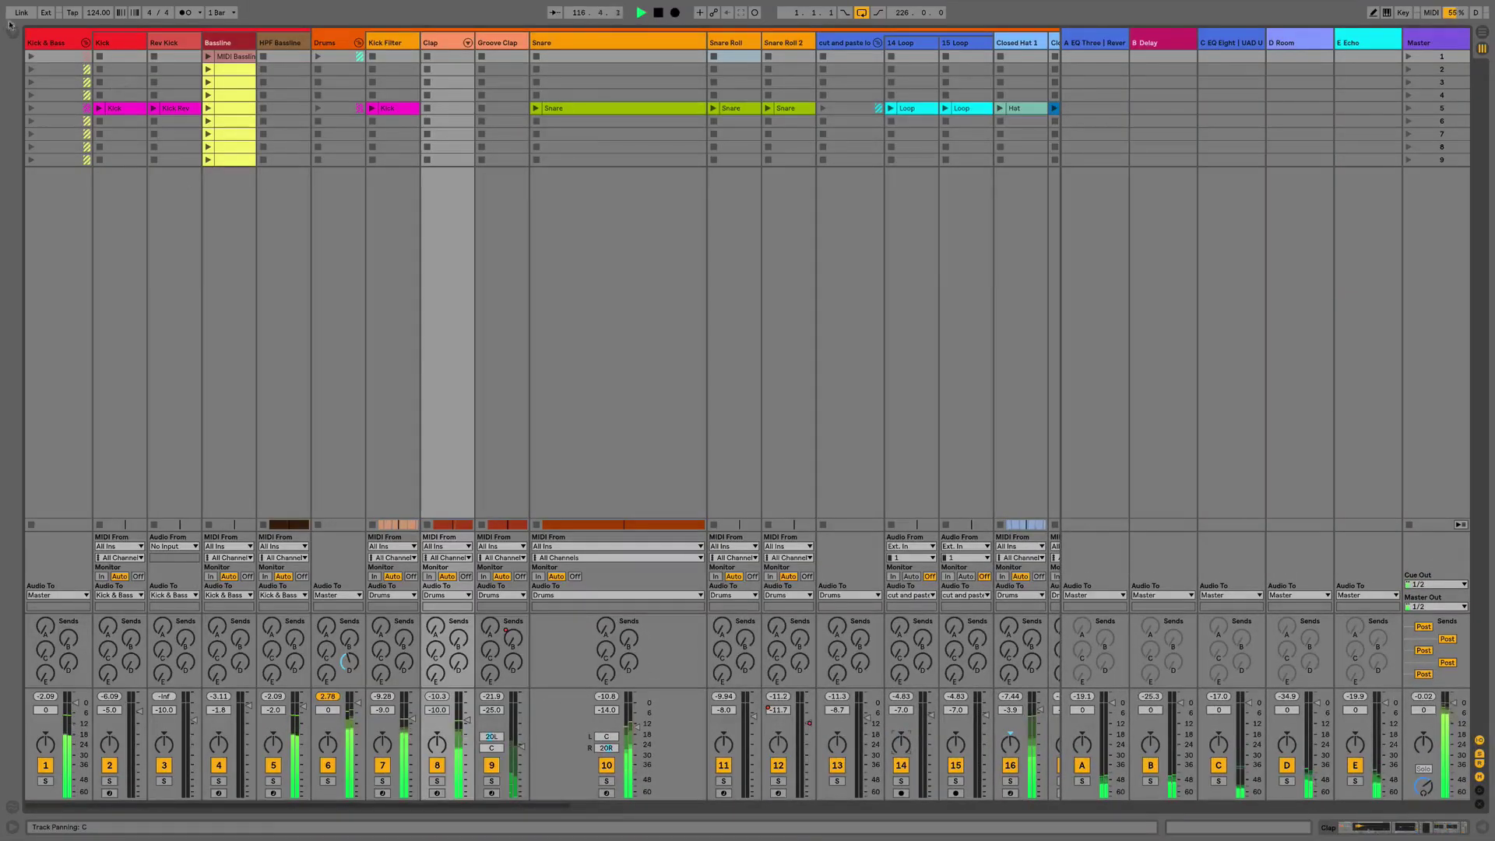
key(Tab)
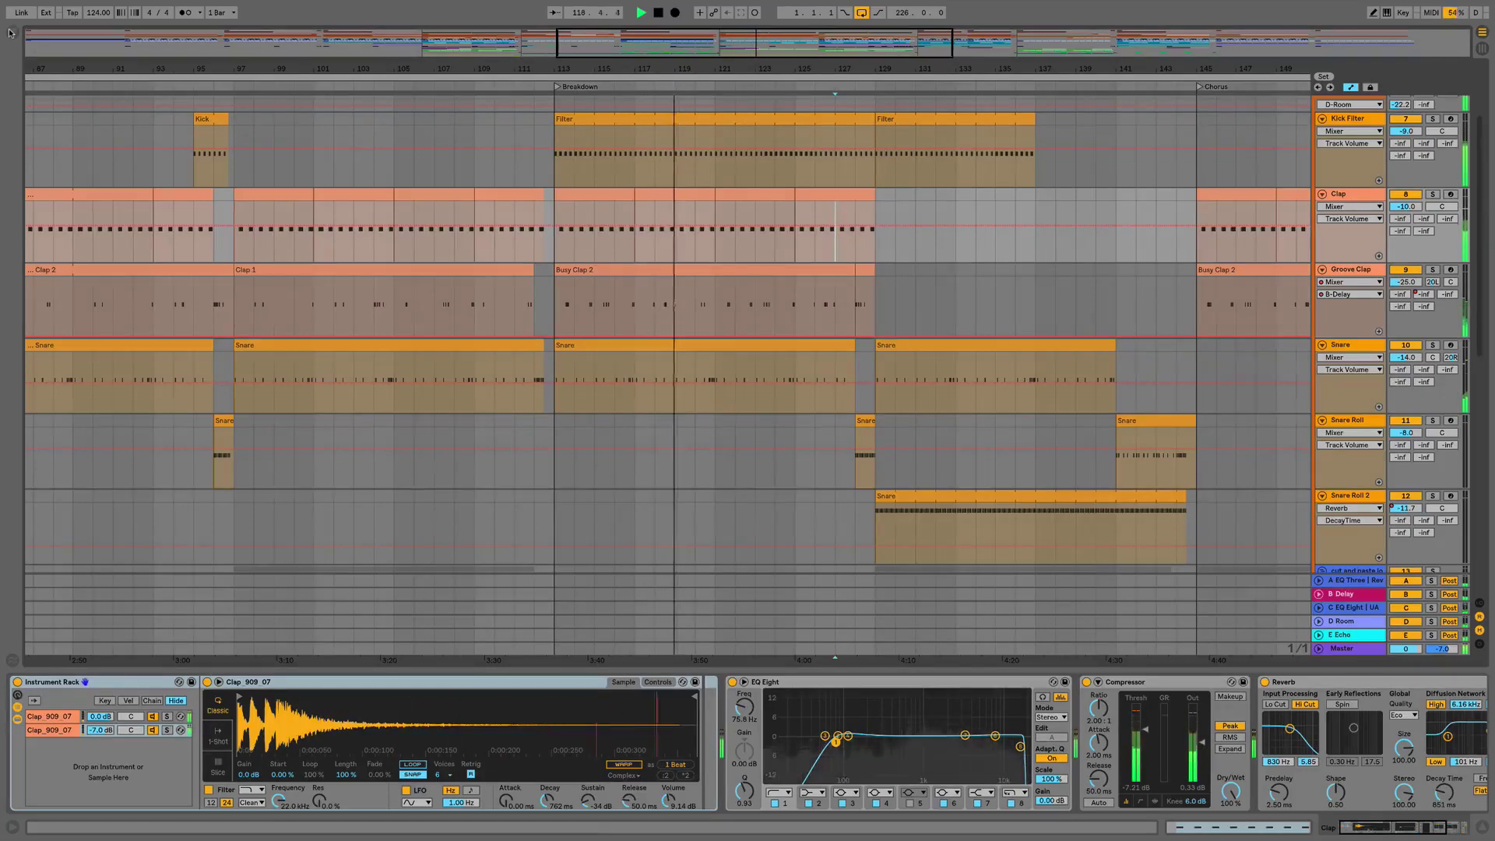
Step: Show the browser and look through the Max Instrument devices in Max for Live, including DS Tom, then collapse the folder
click(11, 33)
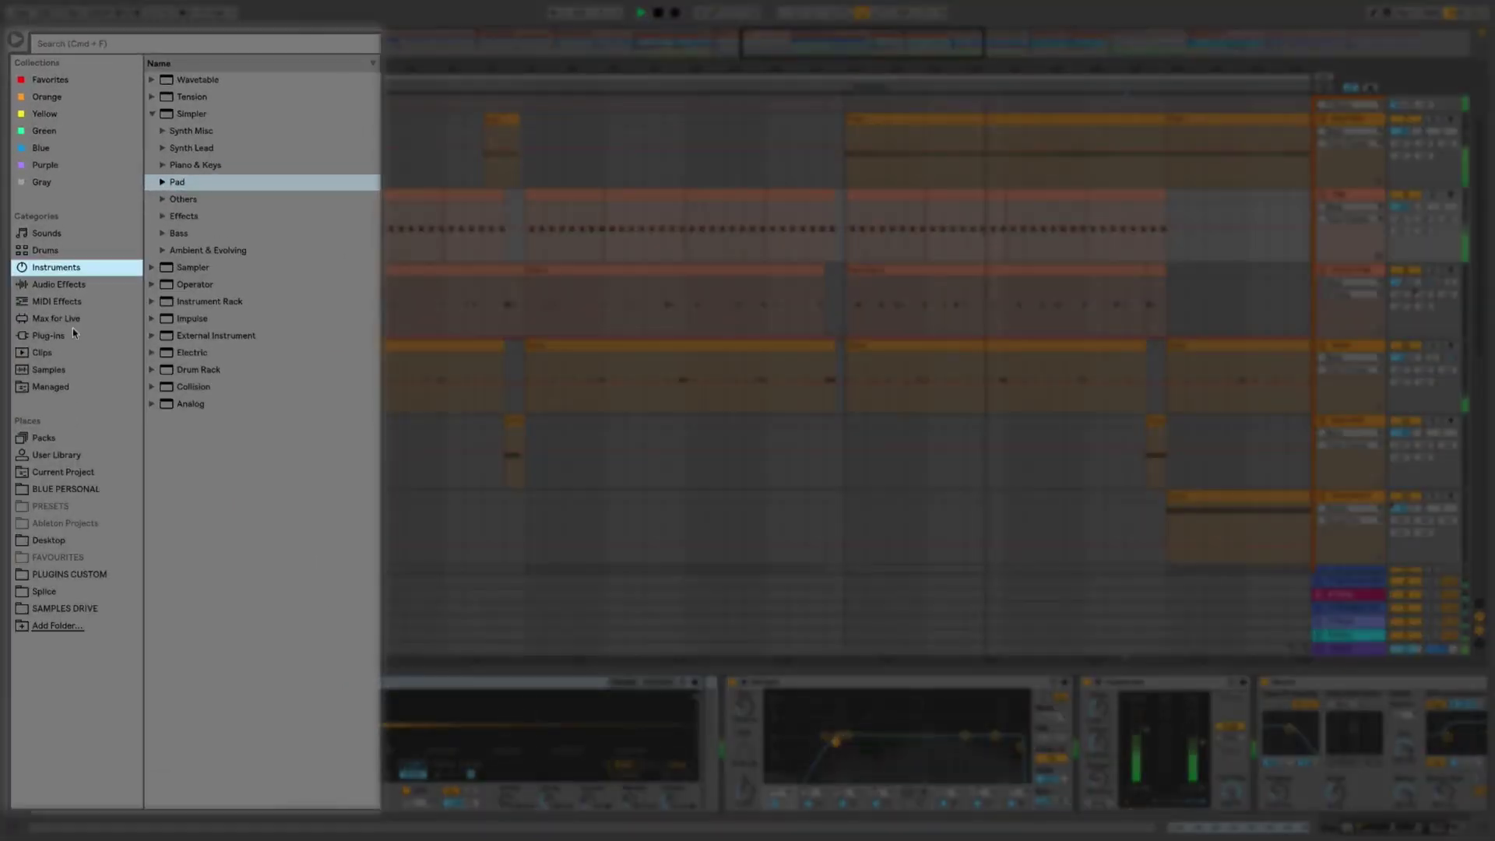
click(61, 260)
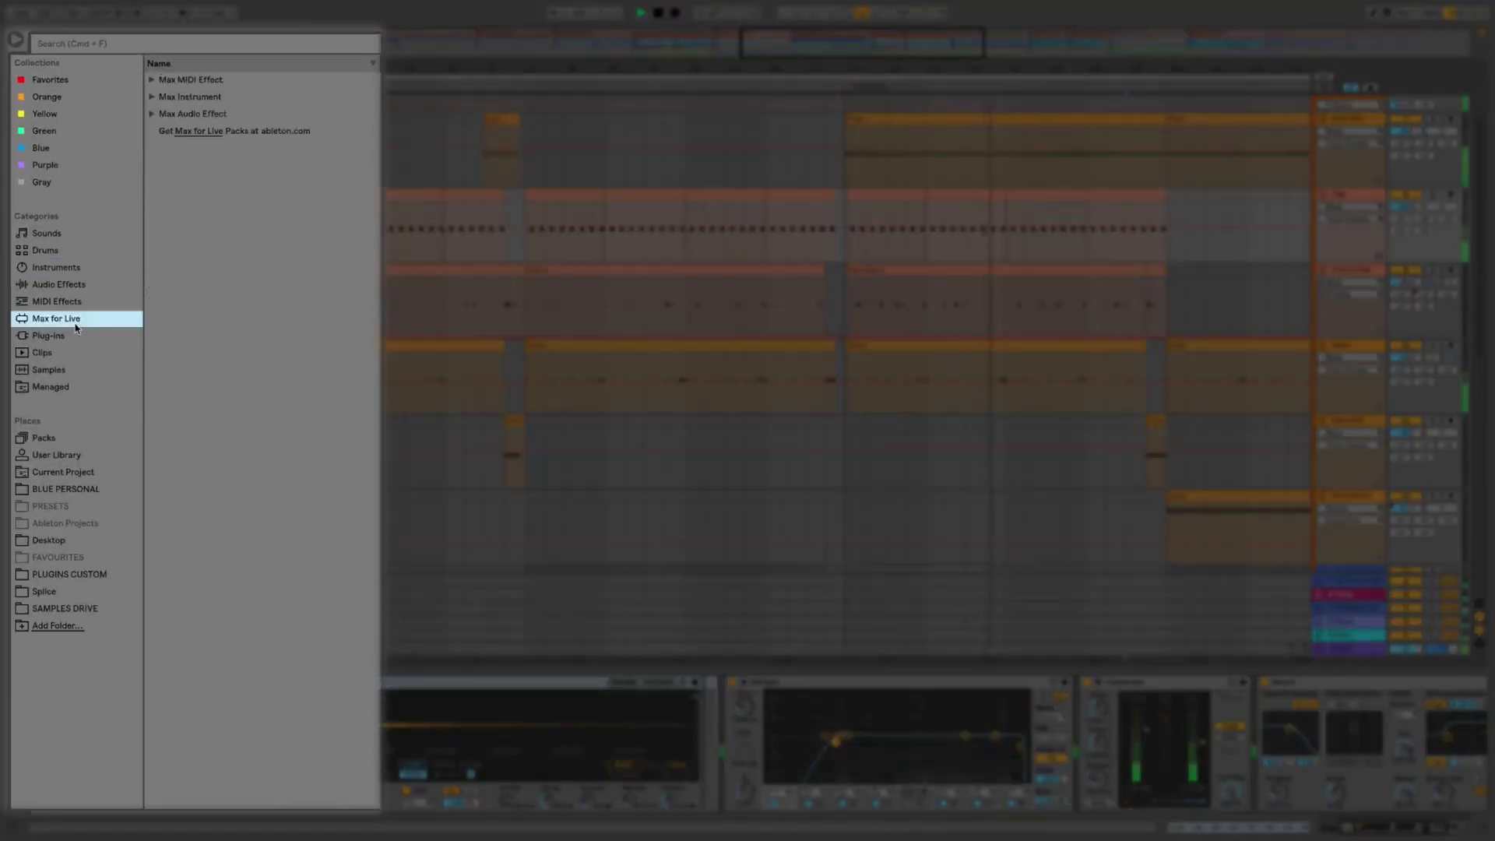
click(174, 97)
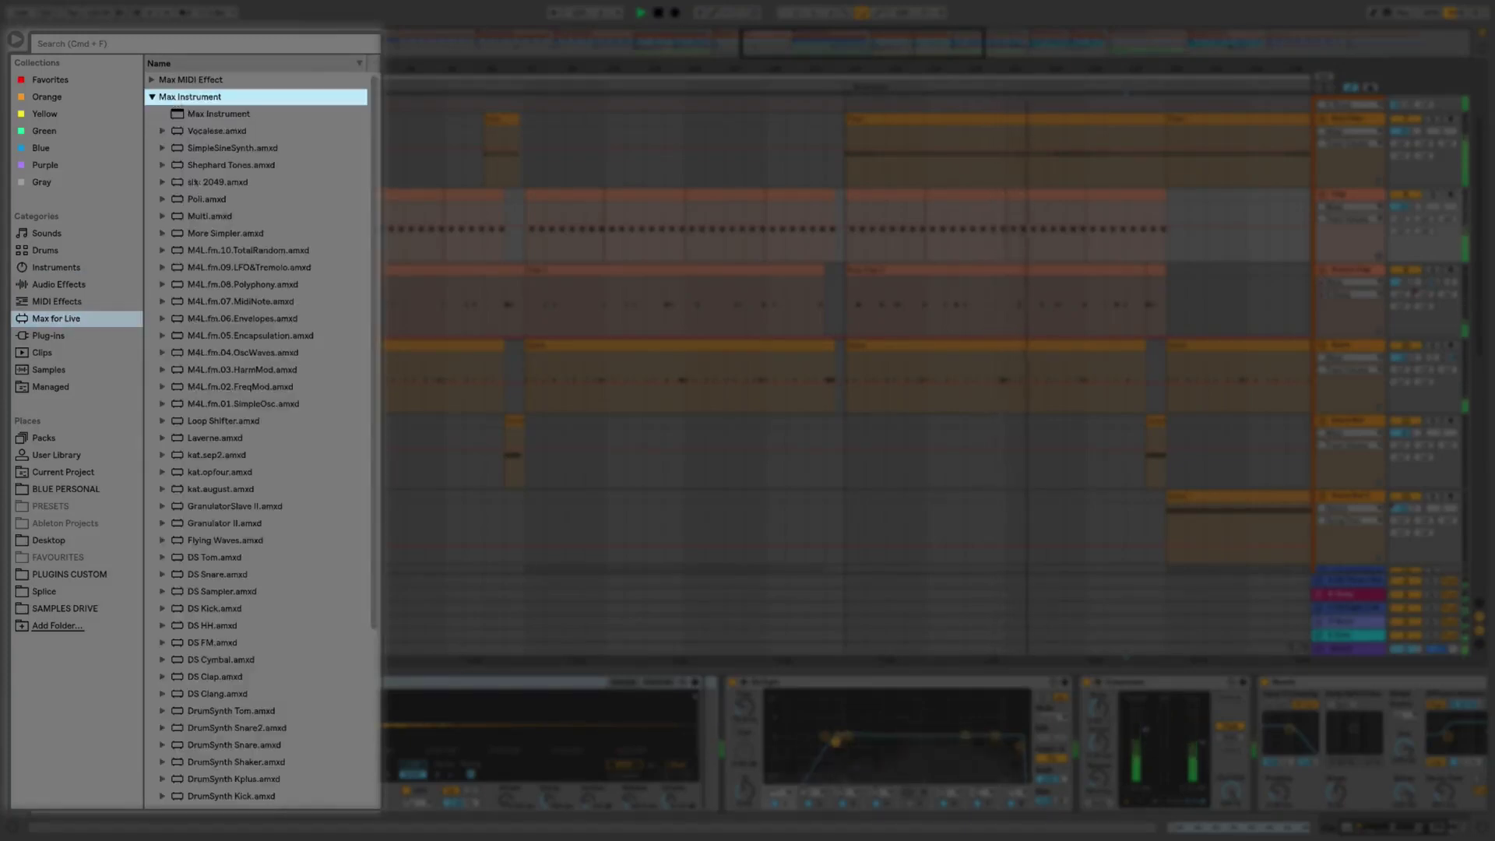
scroll(300, 424, down, 10)
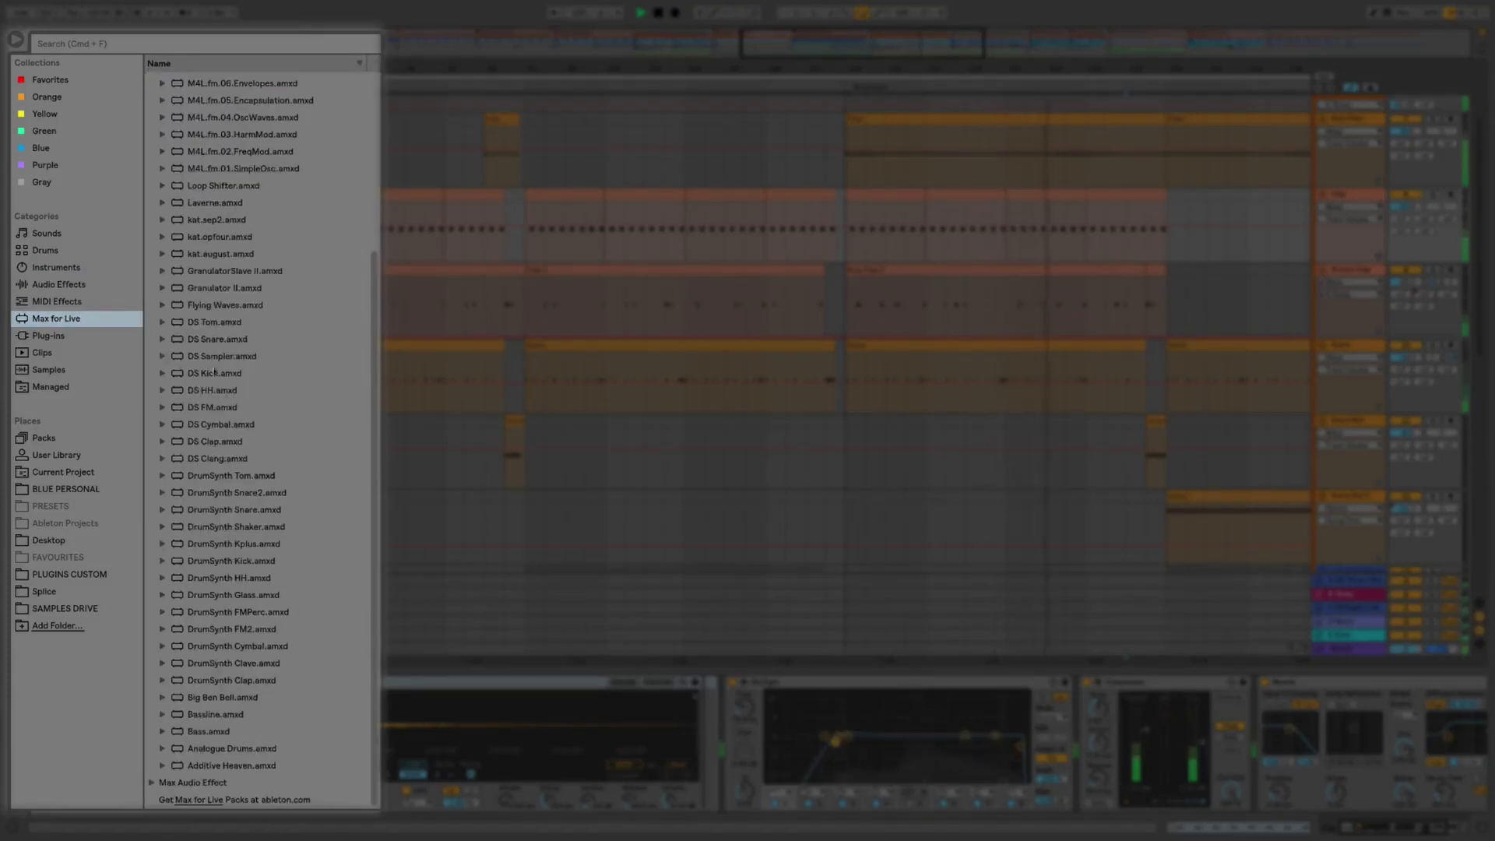
click(224, 324)
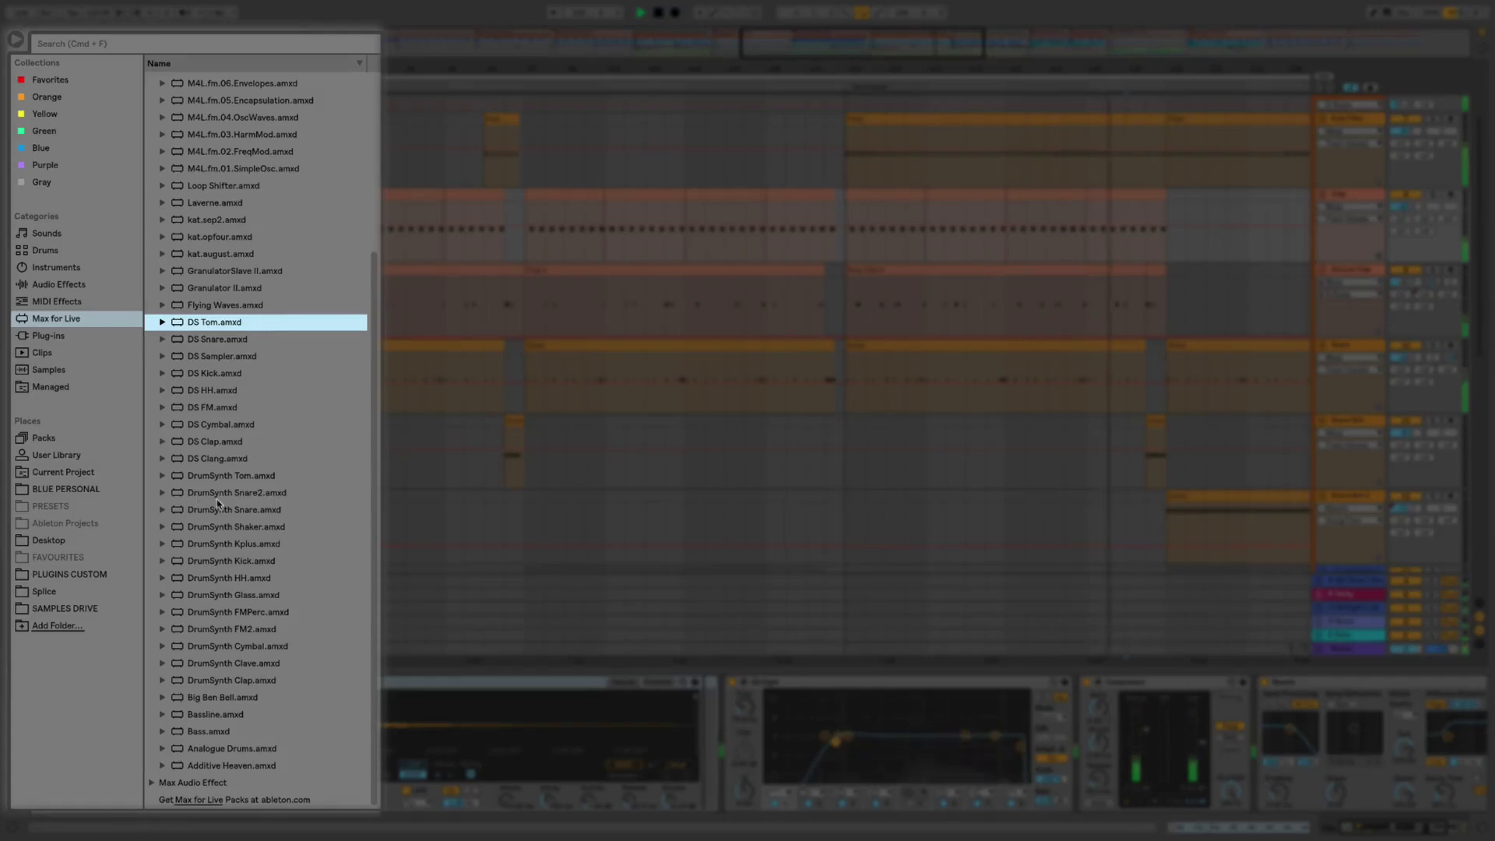
scroll(225, 502, up, 10)
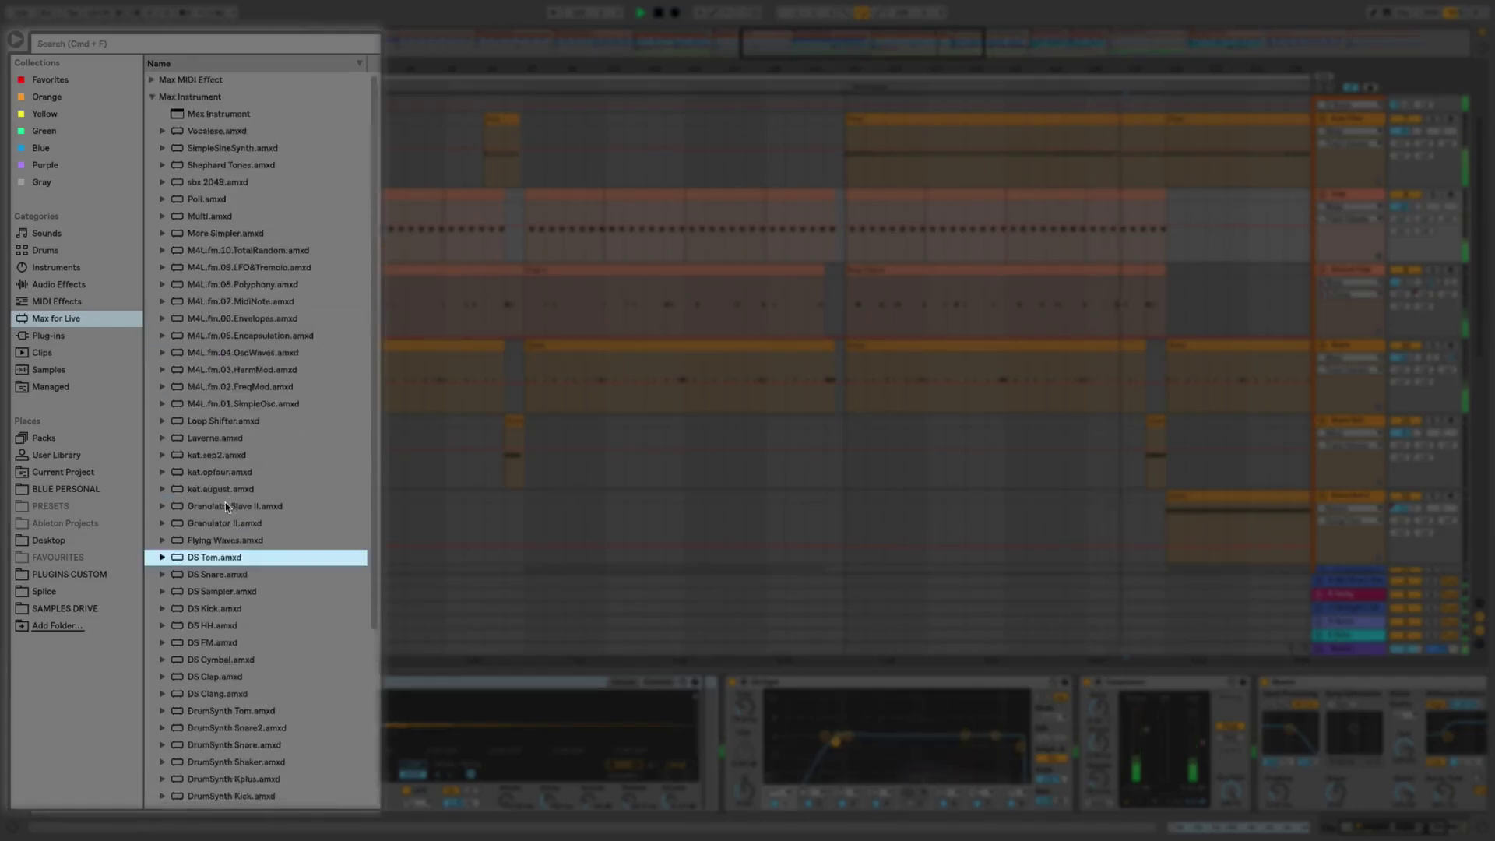
click(176, 96)
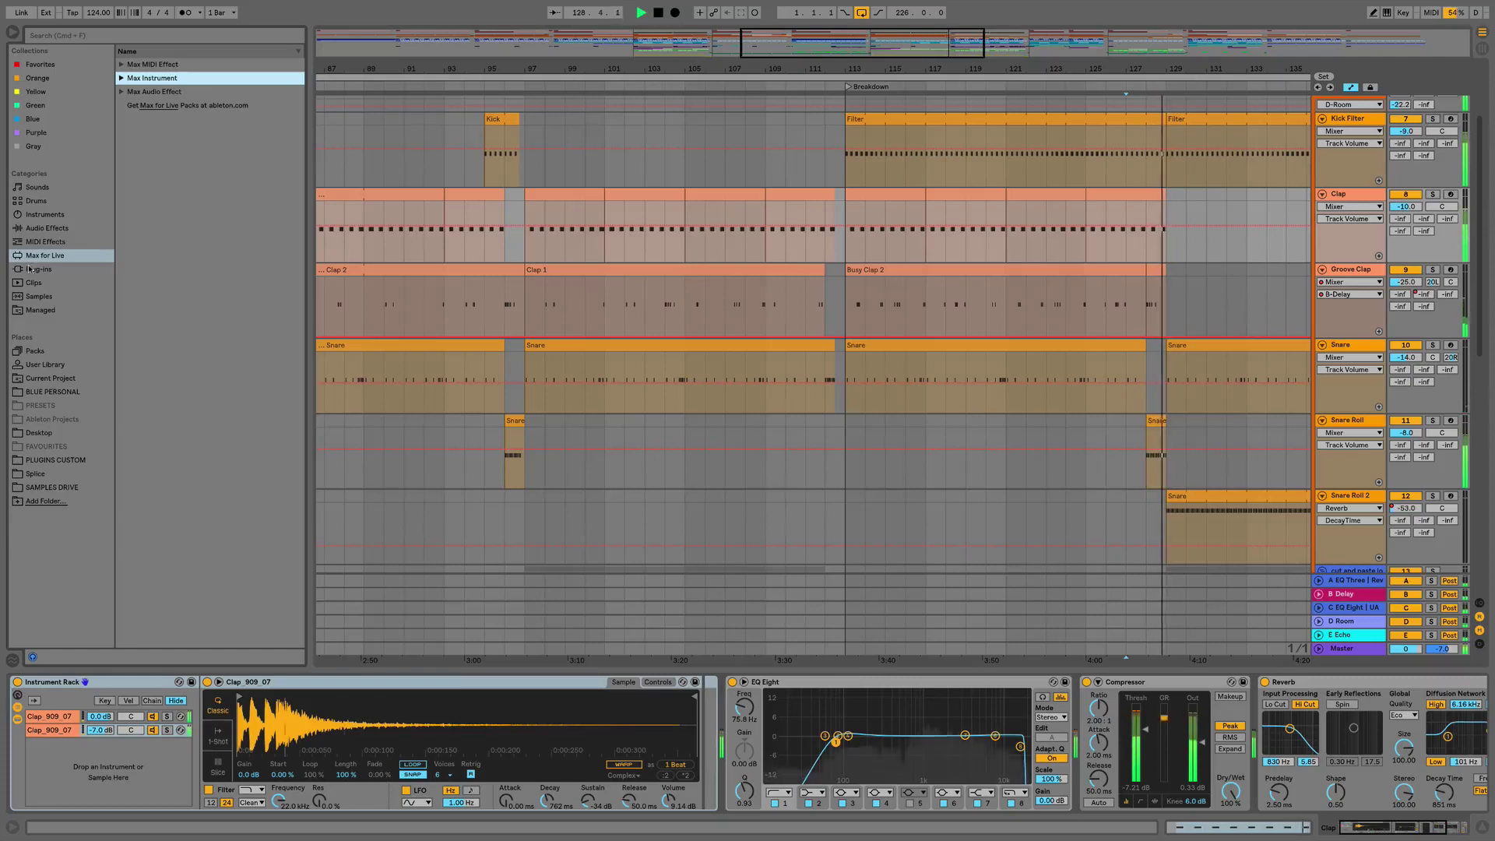
Step: Collapse the Simpler folder in the Instruments category and display the Audio Effects category
click(37, 216)
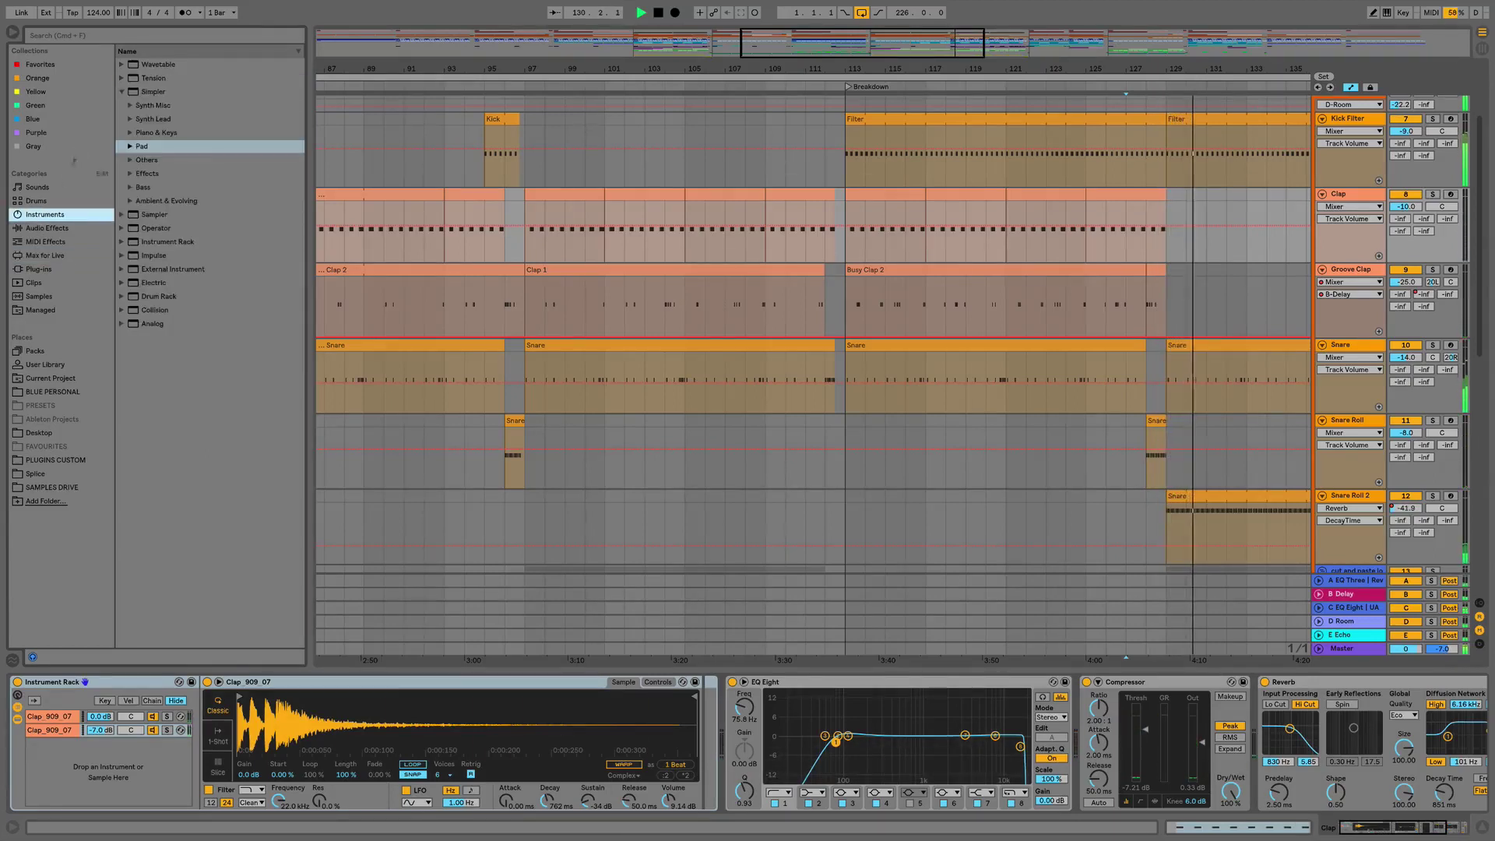
click(124, 92)
click(30, 229)
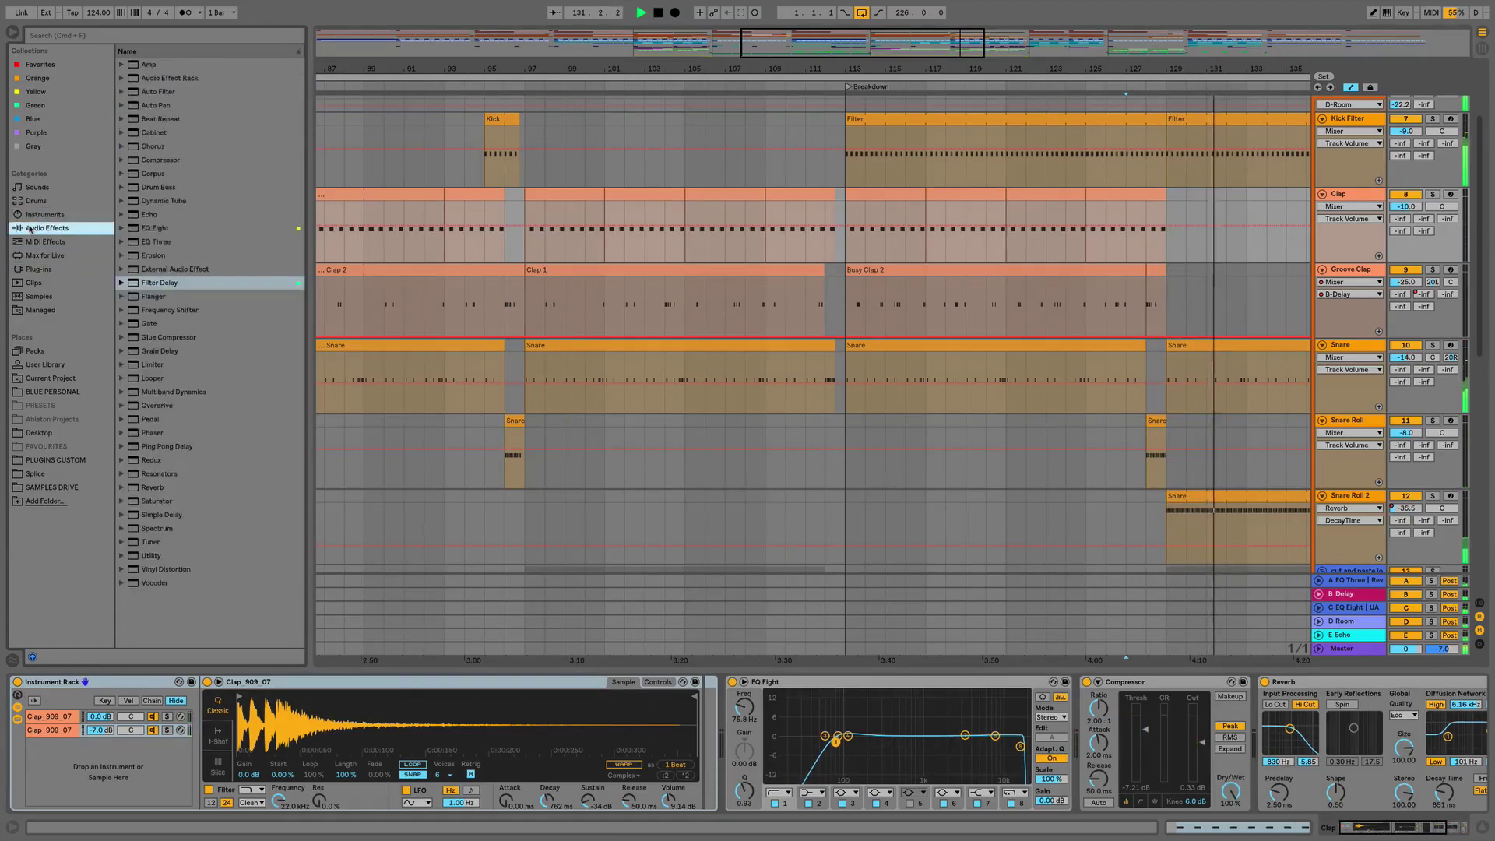
Step: Hide the browser and turn off automation display across the arrangement's tracks
drag(626, 350, 640, 336)
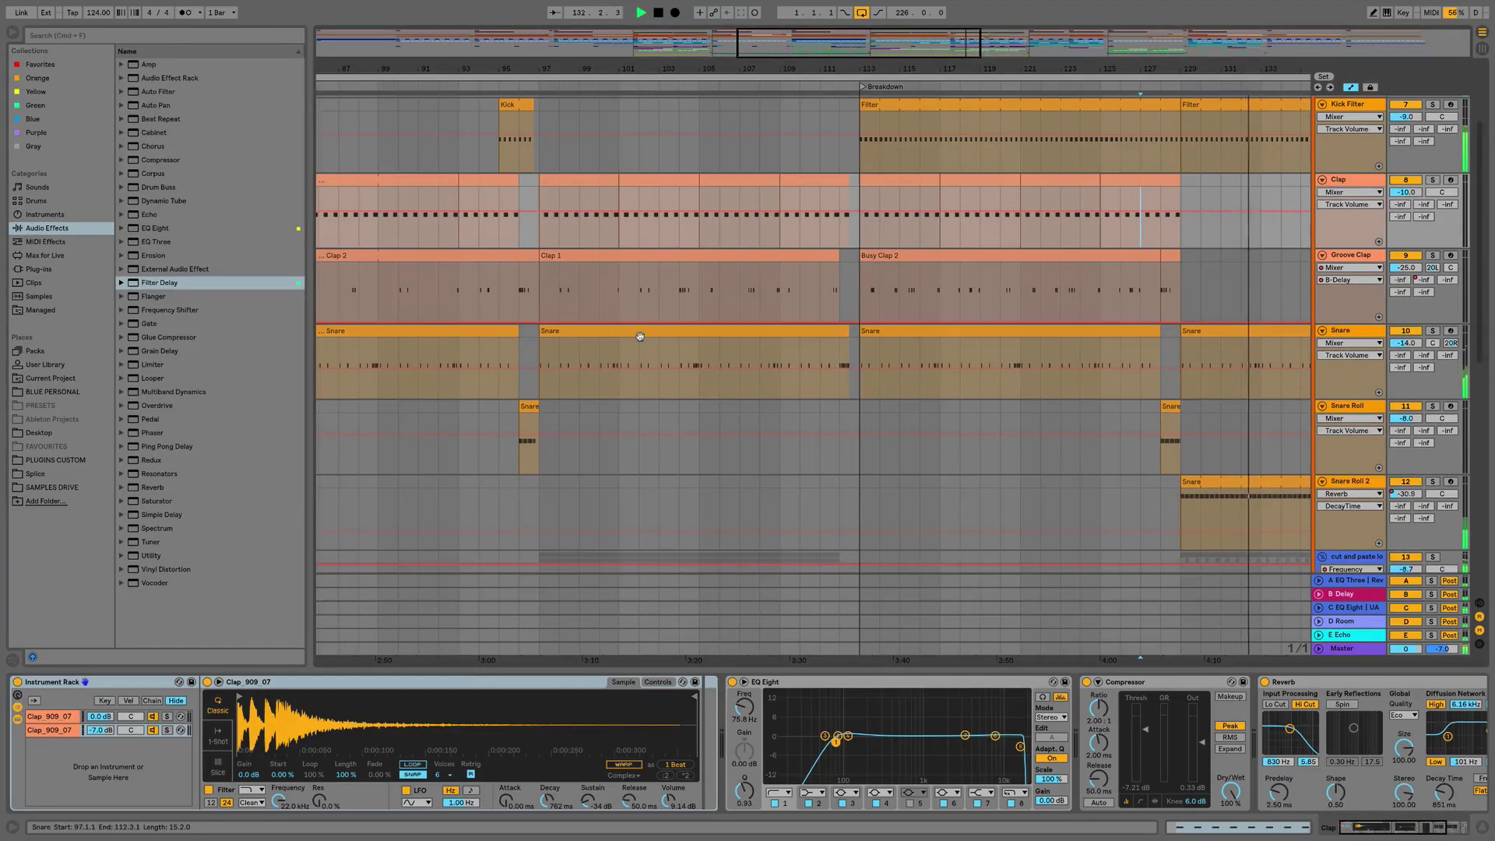
key(super+alt+b)
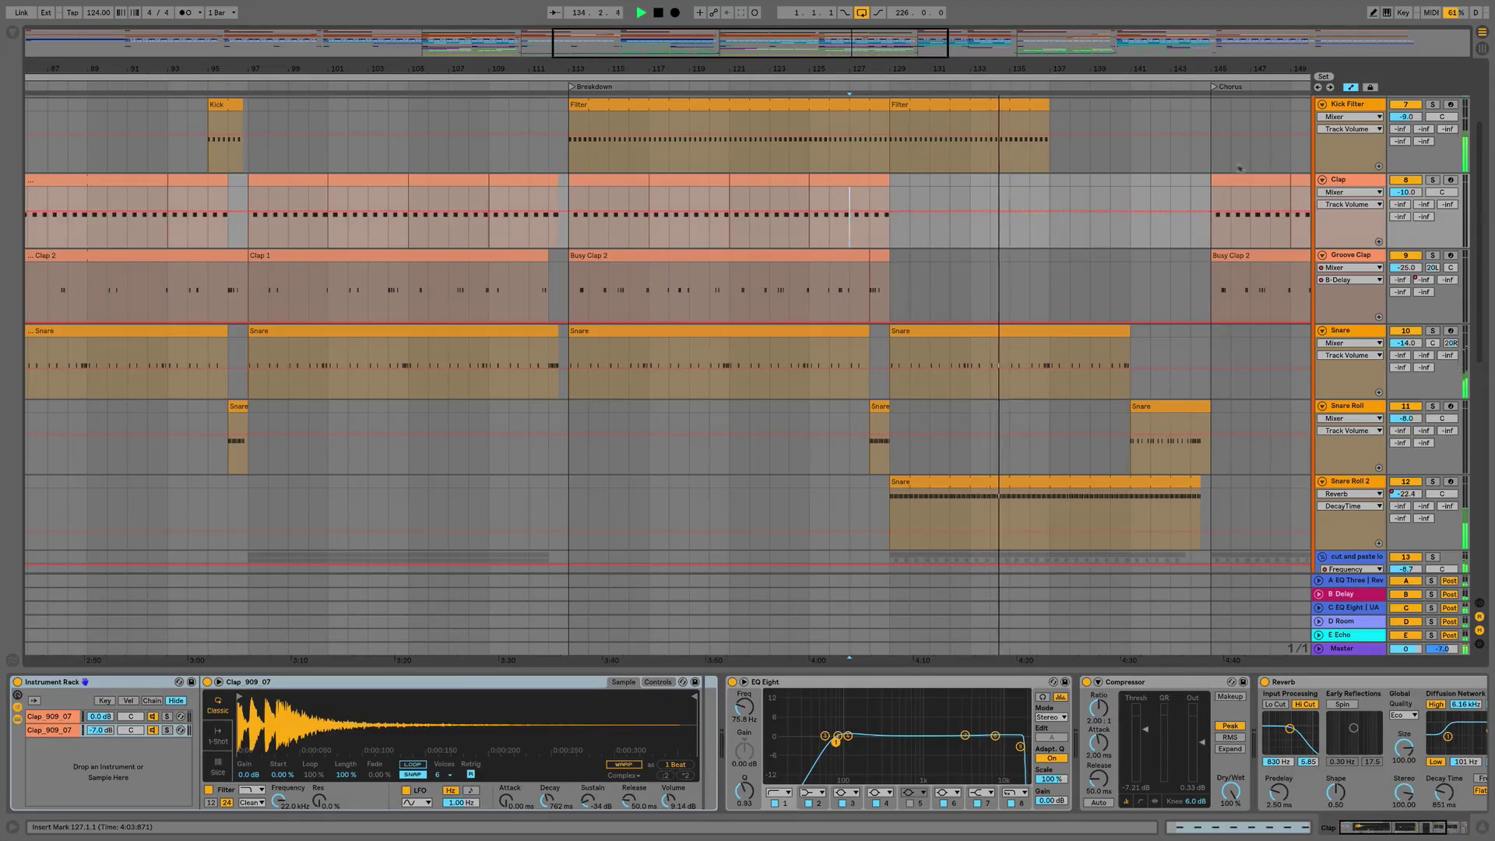
key(a)
drag(1101, 64, 839, 65)
key(minus)
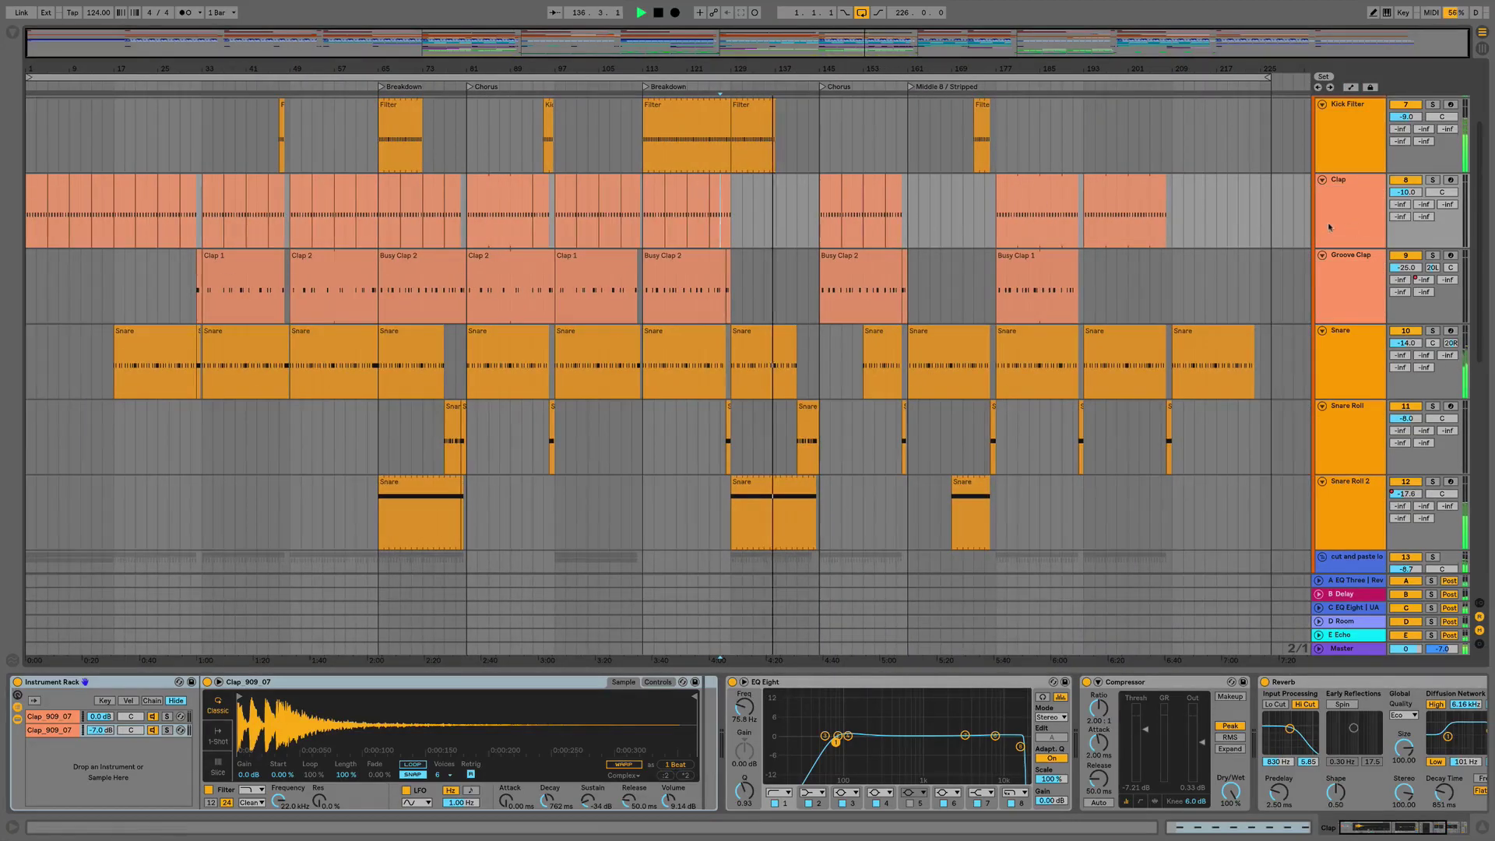
Step: Fold the Drums group, then collapse all the remaining groups and tracks in the arrangement
scroll(1329, 227, up, 3)
click(1320, 184)
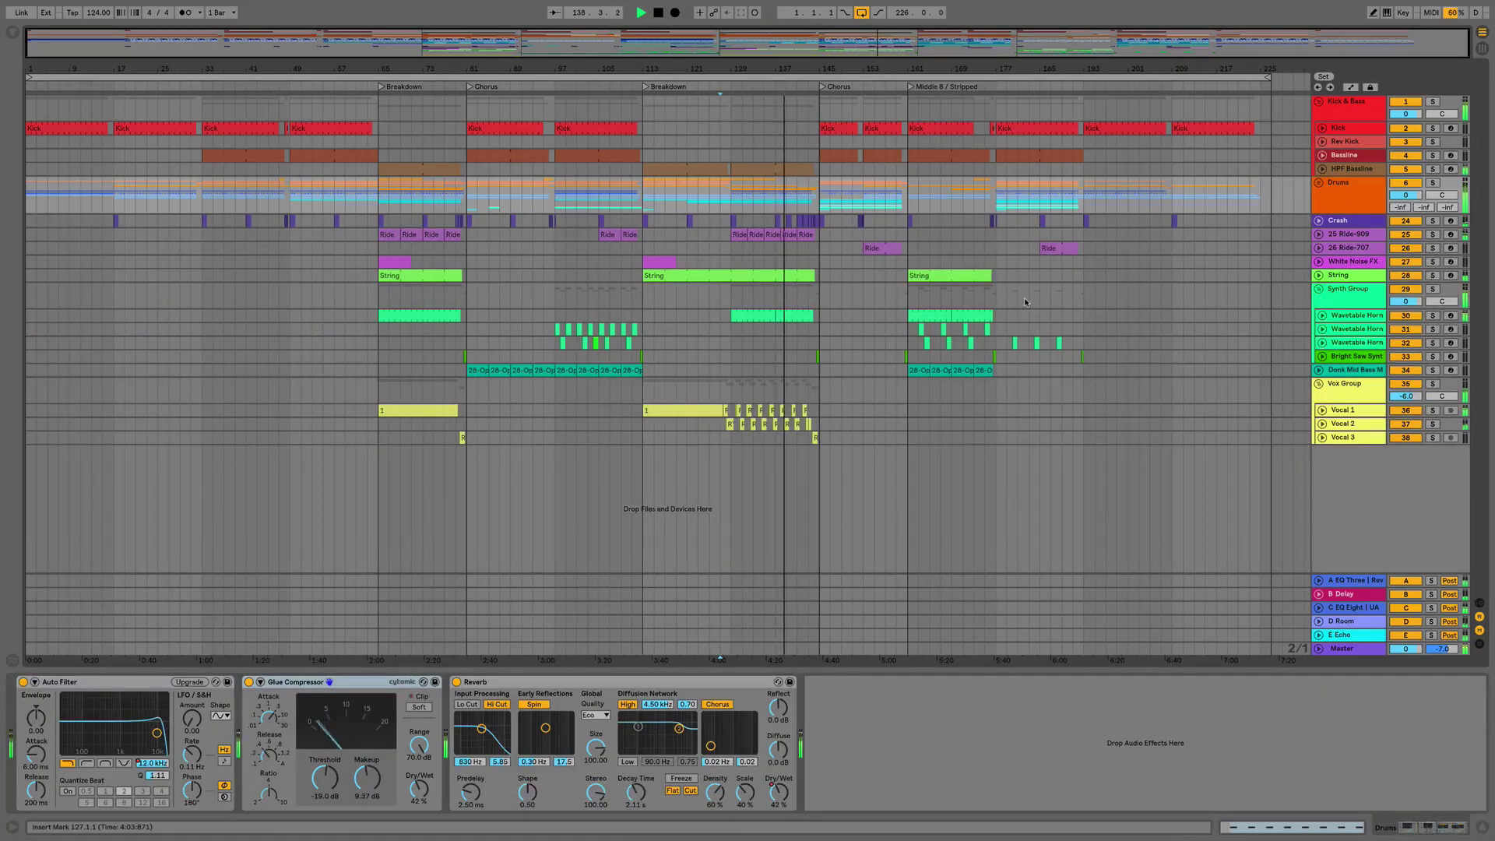
key(alt+u)
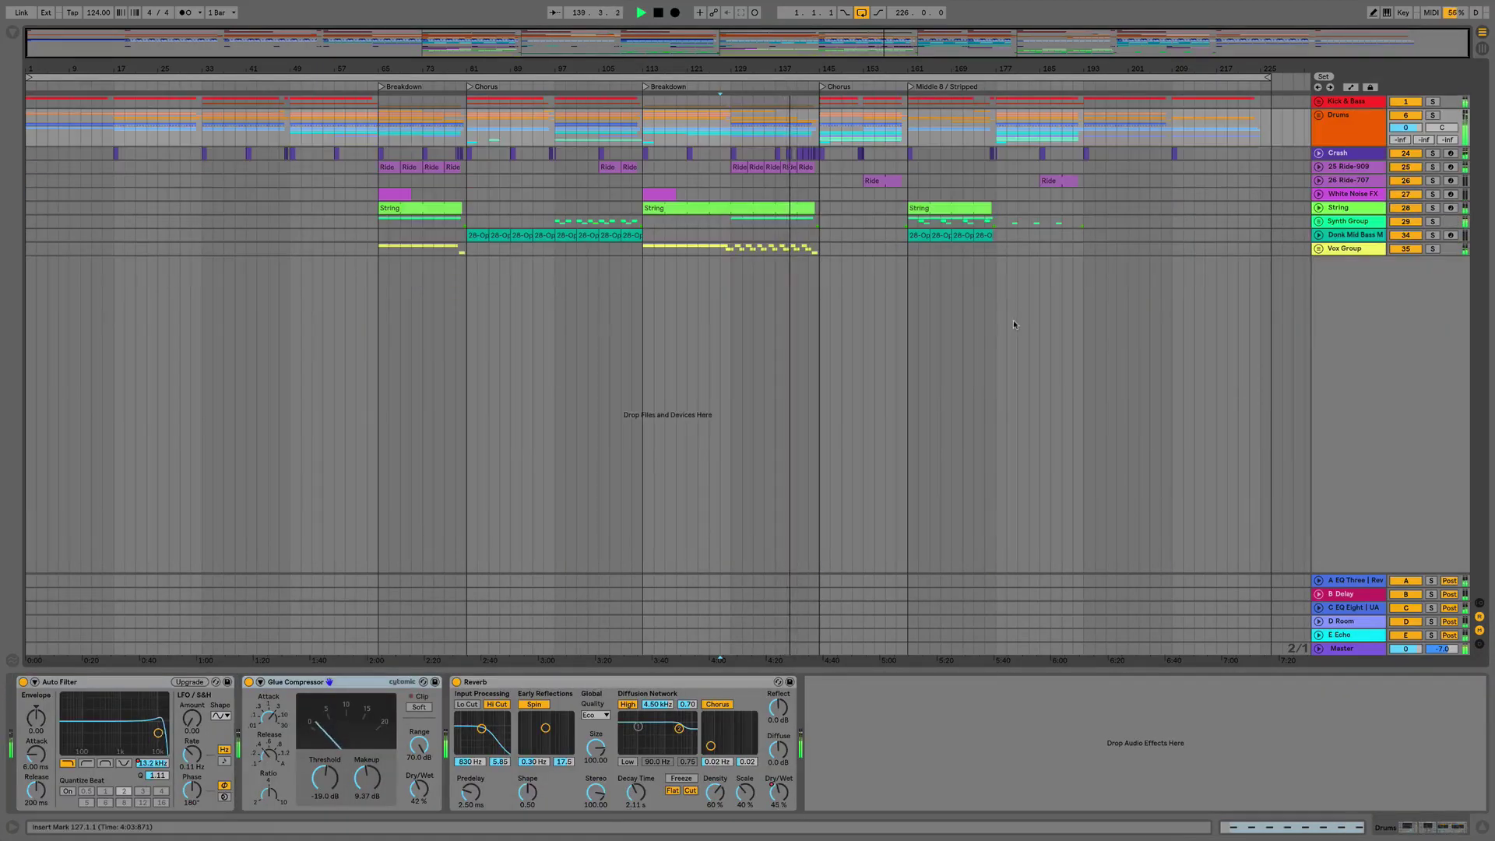
Step: Hide the device detail view and unfold the Kick & Bass and Drums groups
key(ctrl+alt+l)
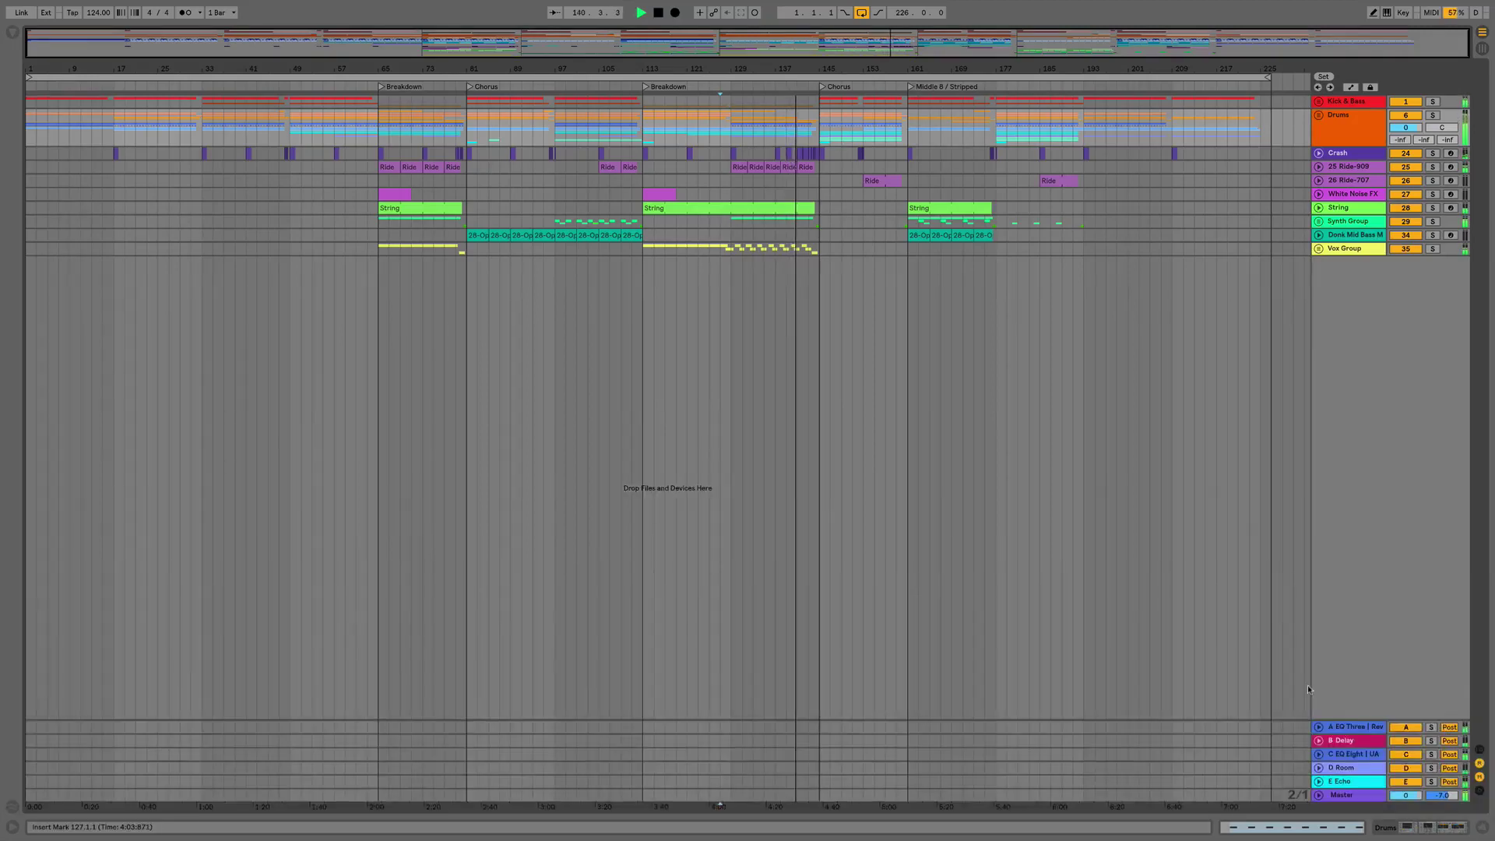
click(1318, 102)
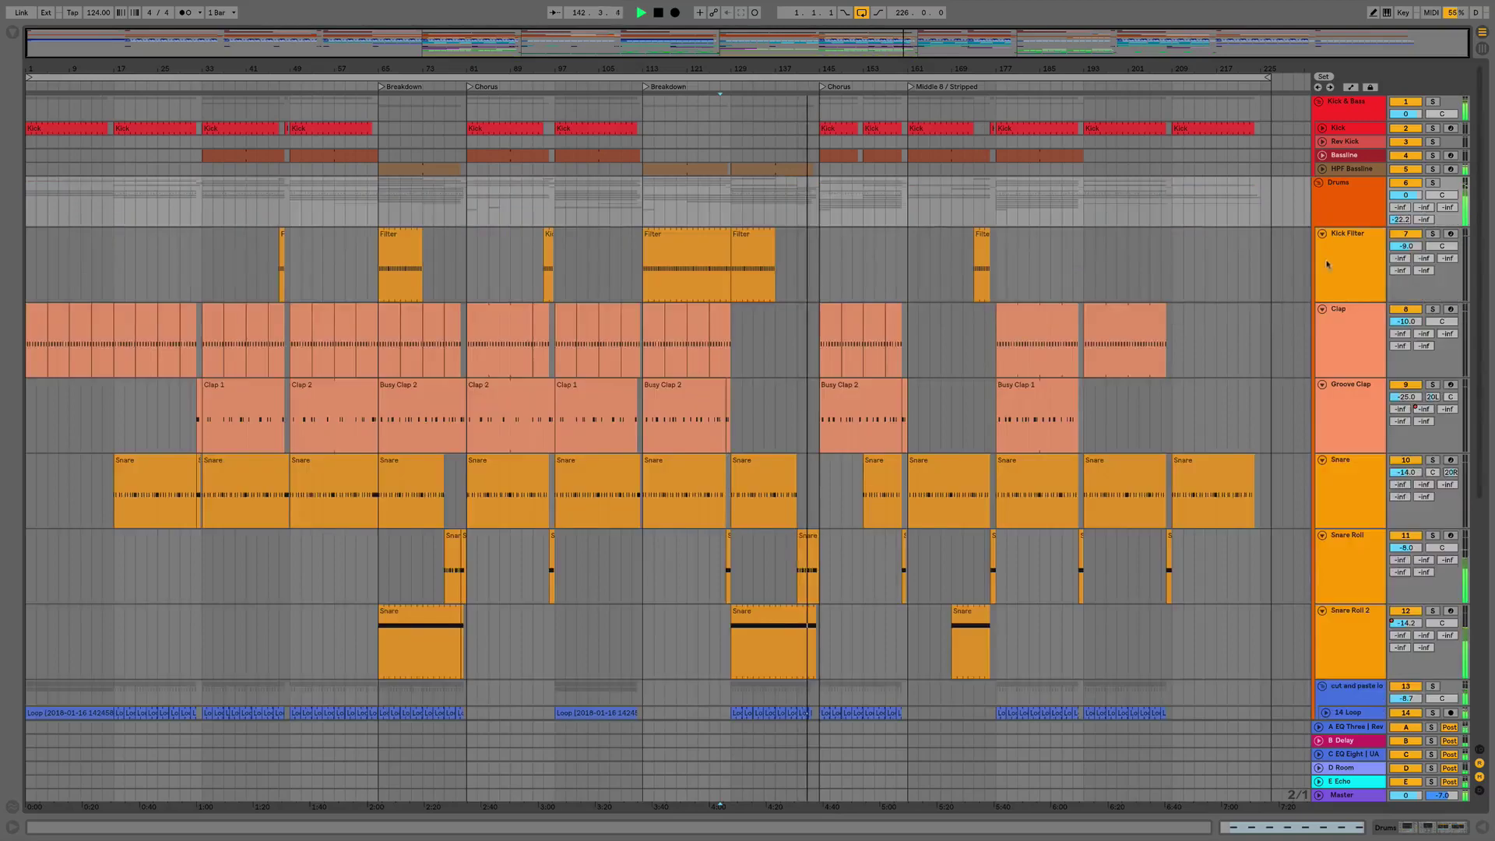